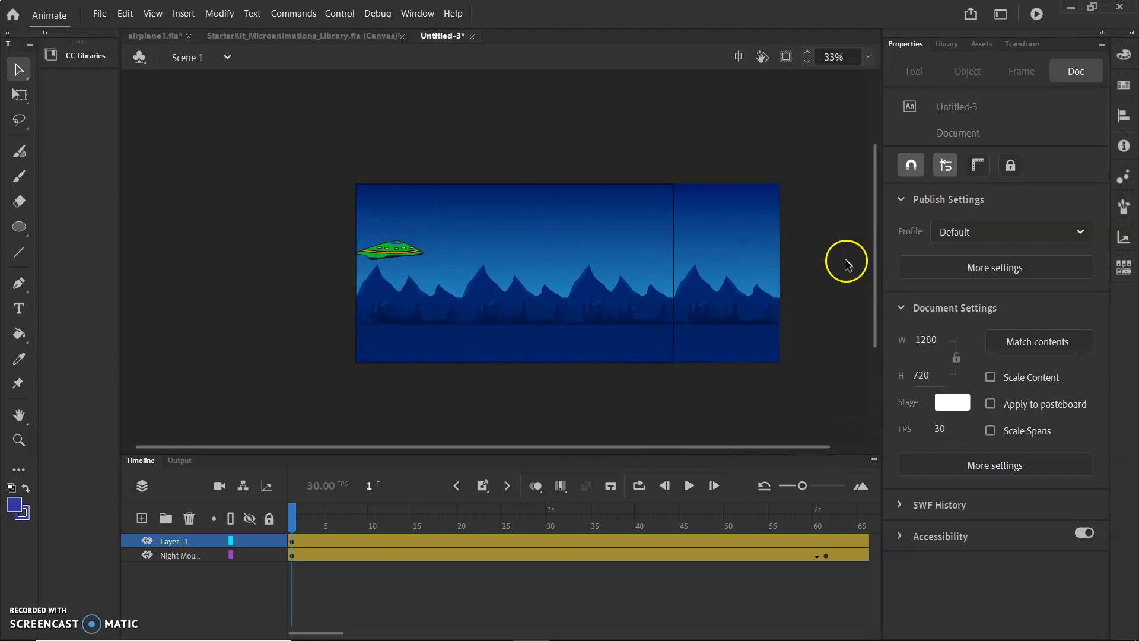
Select the background clip and browse the Assets panel, opening the Static category.
click(734, 261)
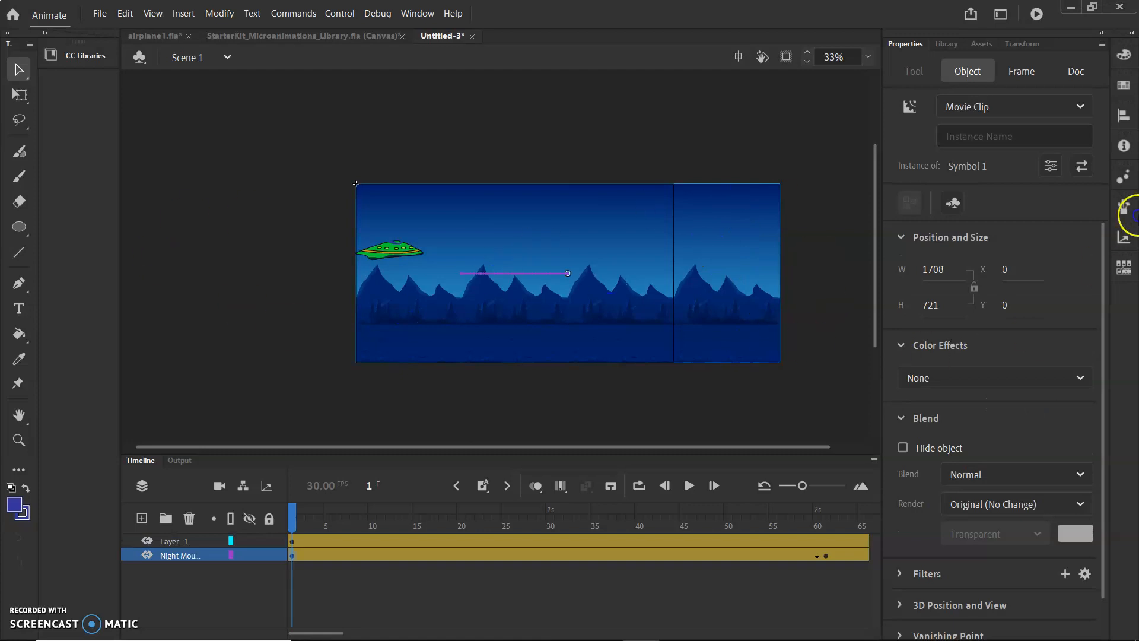
click(982, 44)
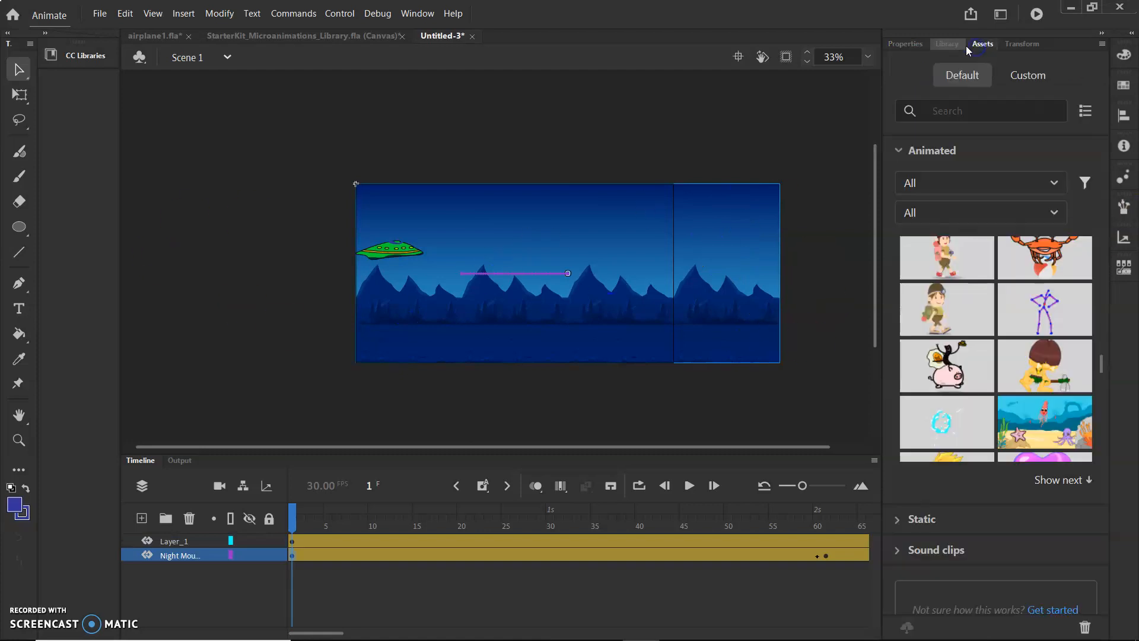
scroll(971, 323, up, 10)
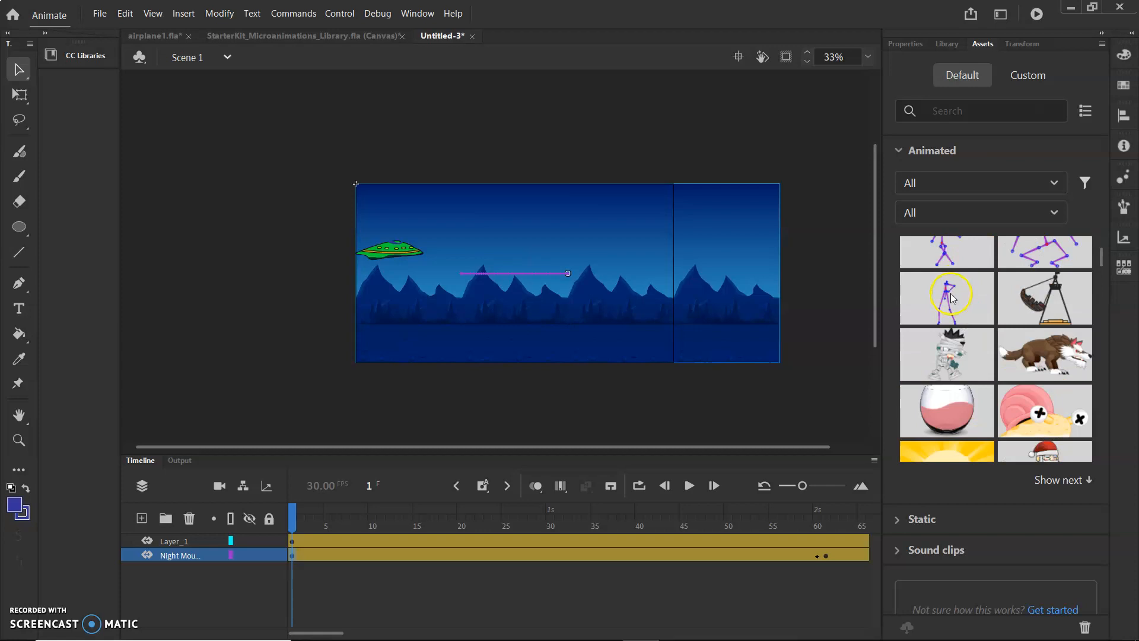
click(952, 539)
click(924, 180)
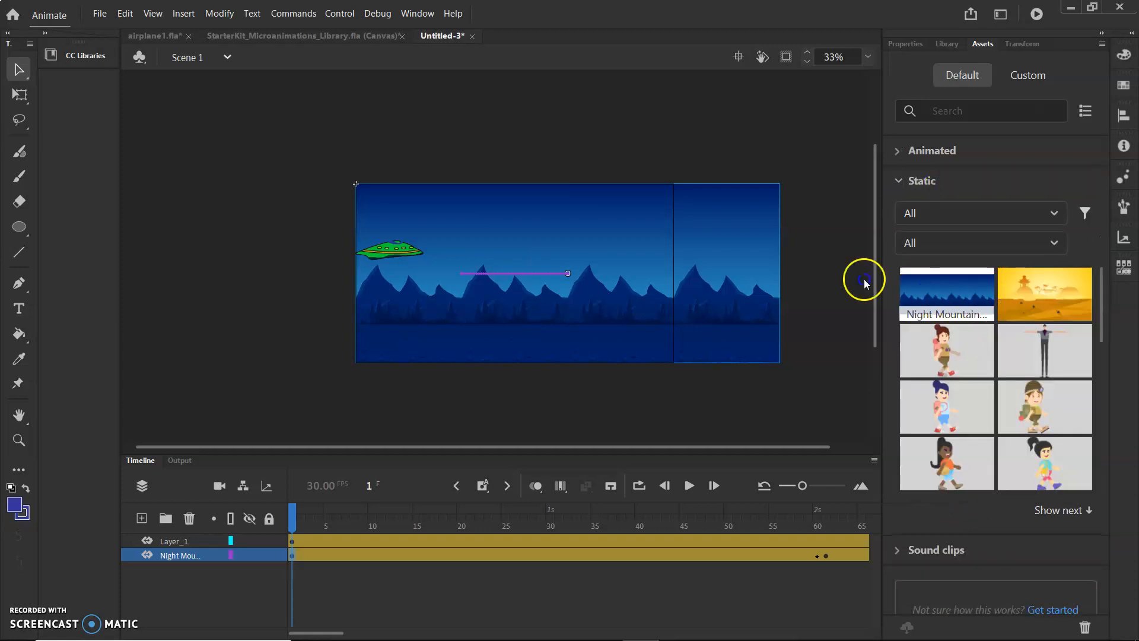
Scrub through the timeline and inspect the background layer's first and last keyframes to preview its tween.
drag(290, 518, 32, 557)
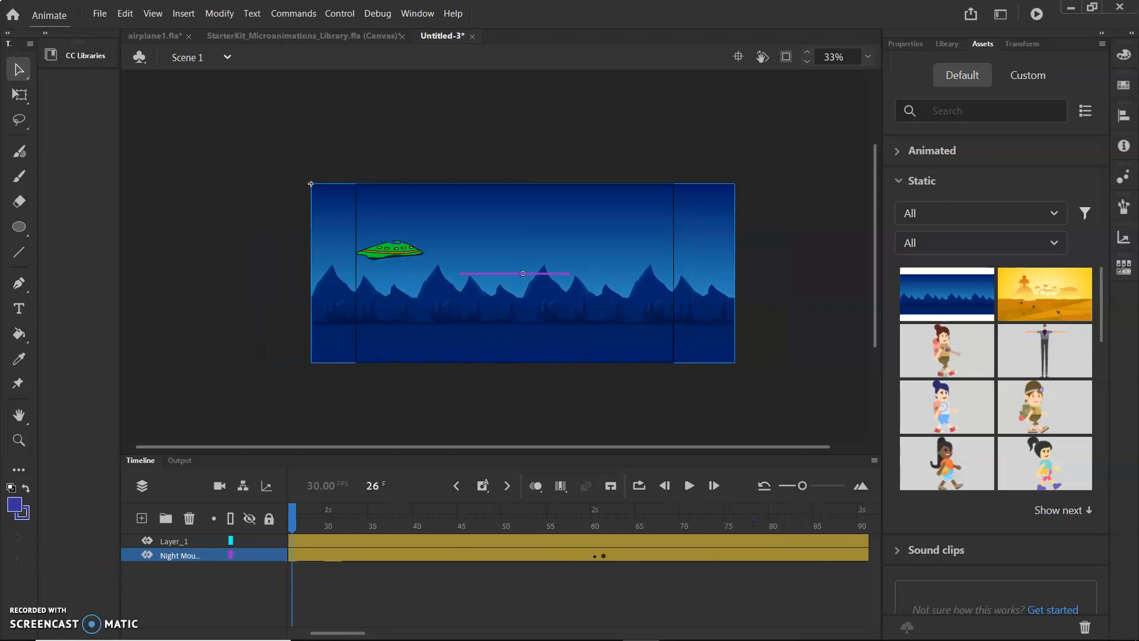
drag(293, 513, 155, 536)
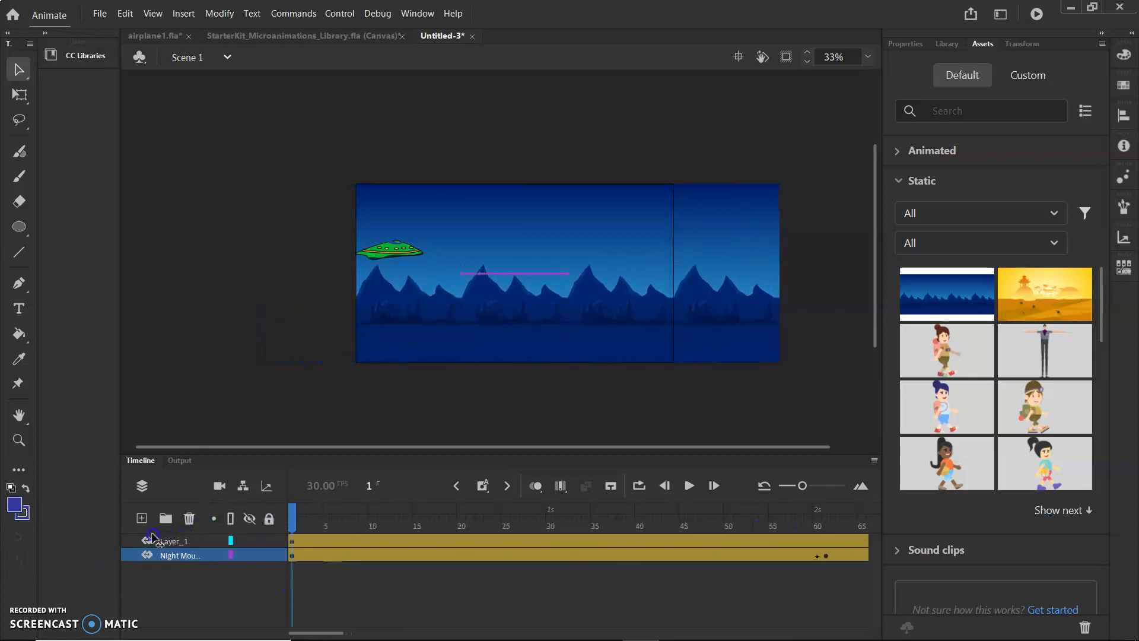
click(291, 558)
click(313, 567)
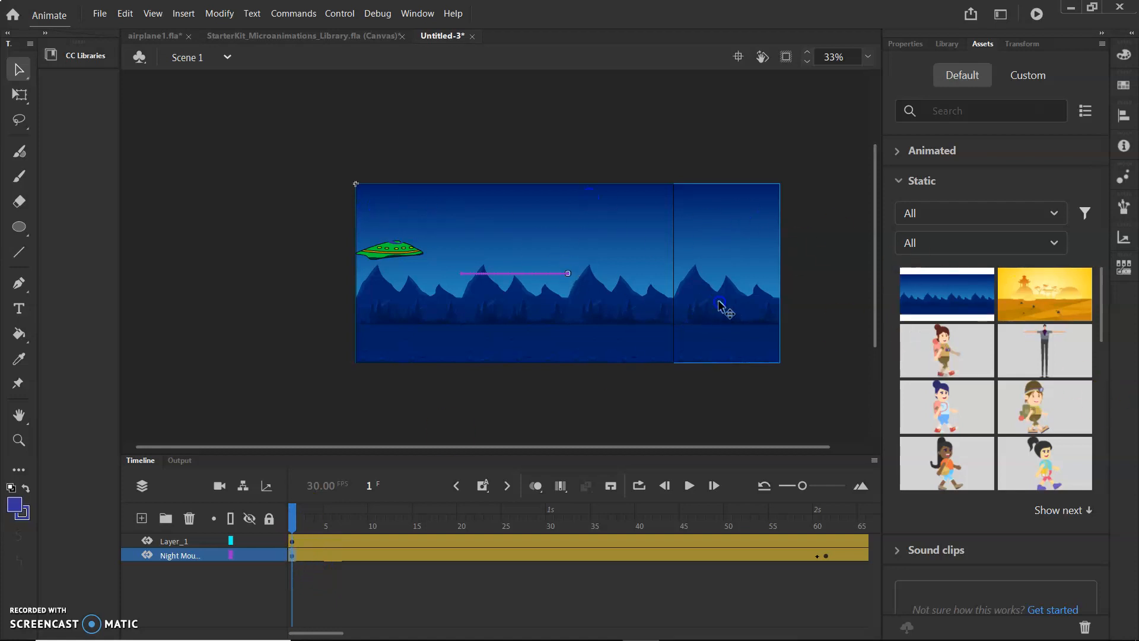
click(832, 556)
click(816, 555)
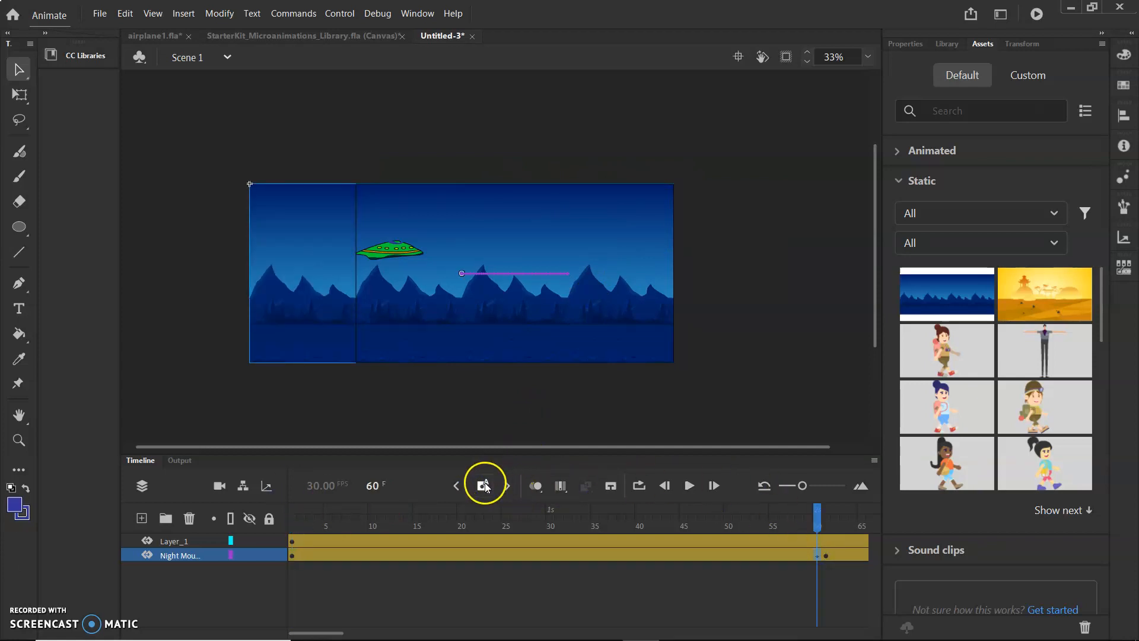
click(290, 556)
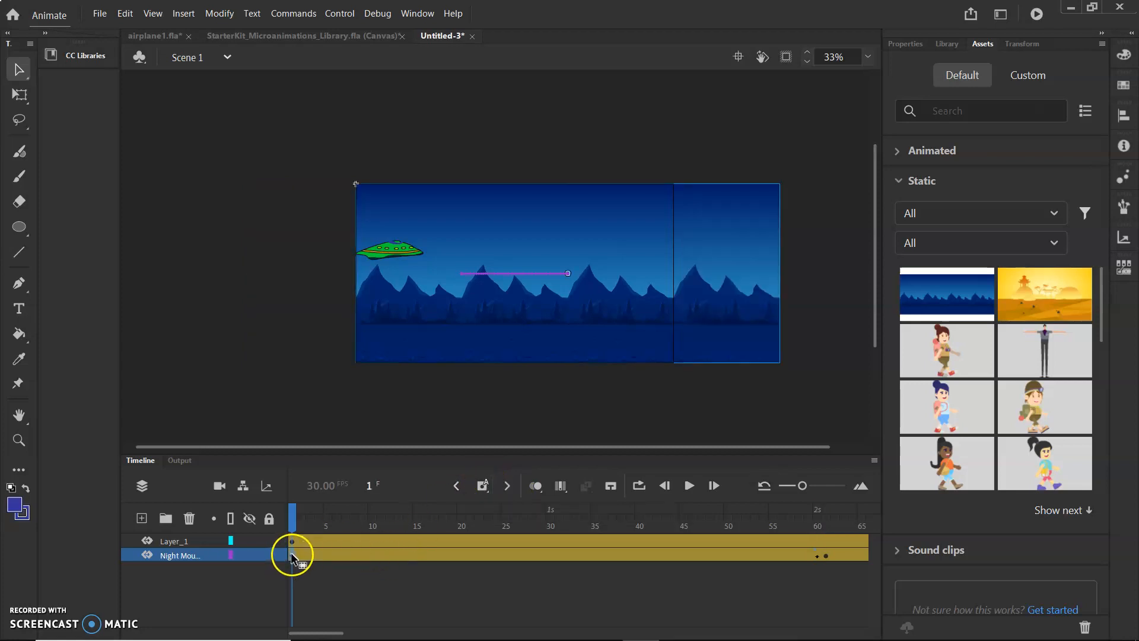
right_click(718, 272)
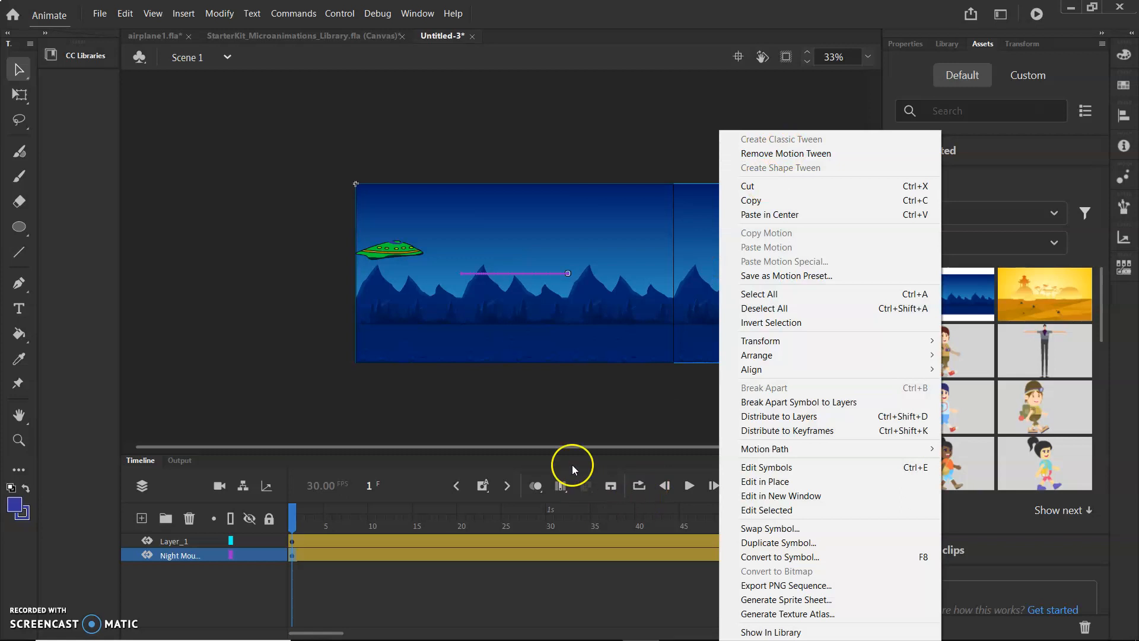
click(392, 585)
Copy the background layer's frames 1 to 60 and paste them starting at frame 61.
drag(294, 521, 817, 567)
click(817, 555)
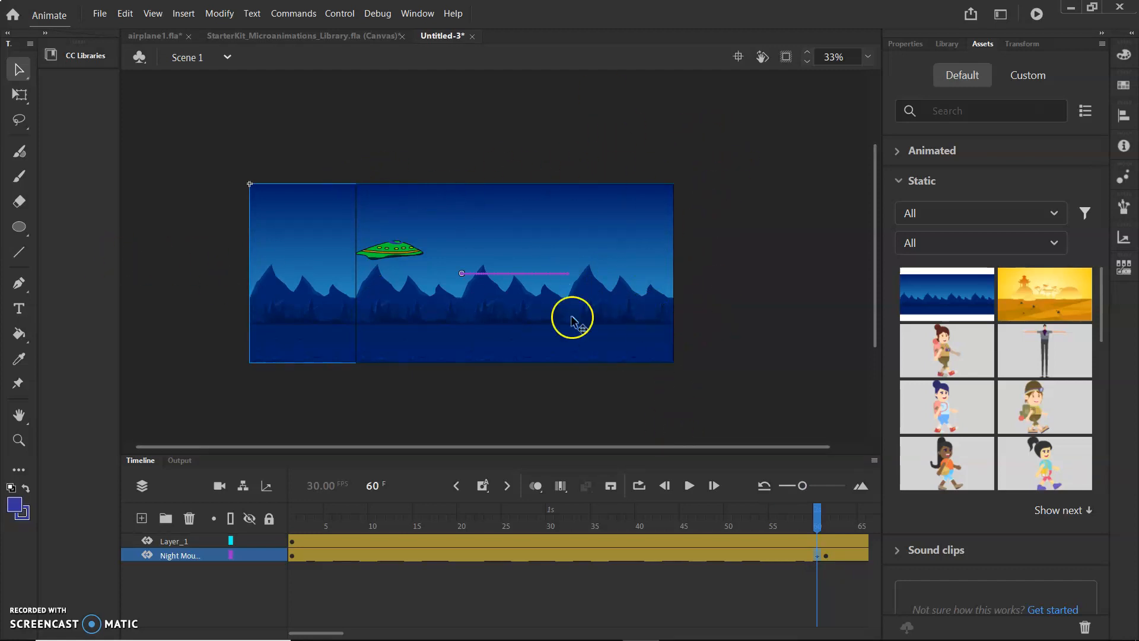
drag(817, 524, 811, 552)
drag(295, 554, 814, 564)
right_click(797, 553)
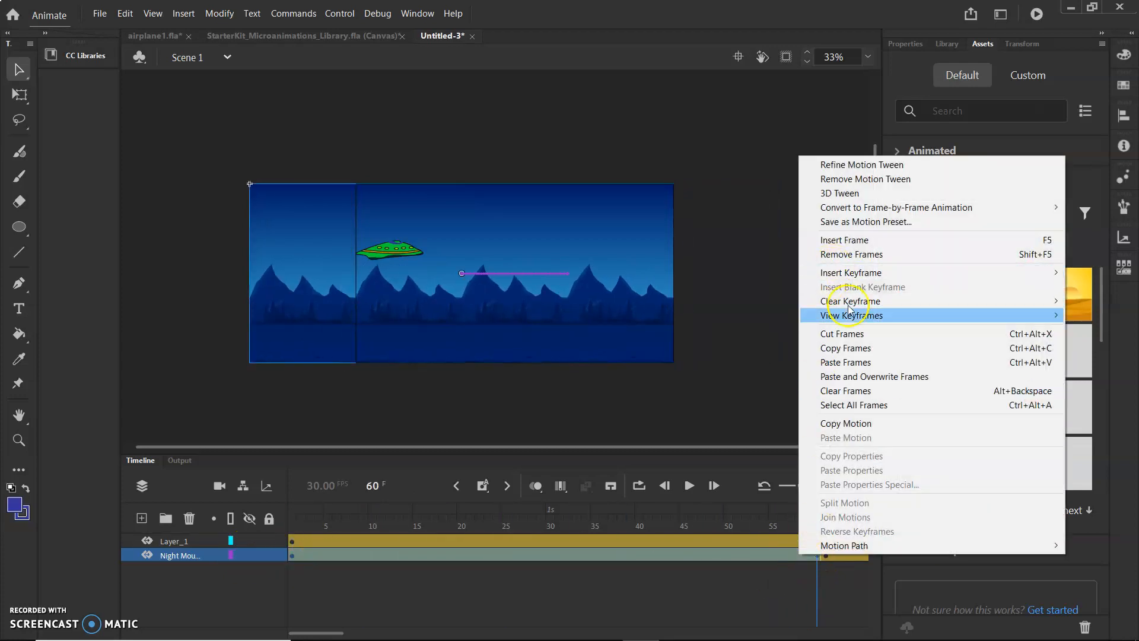
click(857, 349)
click(827, 555)
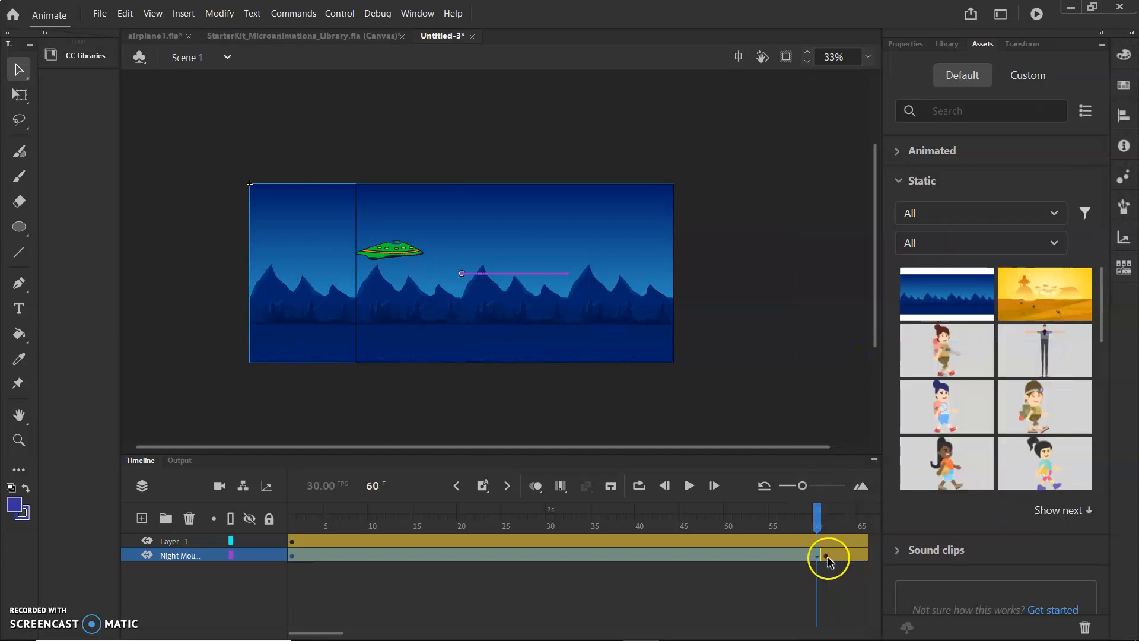
key(ctrl+alt+v)
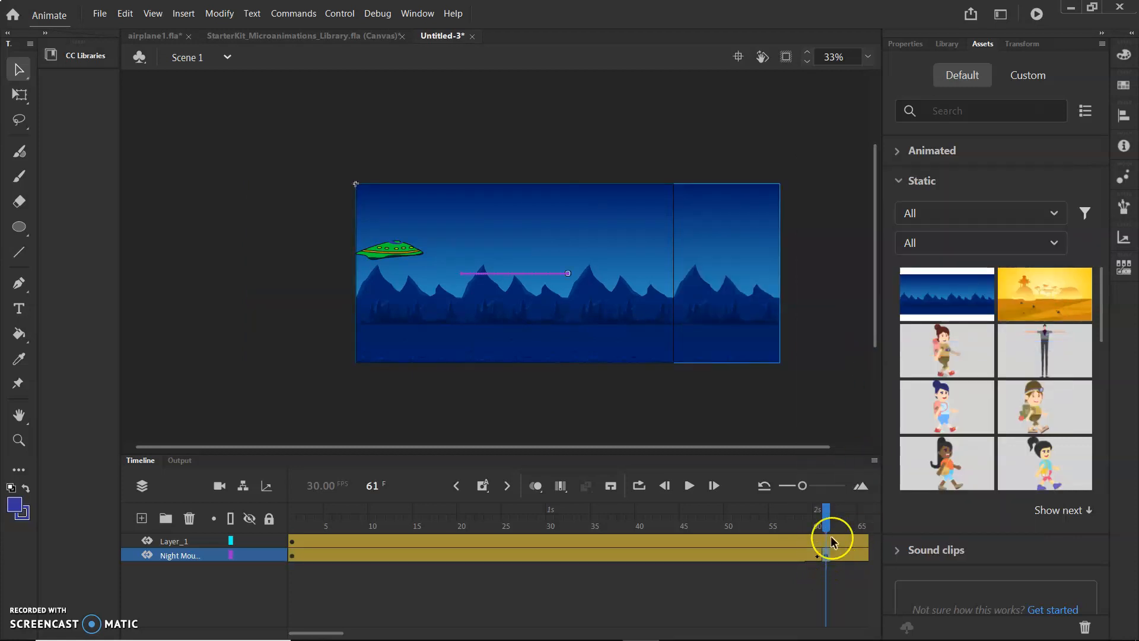
Scrub the timeline to frame 120 and back to check the extended background animation.
right_click(824, 552)
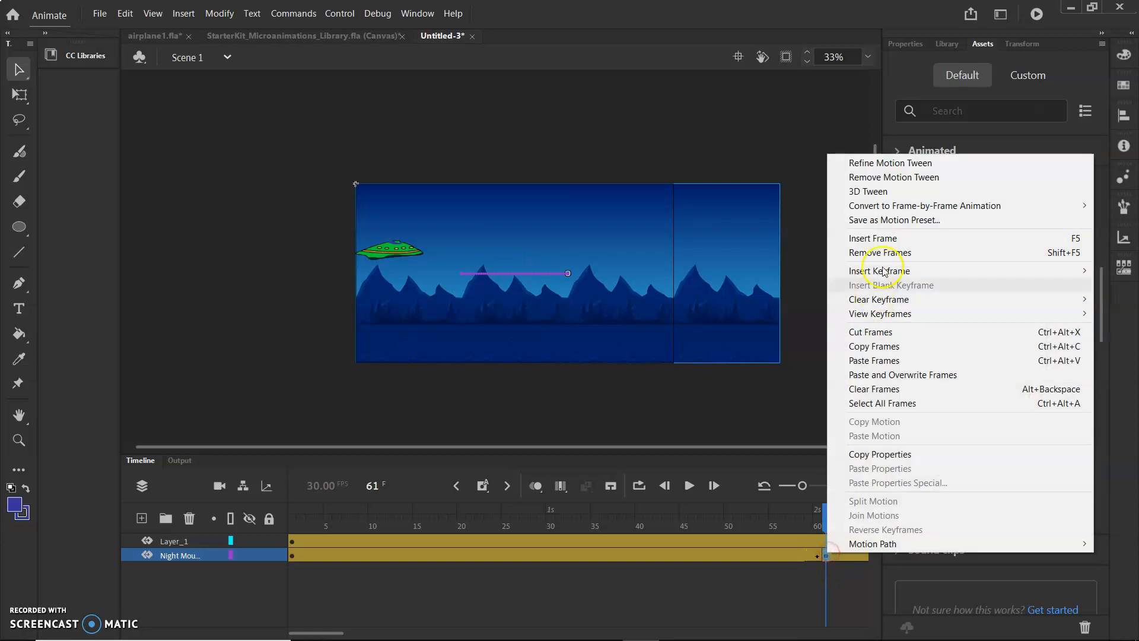
click(751, 132)
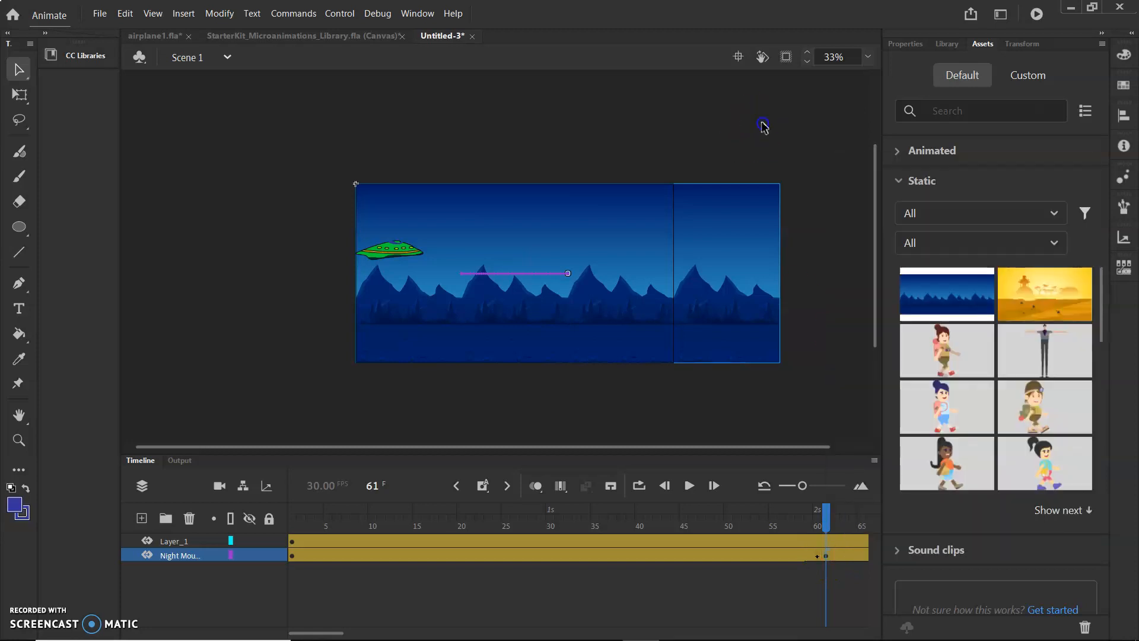
drag(828, 518, 999, 571)
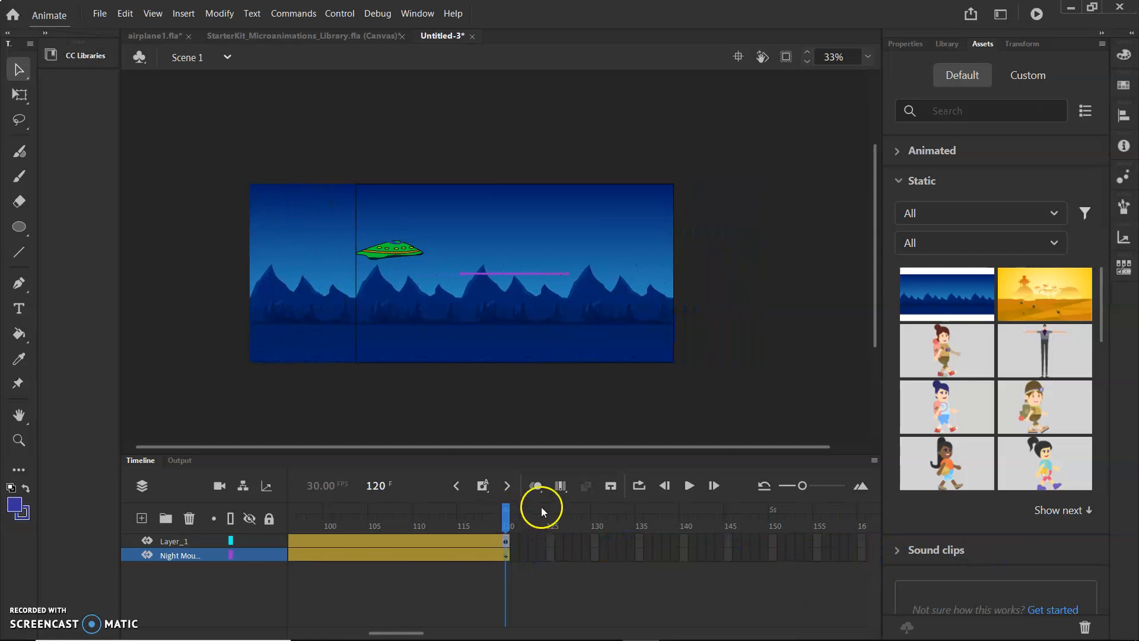
drag(509, 507, 70, 556)
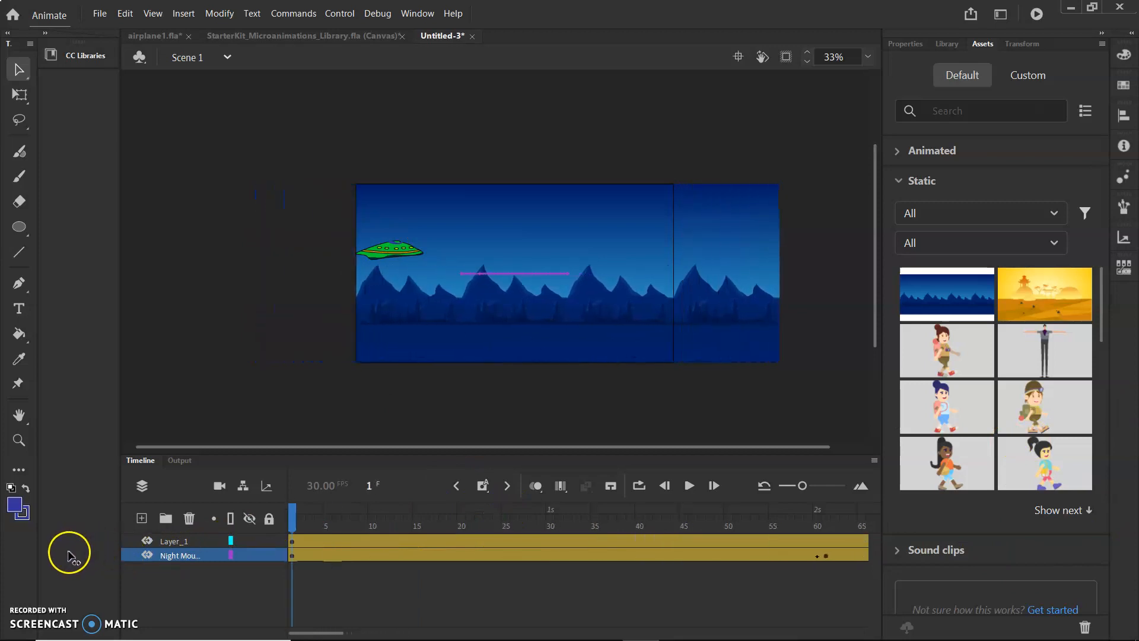
mouse_move(291, 517)
mouse_down()
mouse_move(755, 521)
mouse_move(907, 500)
mouse_move(737, 532)
mouse_move(933, 520)
mouse_move(605, 546)
mouse_move(630, 533)
mouse_move(596, 554)
mouse_move(288, 537)
mouse_up()
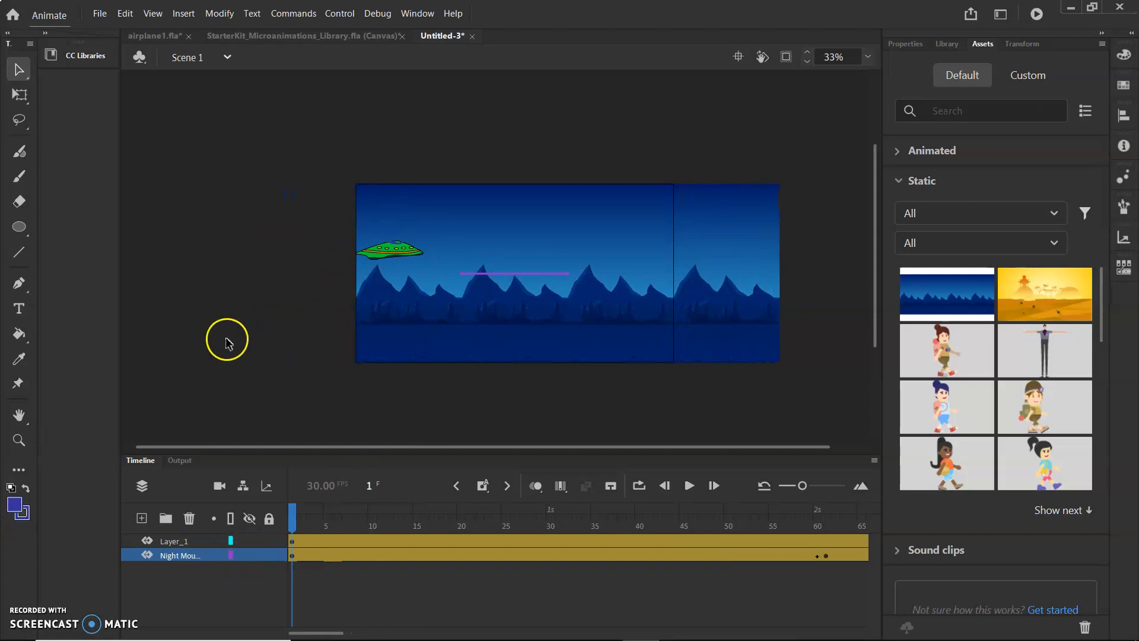
Deselect everything and lock the Night Mountains background layer.
drag(333, 224, 460, 280)
click(278, 245)
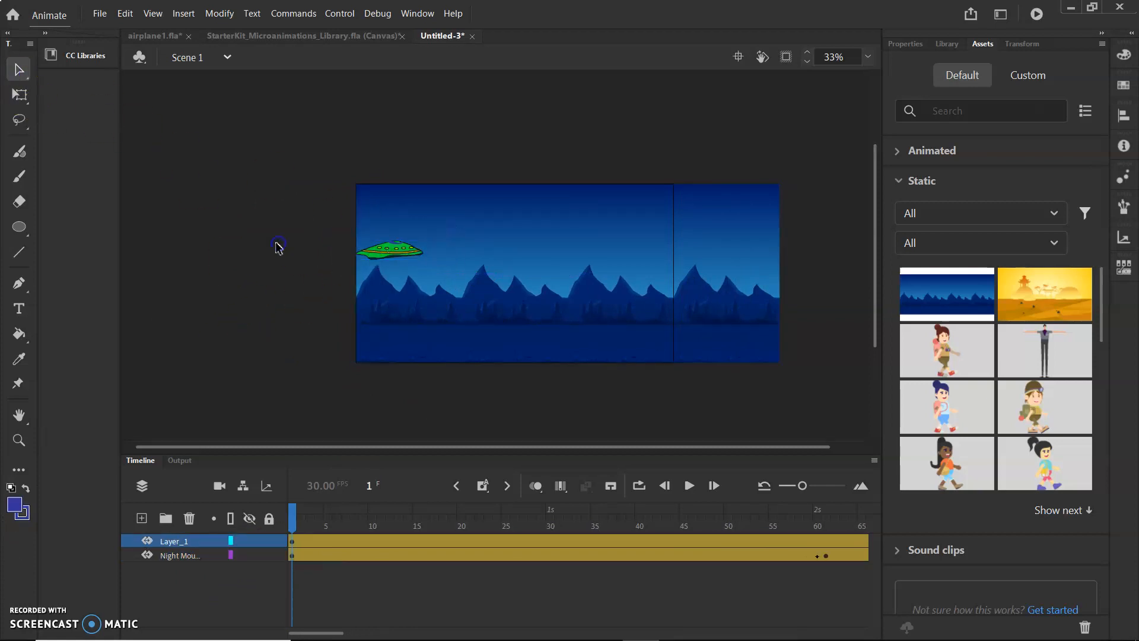
click(268, 556)
Move the spaceship off the stage past its left edge and zoom in on it.
drag(399, 252, 288, 249)
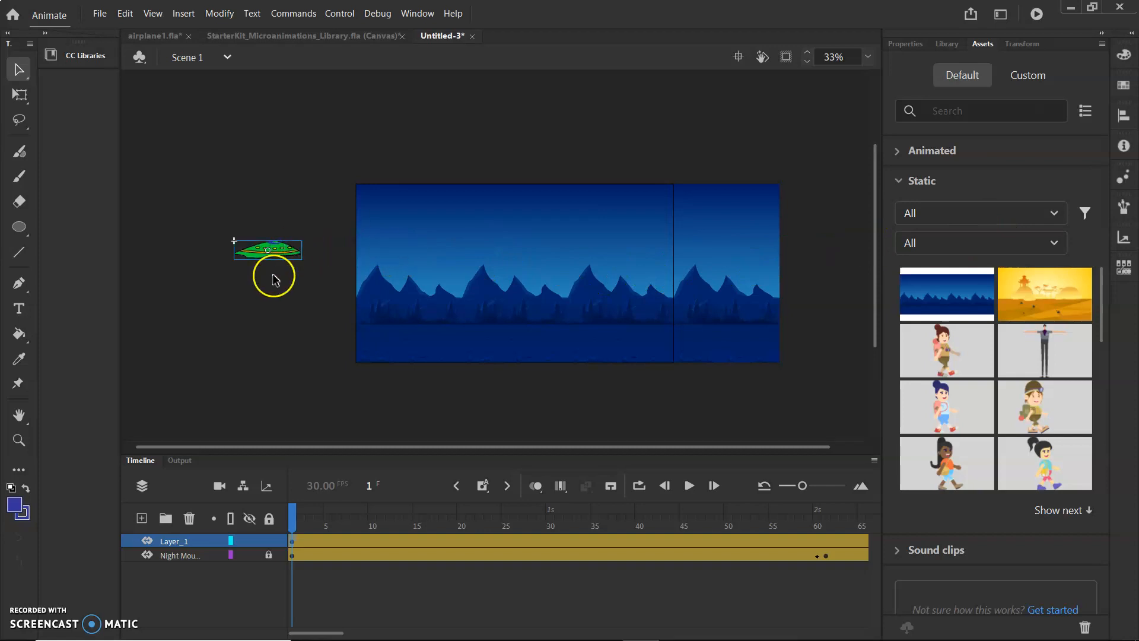
scroll(309, 300, up, 1)
scroll(290, 290, down, 1)
ctrl+scroll(264, 282, up, 6)
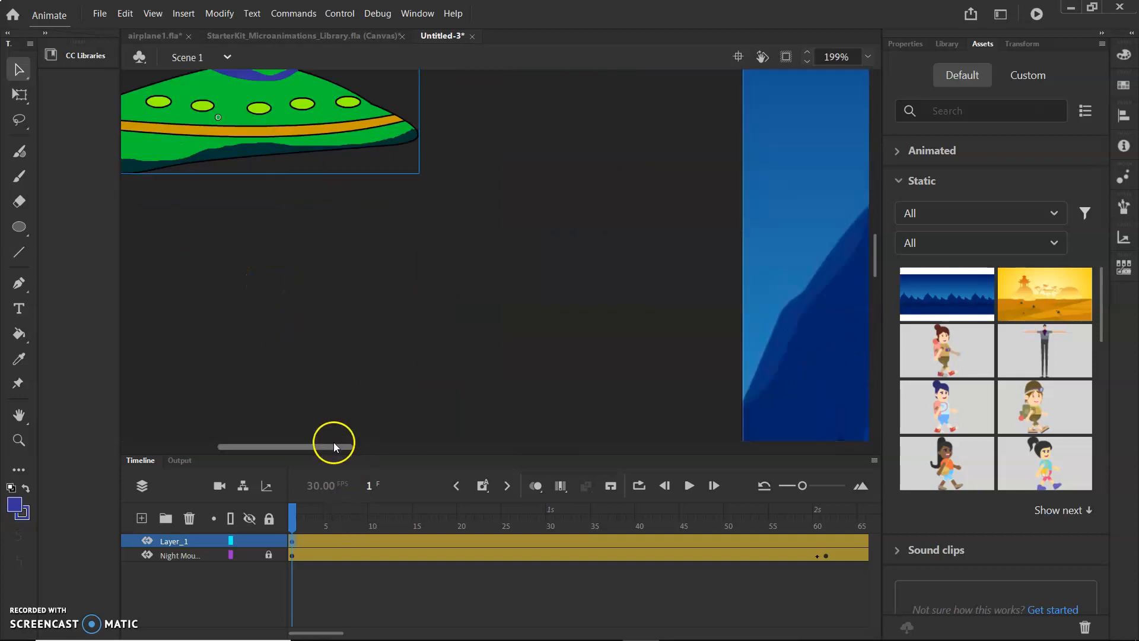
drag(333, 443, 294, 443)
scroll(417, 355, up, 3)
scroll(415, 347, up, 2)
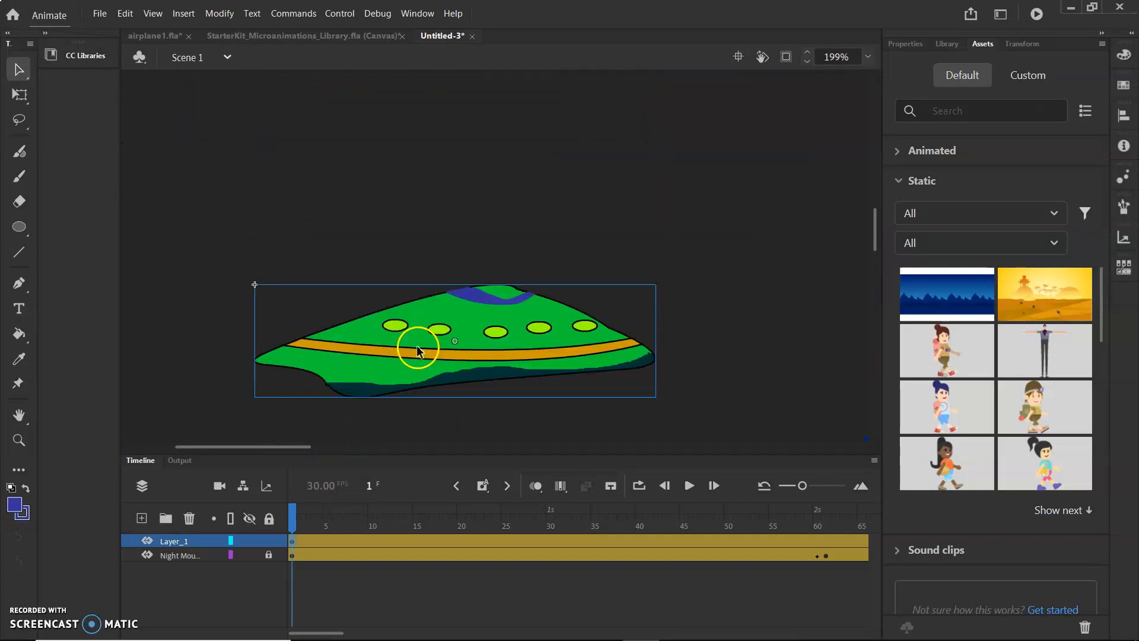
scroll(417, 347, down, 4)
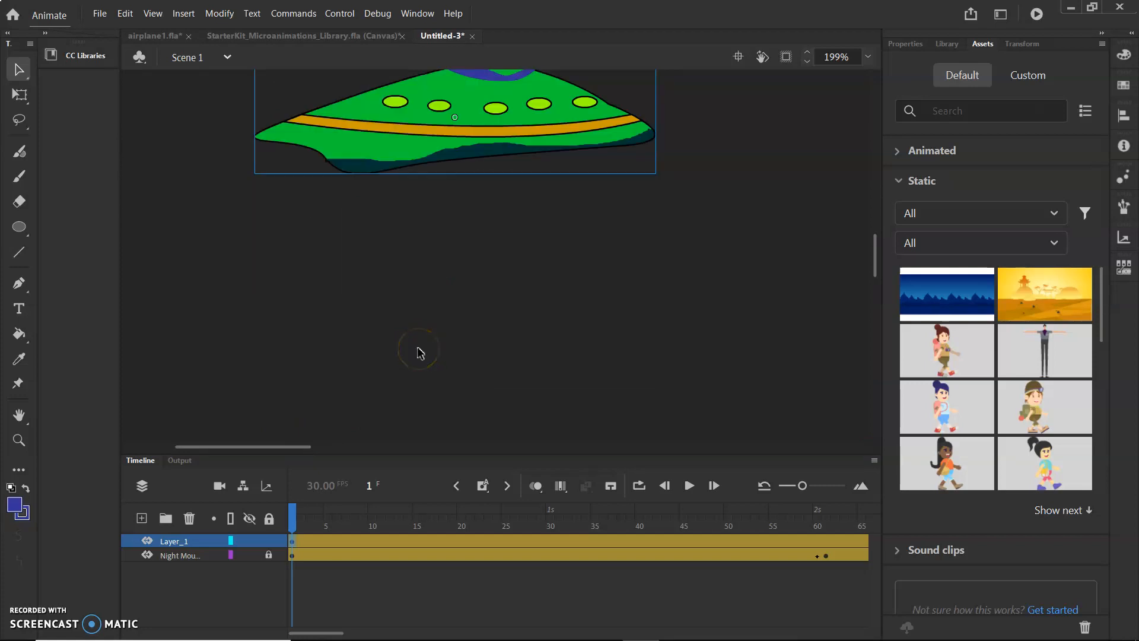
scroll(425, 349, down, 1)
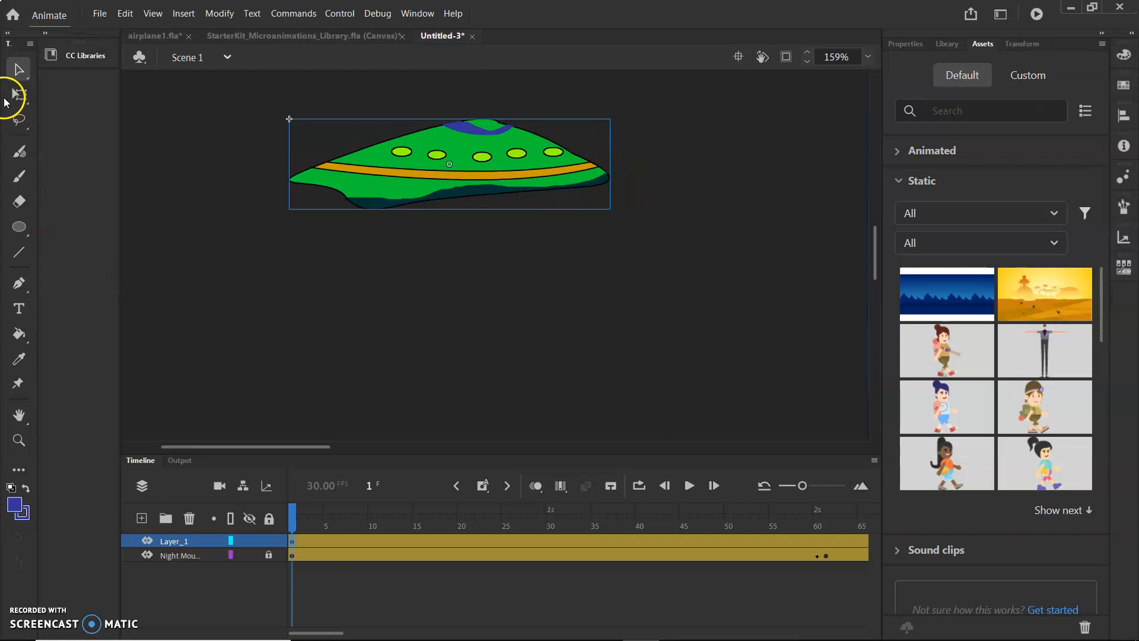
Select the Pen tool and set the drawing color to #332AF0.
click(20, 283)
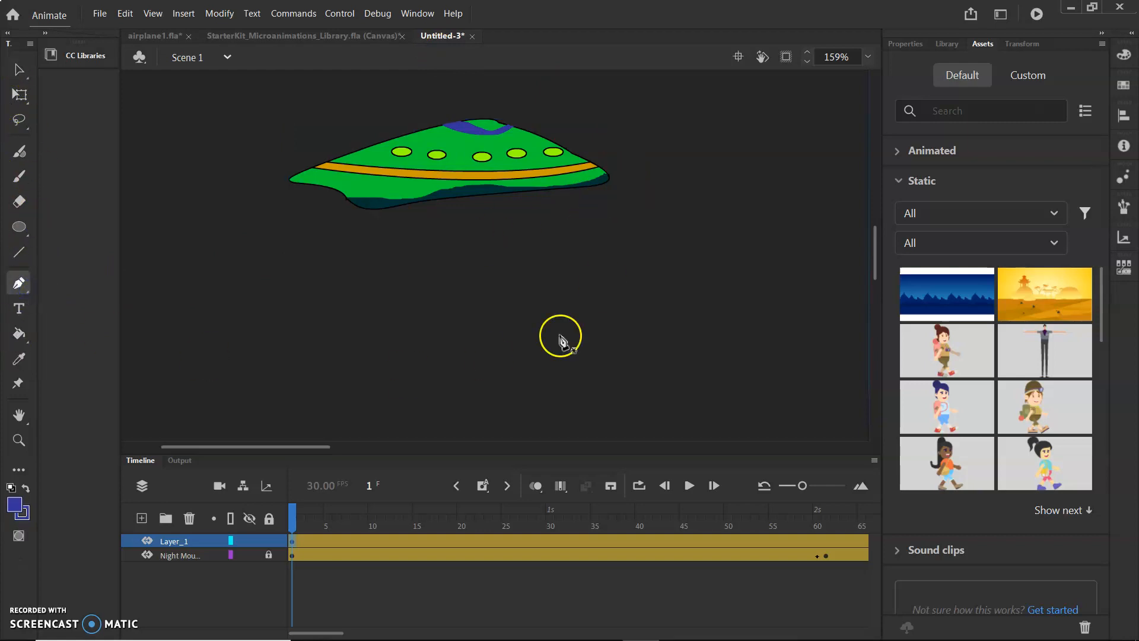
click(1124, 57)
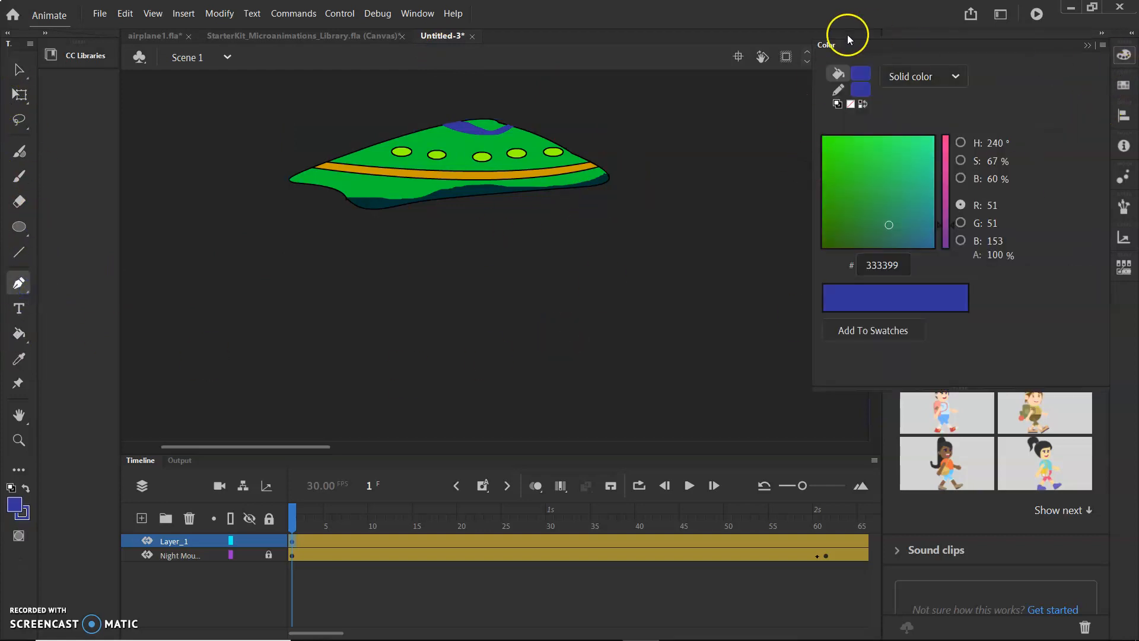
click(866, 76)
click(860, 159)
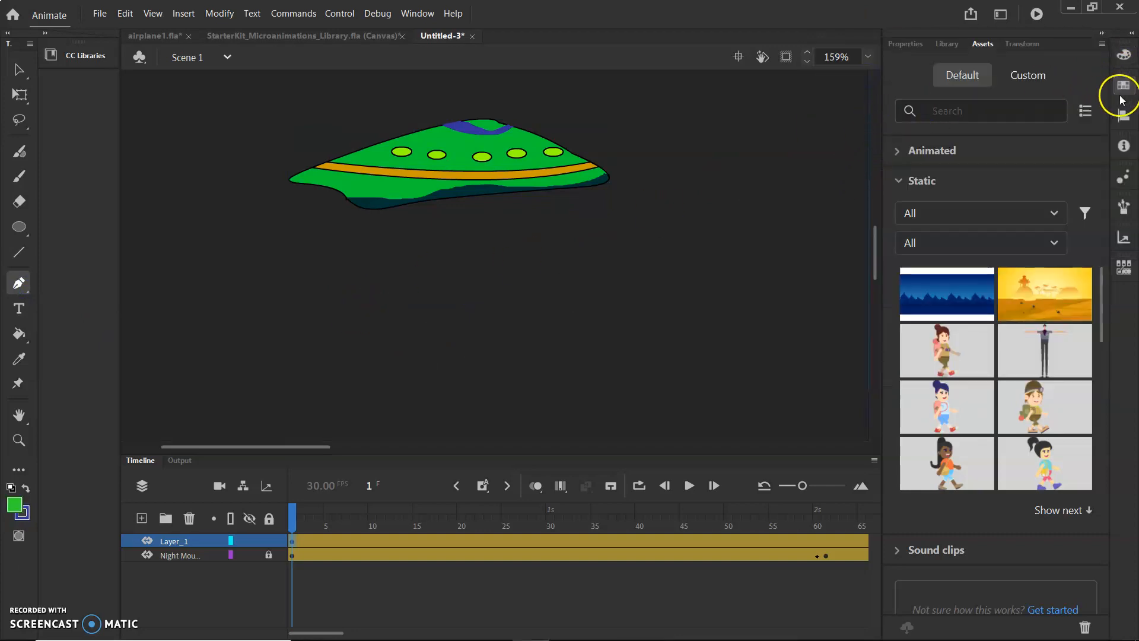
click(1123, 55)
click(868, 212)
click(340, 196)
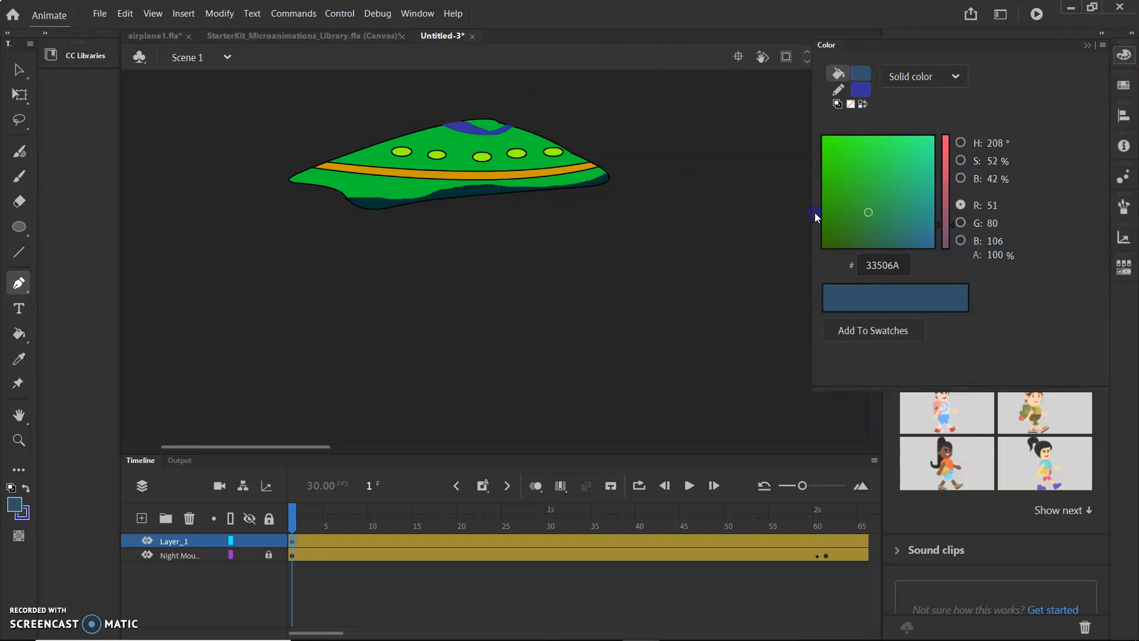
drag(918, 209, 927, 228)
click(256, 331)
Try to draw on the tweened spaceship layer, dismiss the warning, and insert a new layer.
click(498, 277)
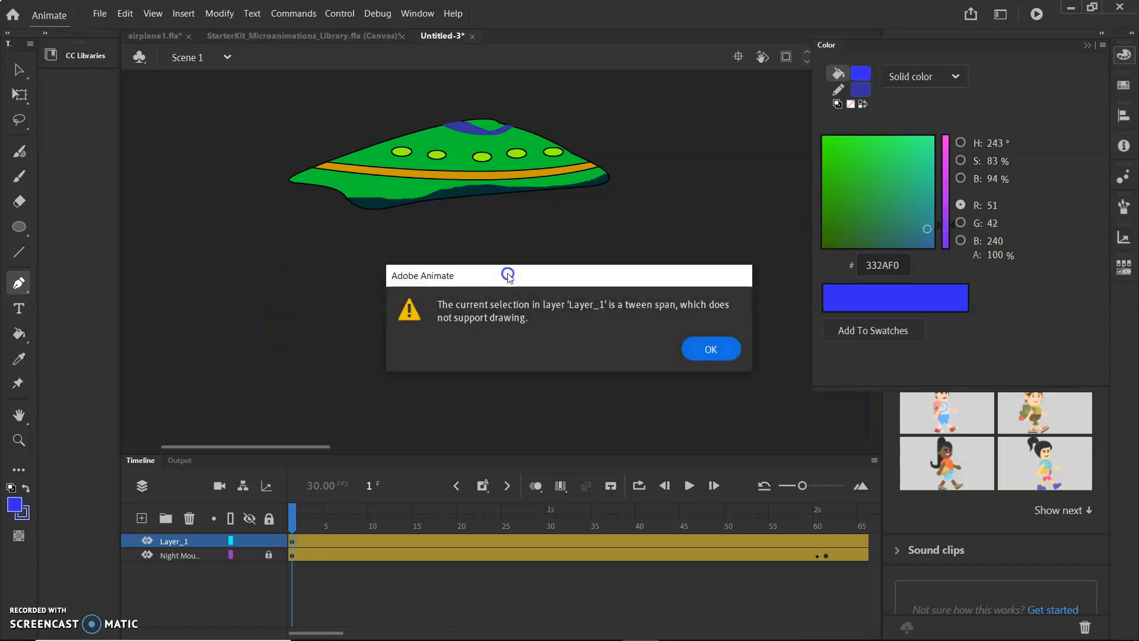
click(716, 349)
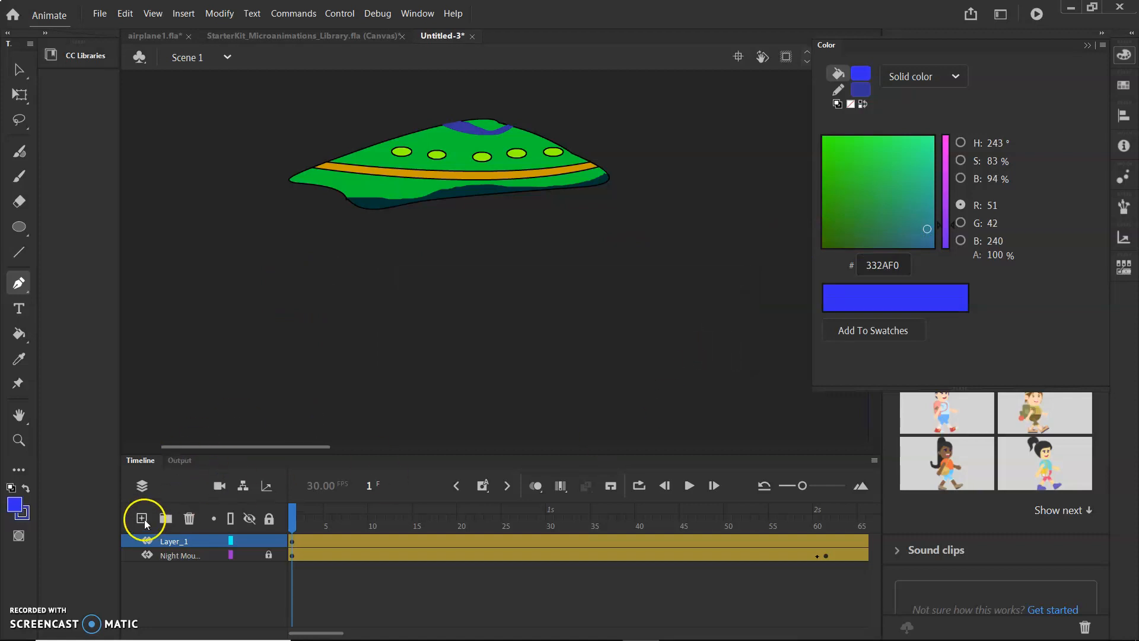
click(143, 519)
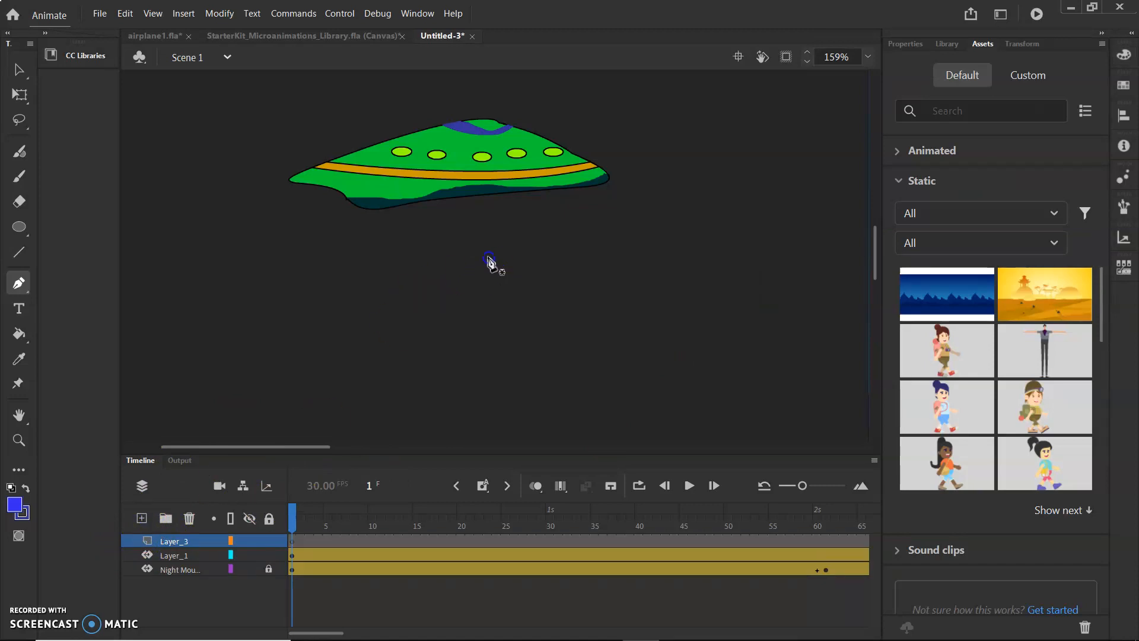
Draw a closed, curved spaceship-shaped outline below the original ship with the Pen tool on the new layer.
drag(328, 299, 322, 327)
drag(394, 355, 467, 391)
drag(449, 347, 465, 328)
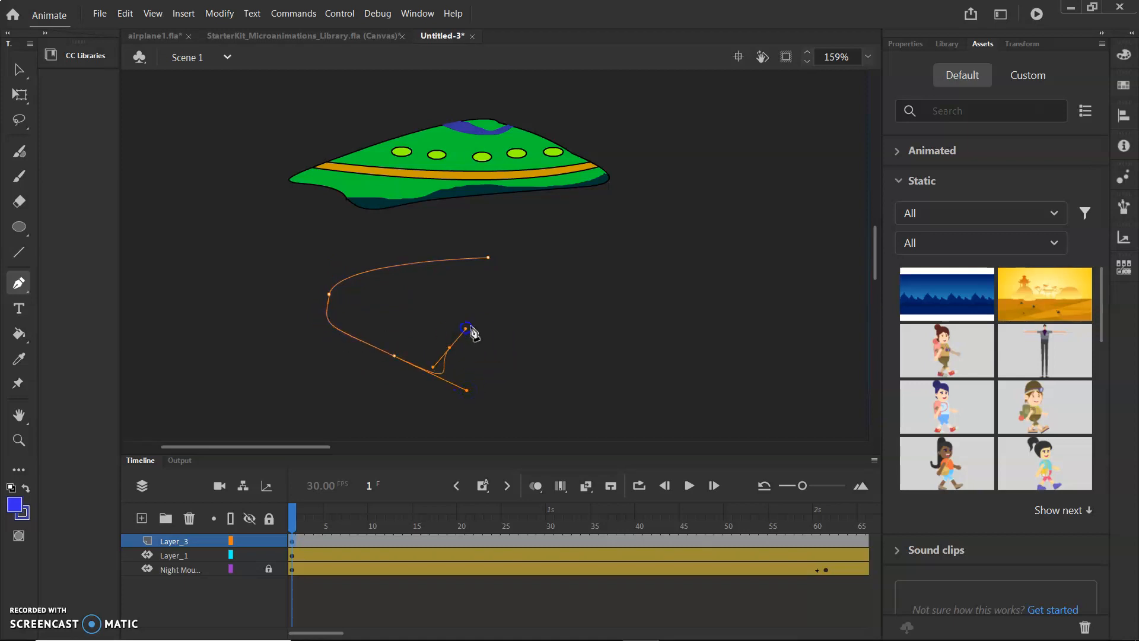
drag(537, 338, 616, 340)
drag(628, 299, 622, 292)
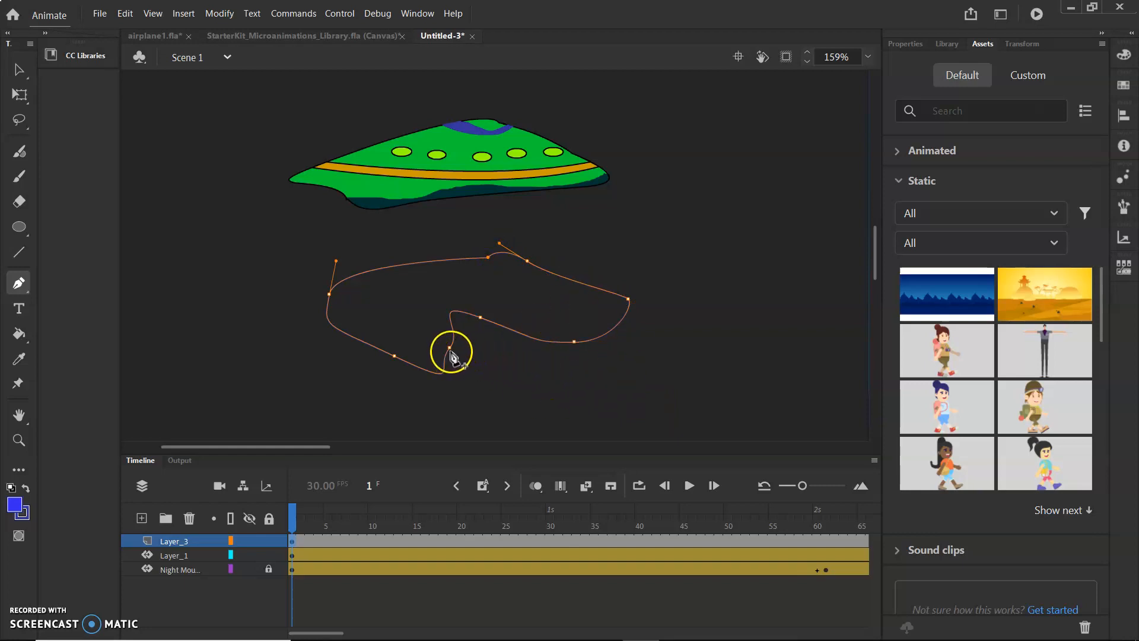
drag(449, 355, 600, 310)
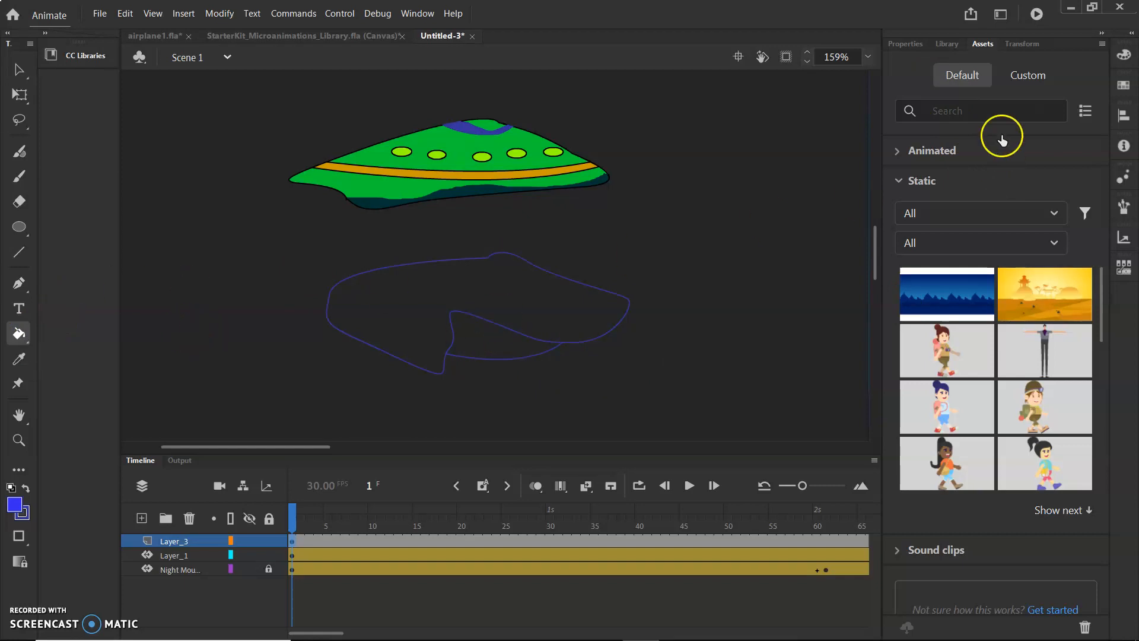
Fill the inside of the new outline with the blue #332AF0.
click(1124, 54)
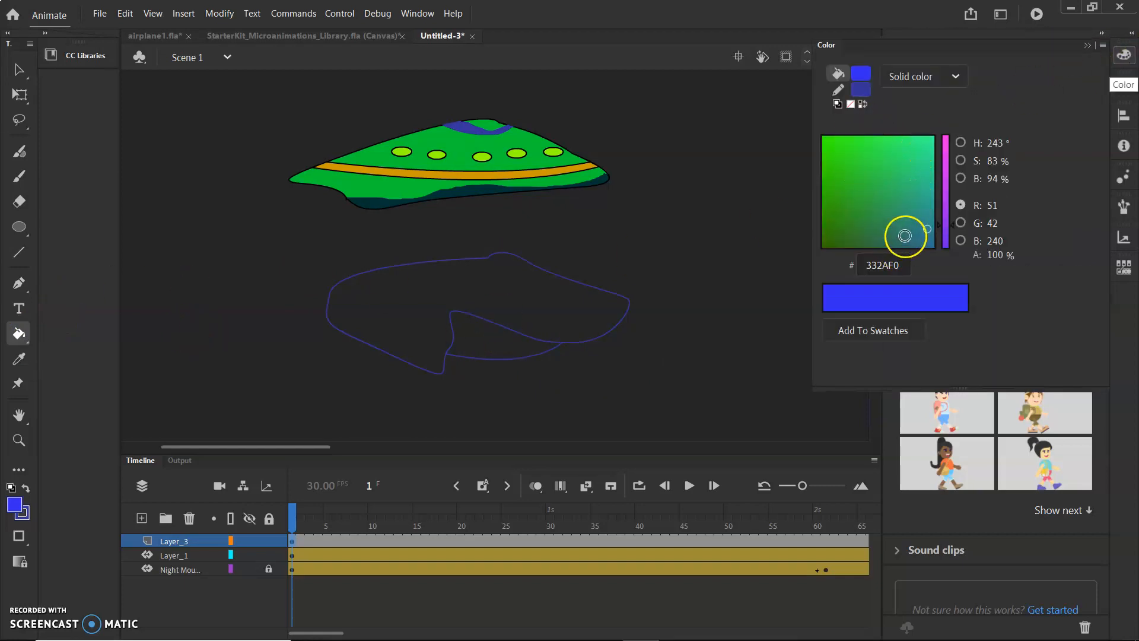
click(468, 323)
click(466, 323)
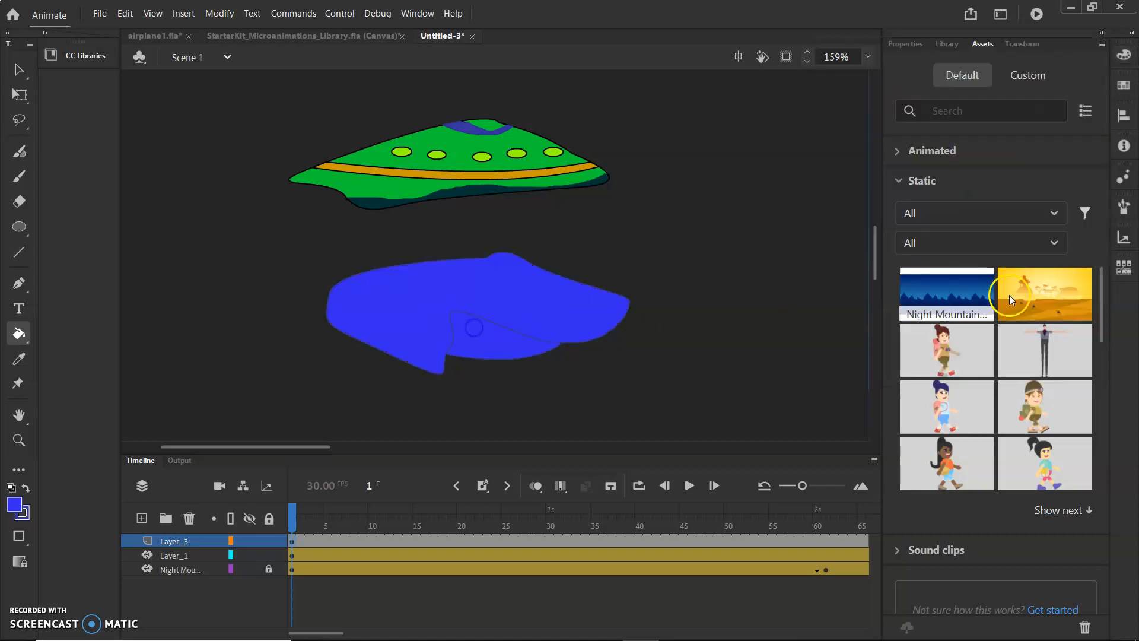
Pick a teal swatch (#00CC99) and fill the lower section of the new ship with it.
click(1124, 55)
click(865, 80)
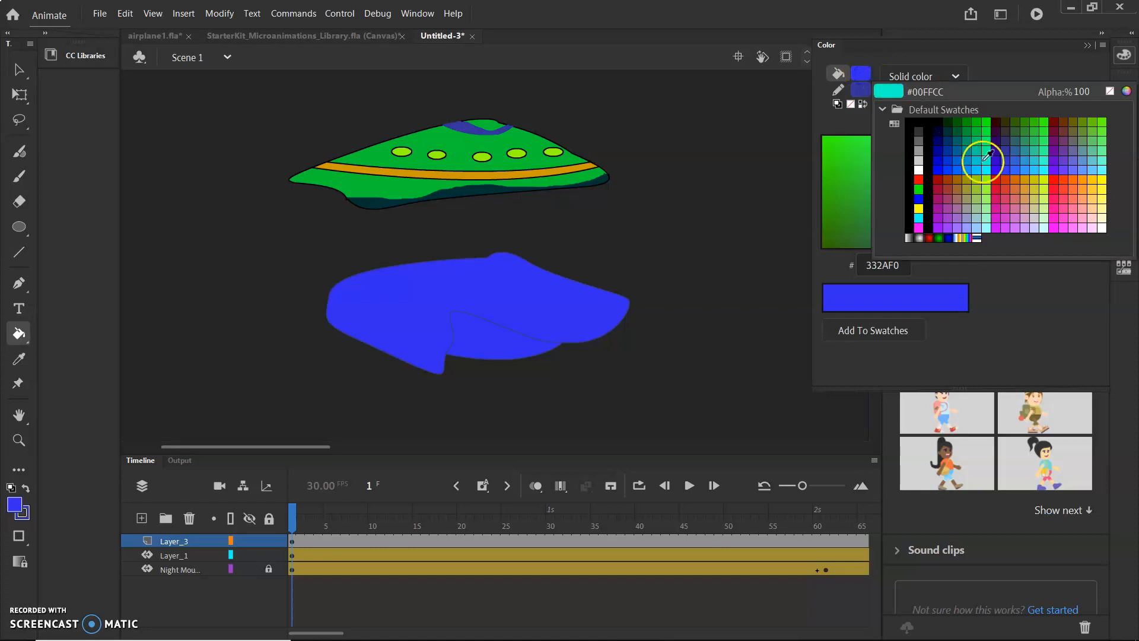
click(967, 147)
click(511, 349)
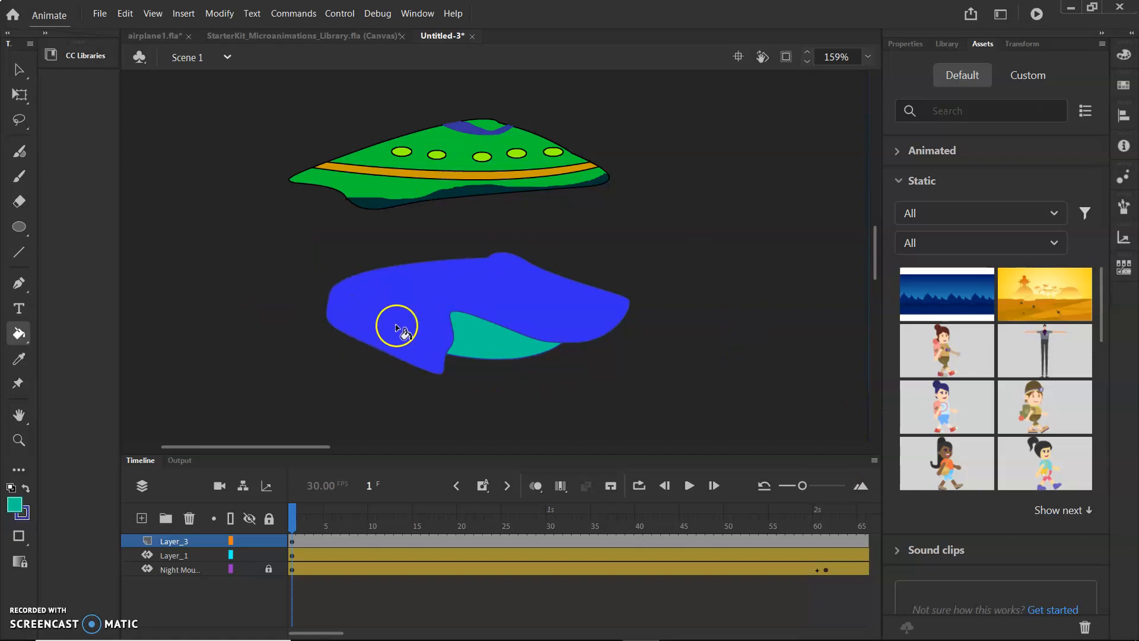
click(24, 156)
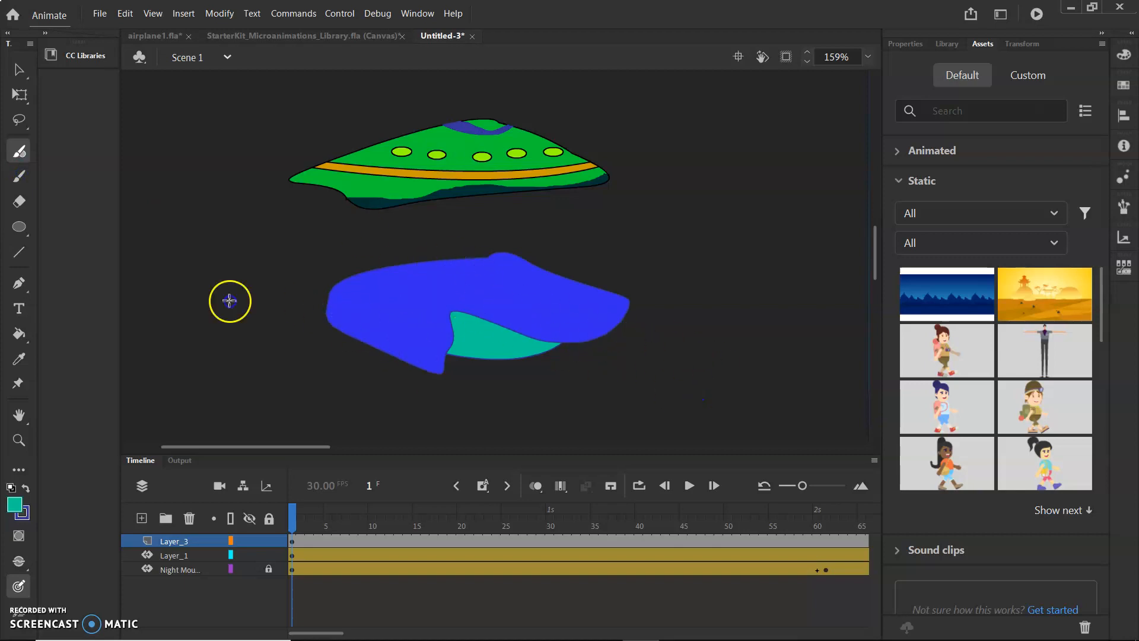
click(23, 285)
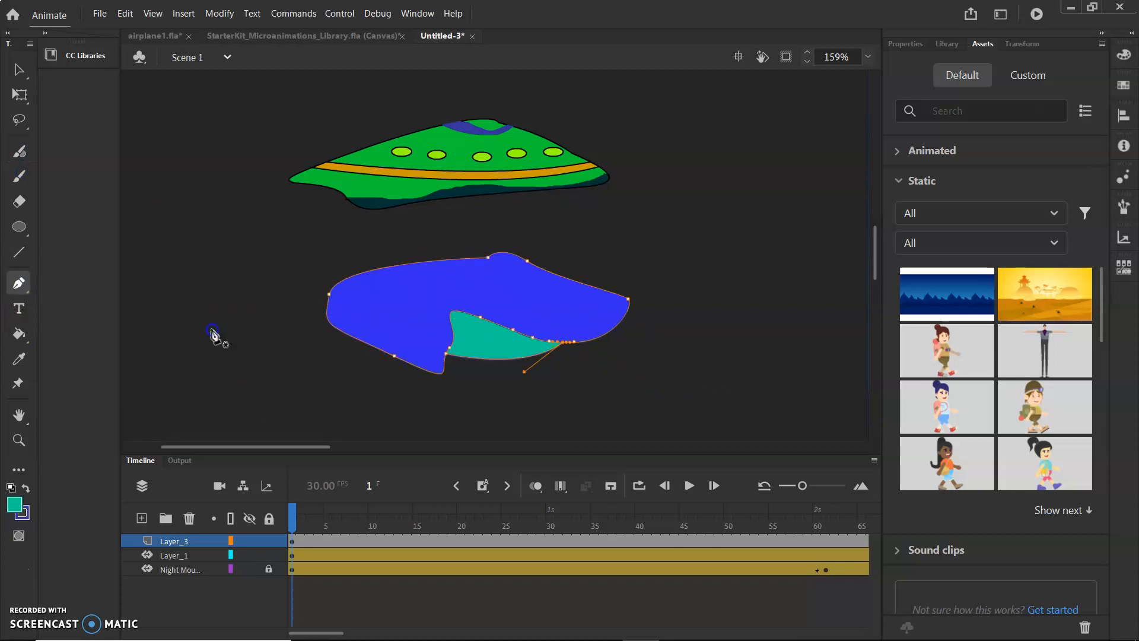
click(290, 347)
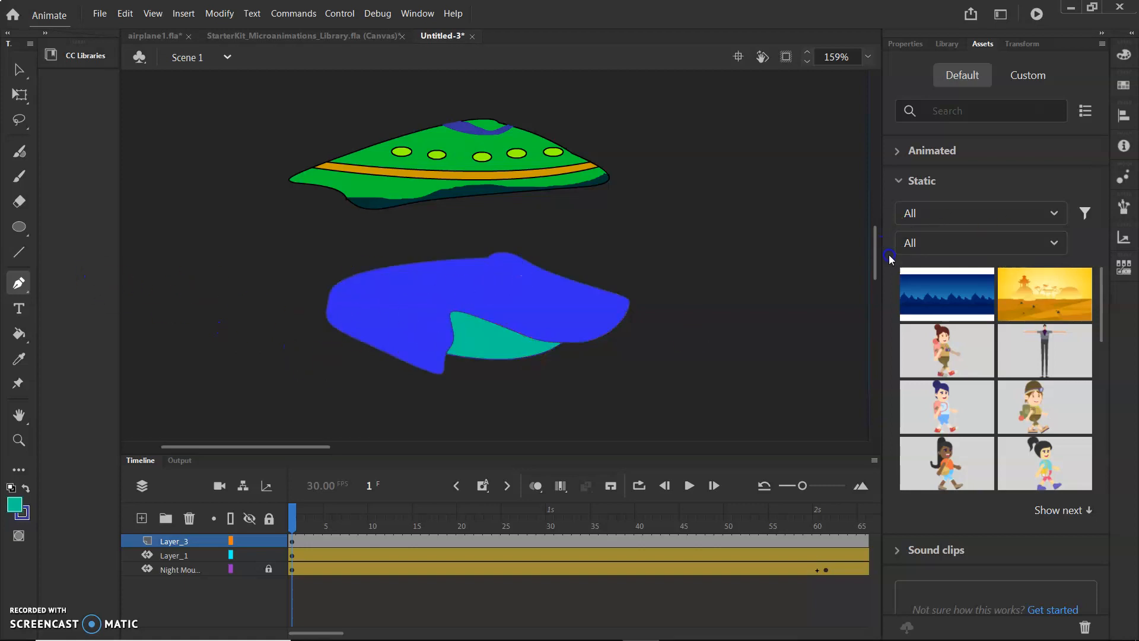
Set the fill color to brown #996633 from the default swatches.
click(1124, 57)
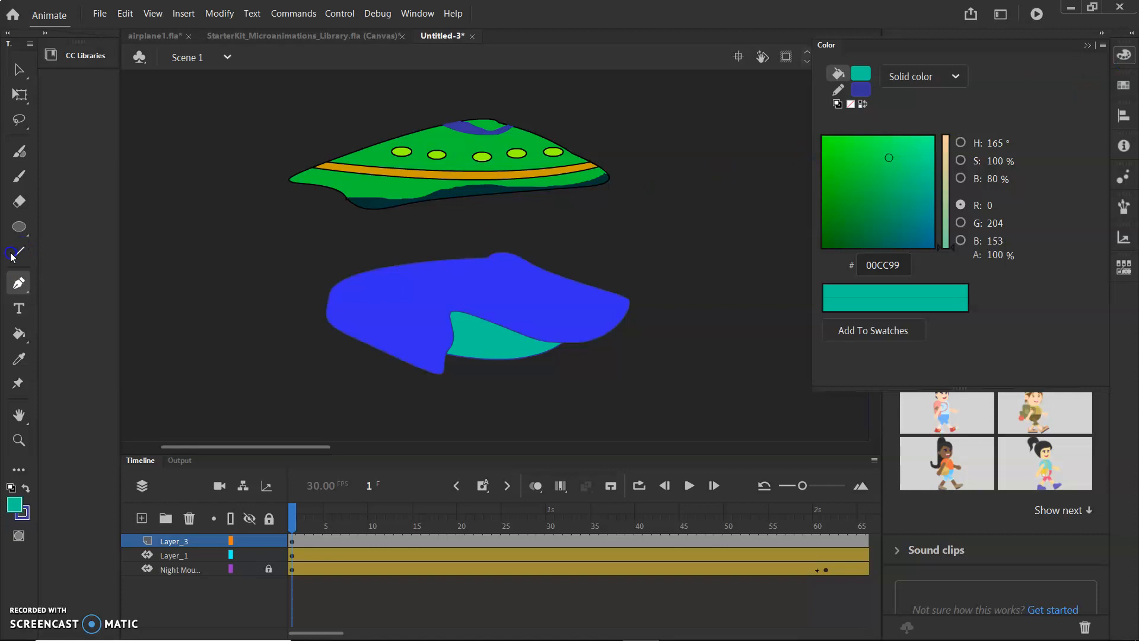
click(19, 285)
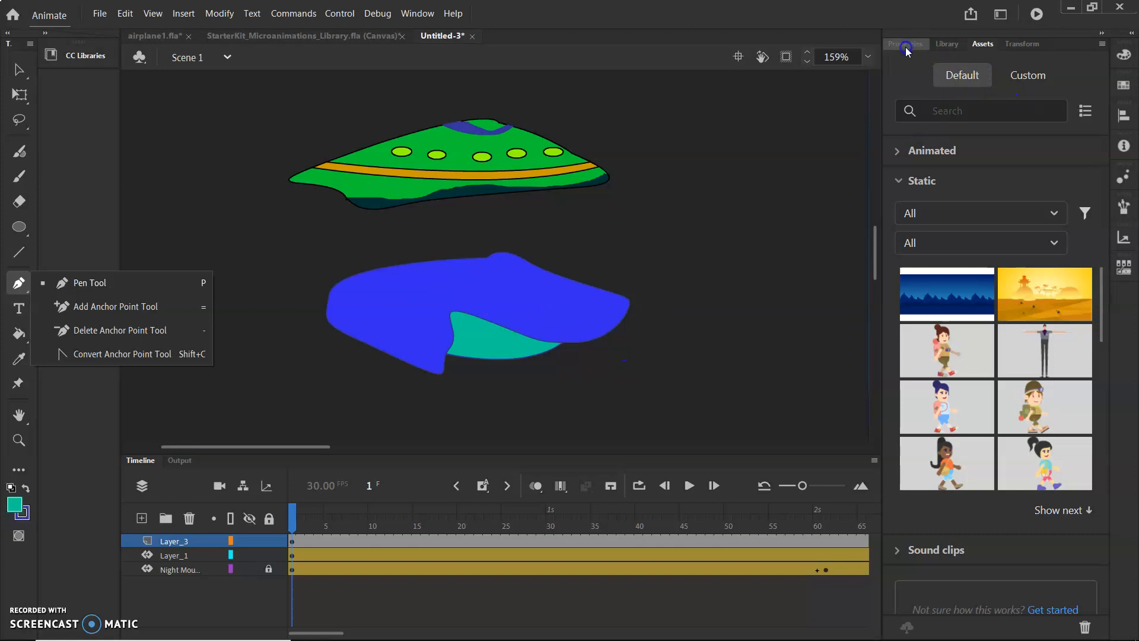
click(1118, 58)
click(1123, 47)
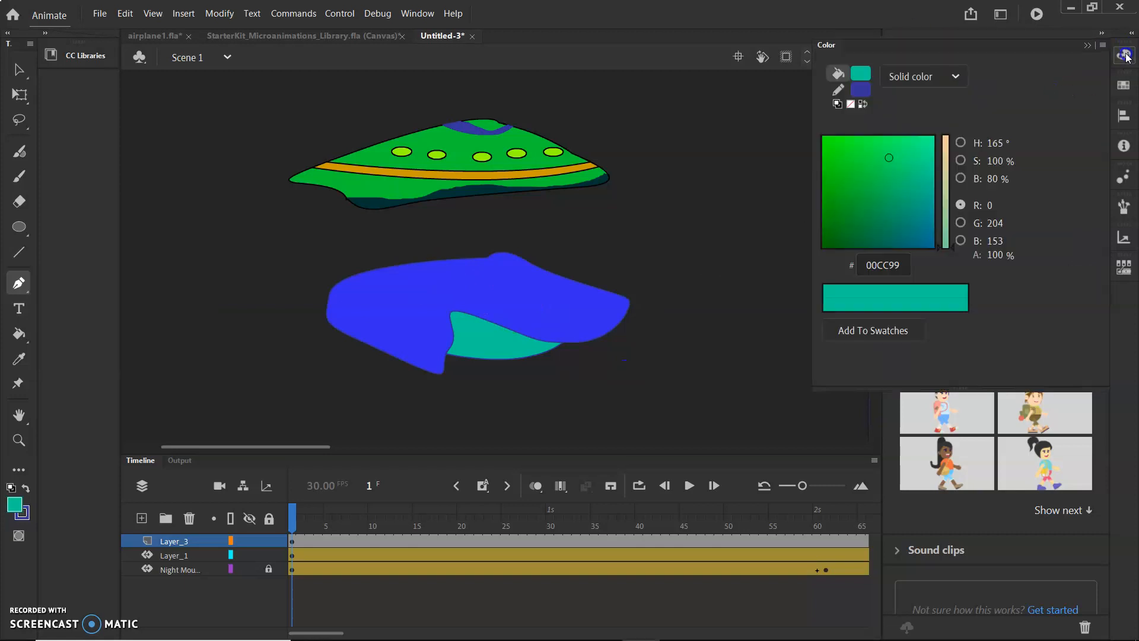
click(863, 76)
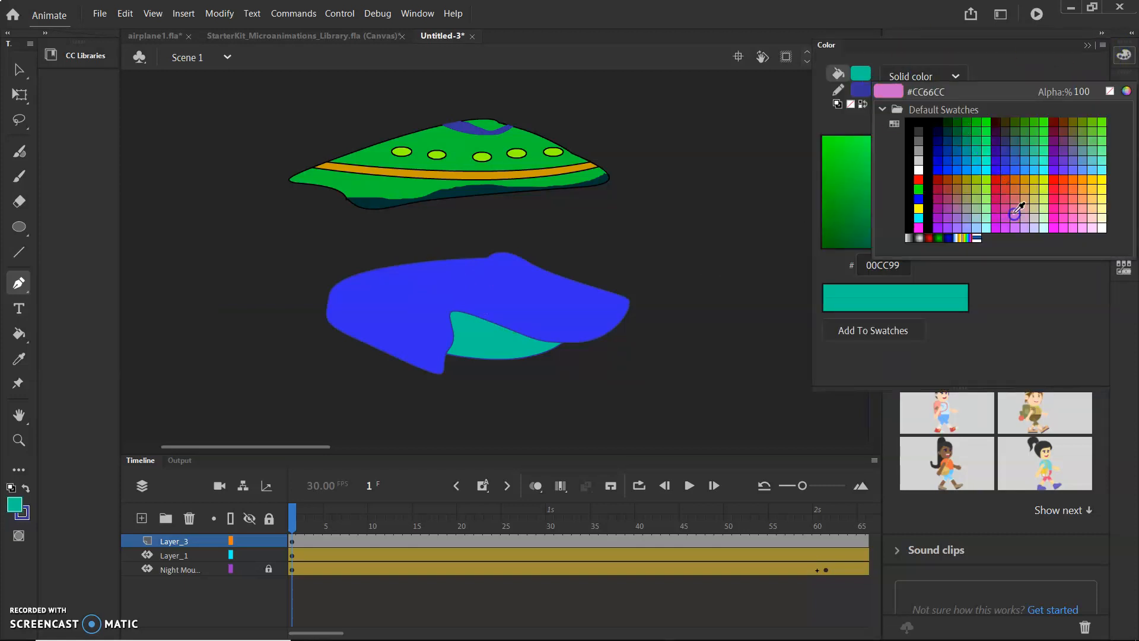
click(957, 189)
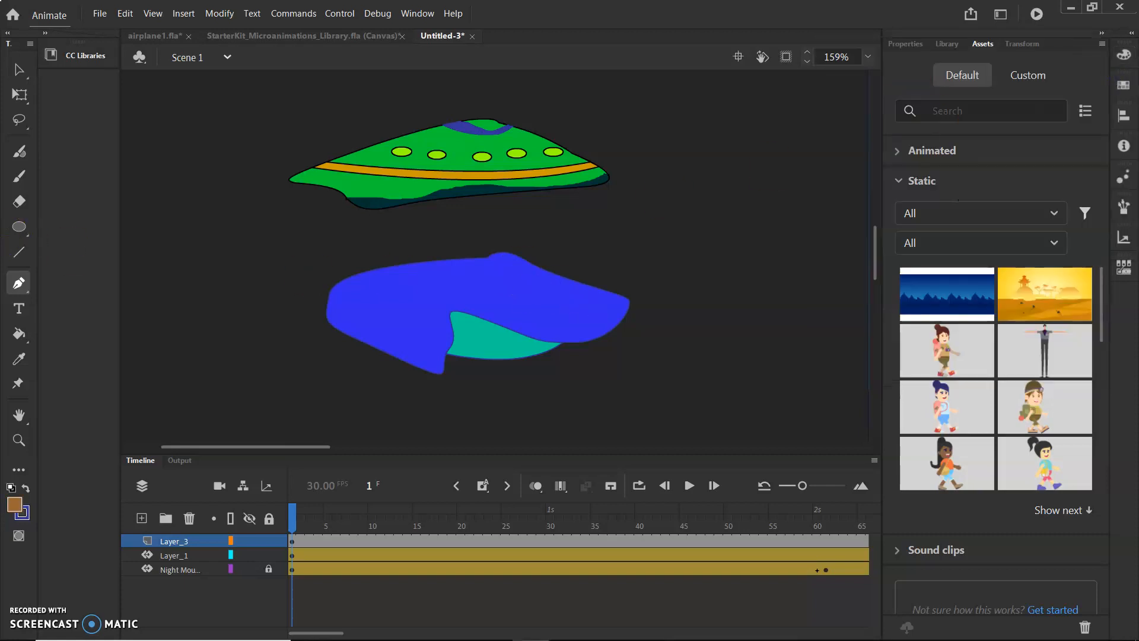
Draw several small brown ovals across the blue body as windows with the Oval tool.
click(17, 227)
click(137, 275)
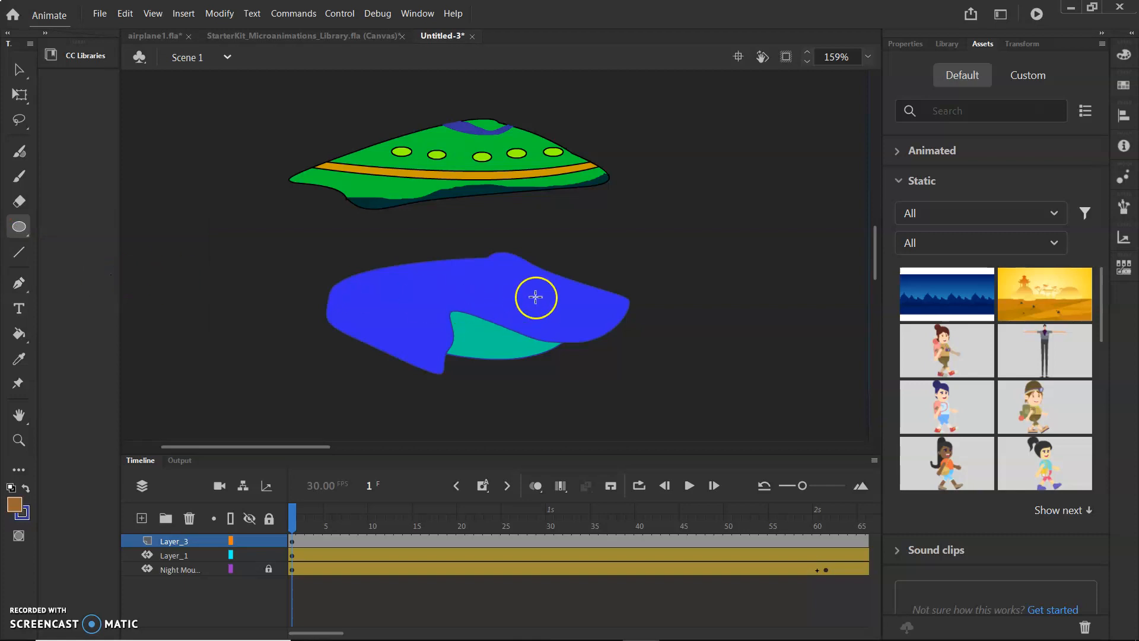
drag(562, 303, 573, 304)
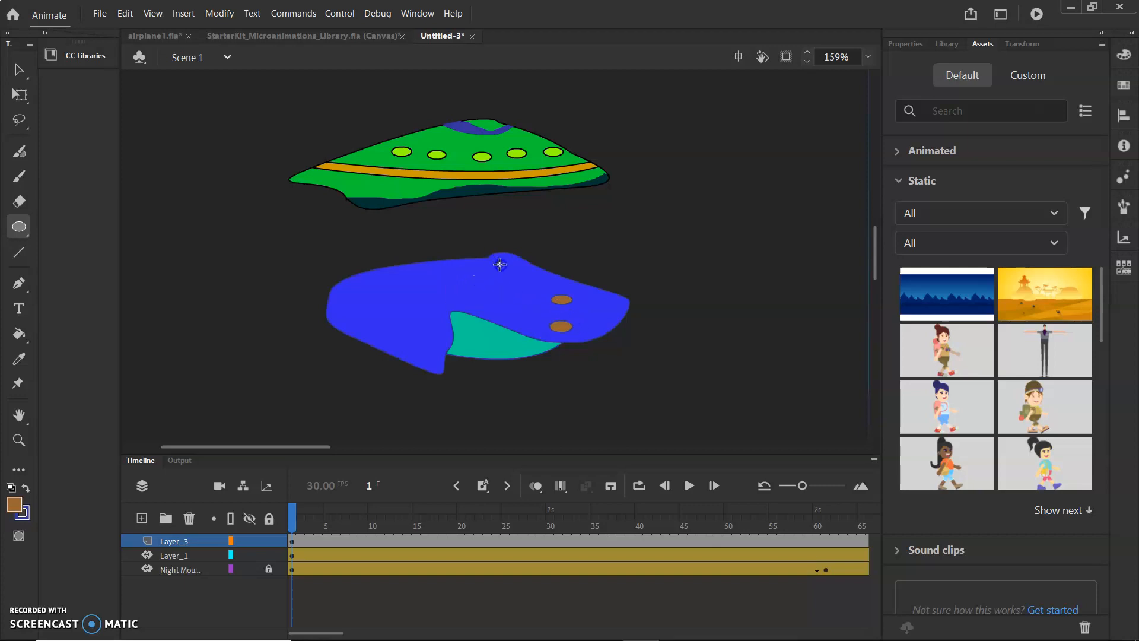
drag(522, 274, 526, 273)
drag(414, 273, 441, 284)
drag(378, 305, 393, 314)
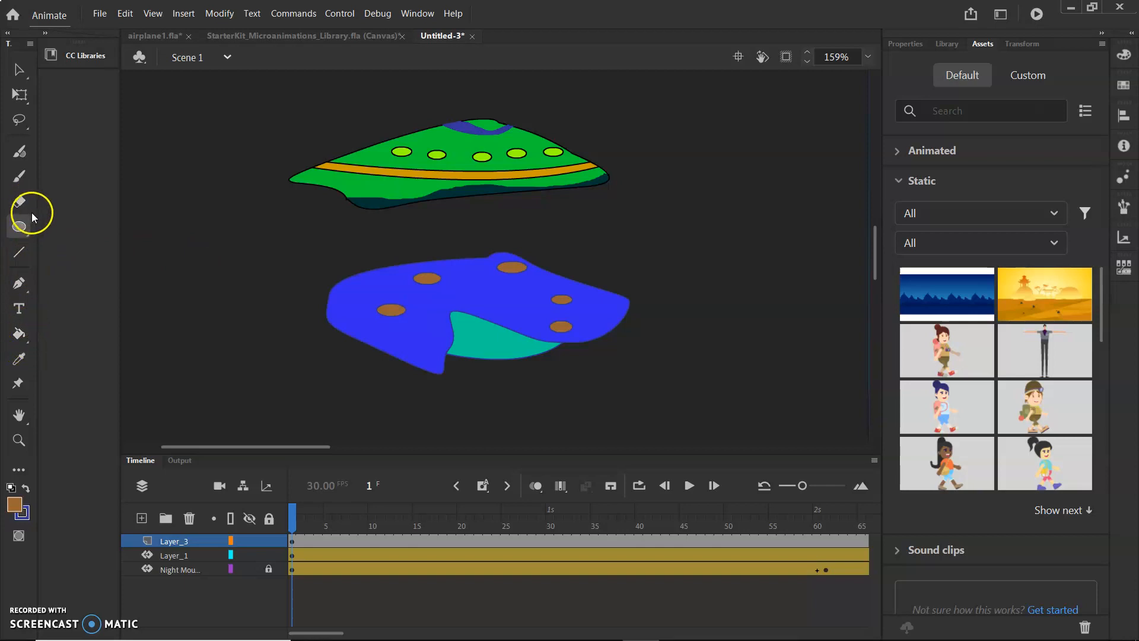
Draw a curved stripe band across the ship's upper body with the Pen tool.
click(26, 293)
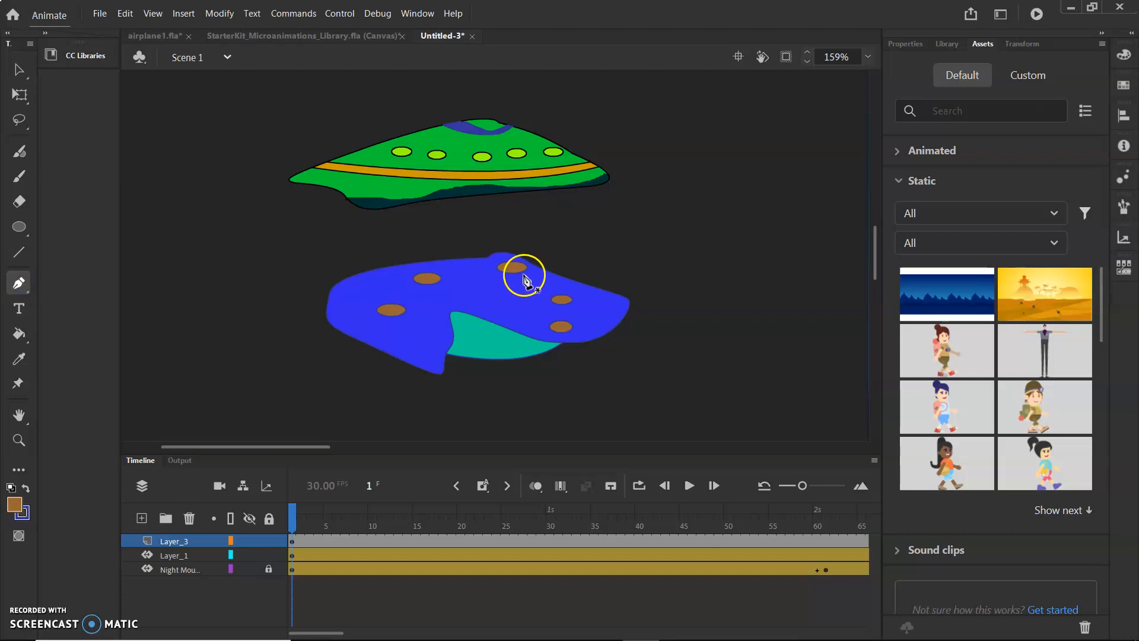
click(1121, 58)
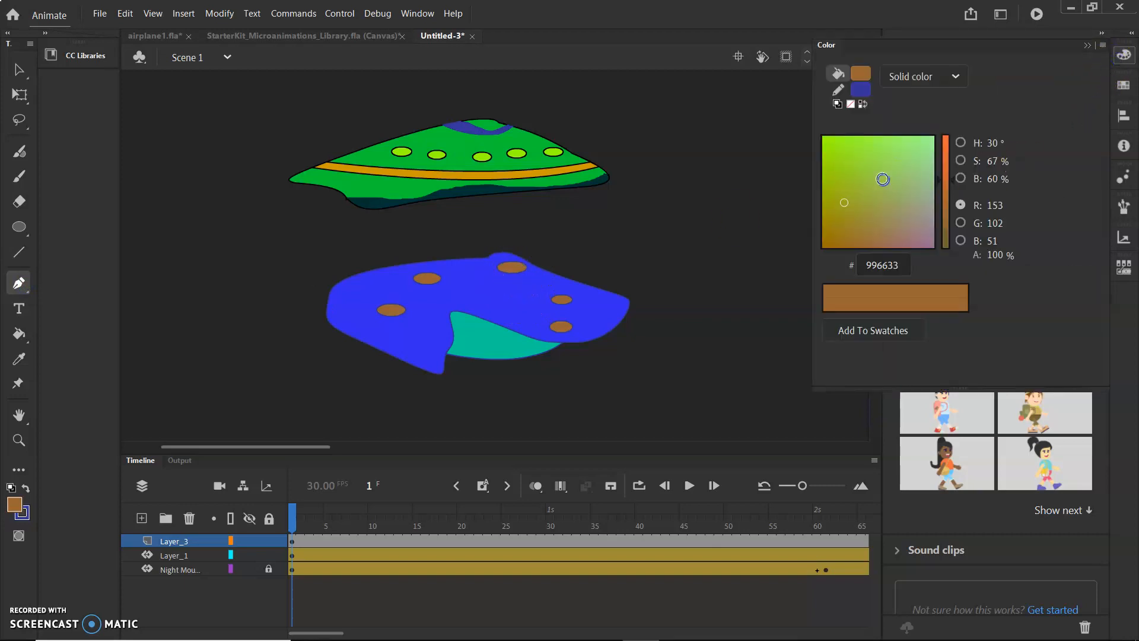
click(860, 73)
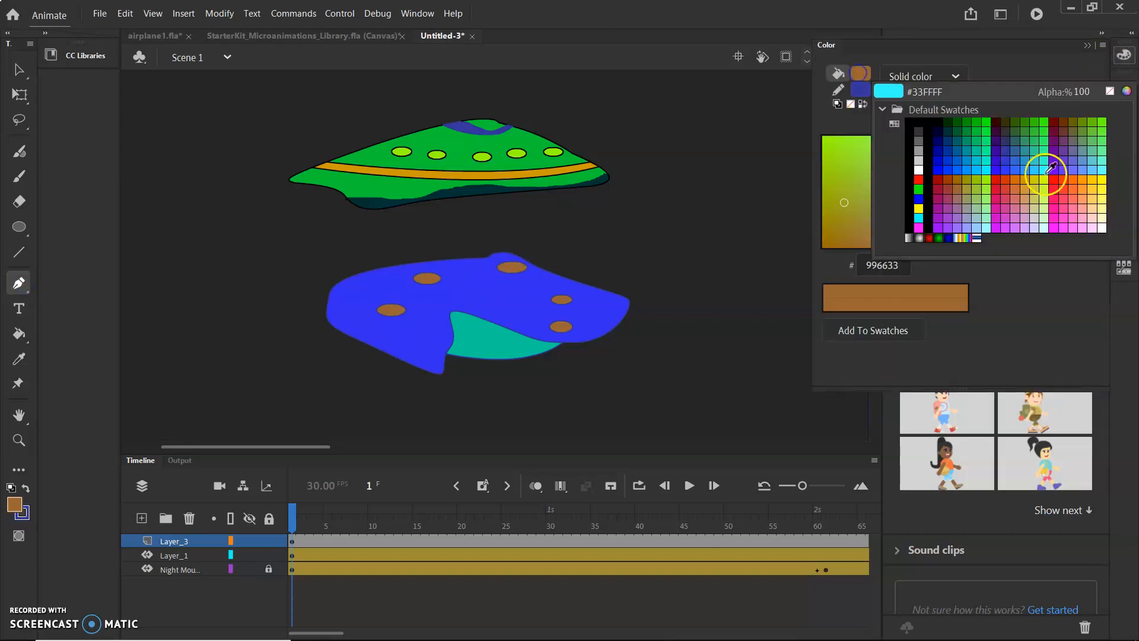
click(1061, 186)
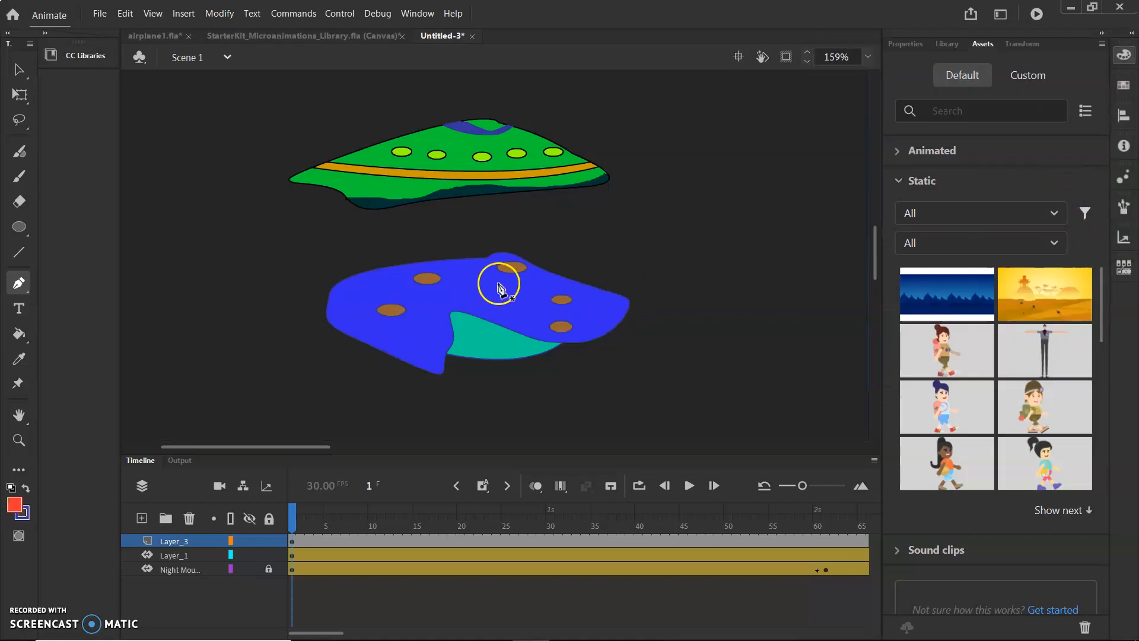
click(451, 264)
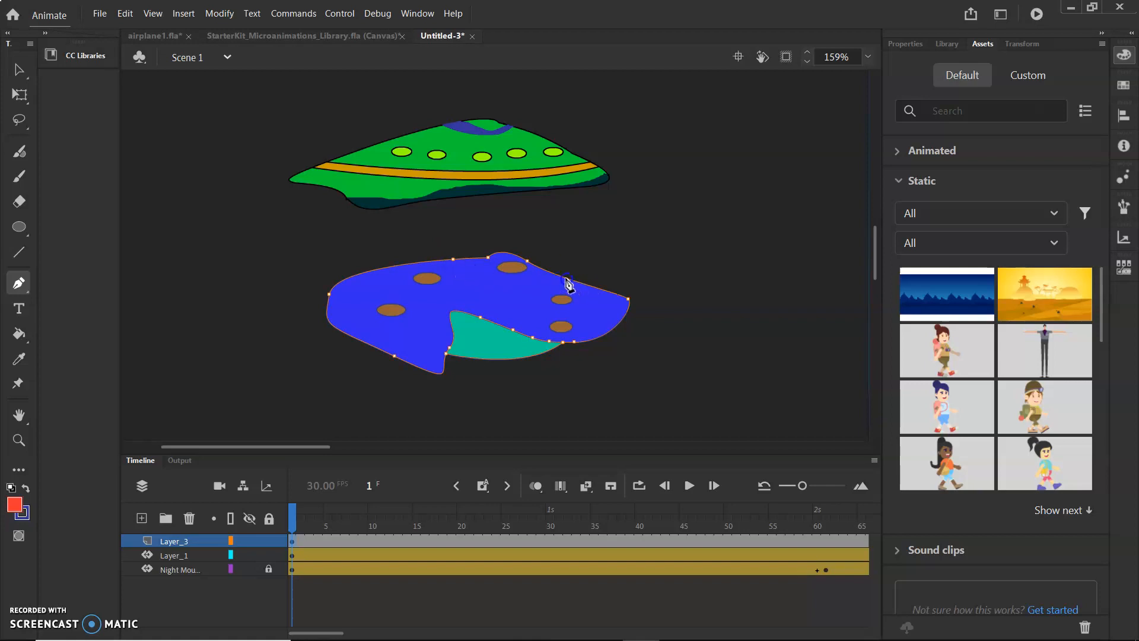
drag(564, 277, 638, 253)
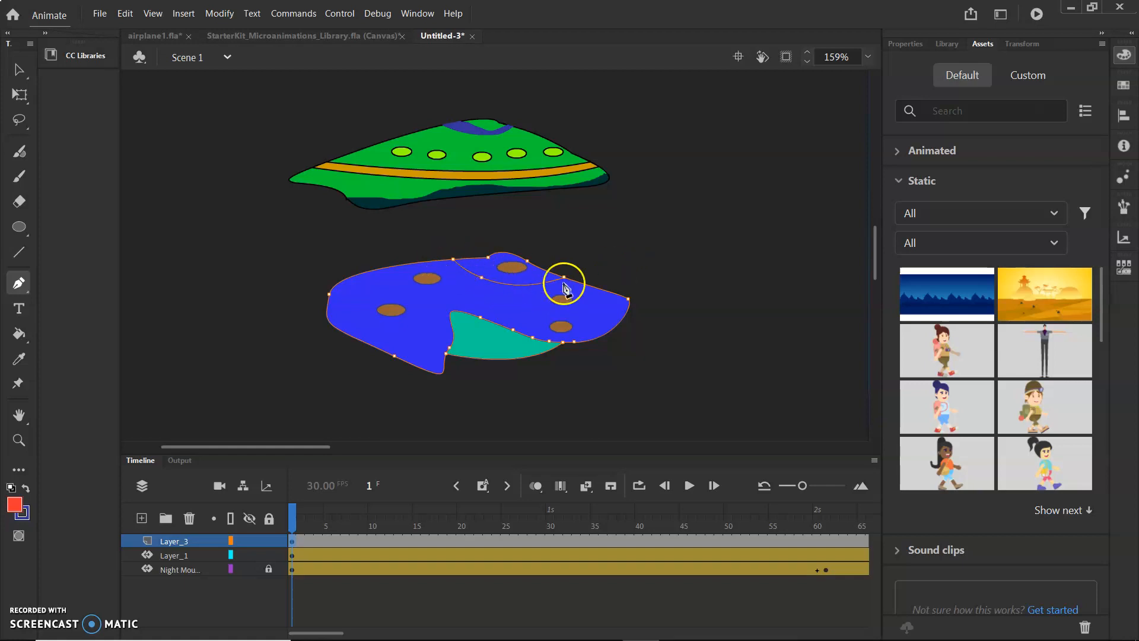
drag(439, 259, 374, 205)
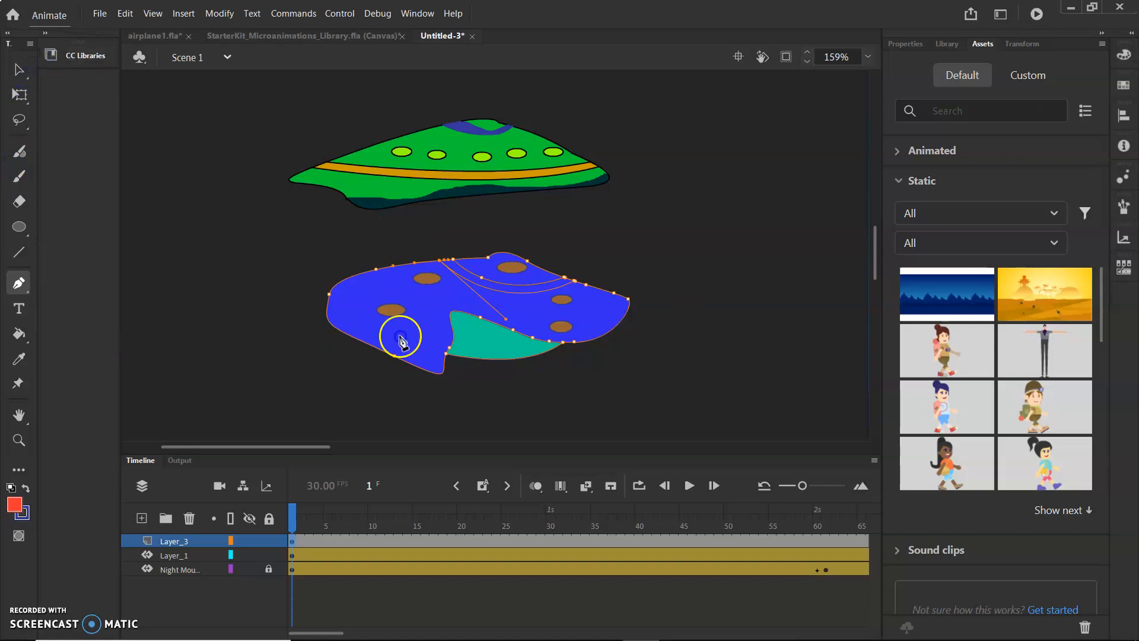
click(446, 291)
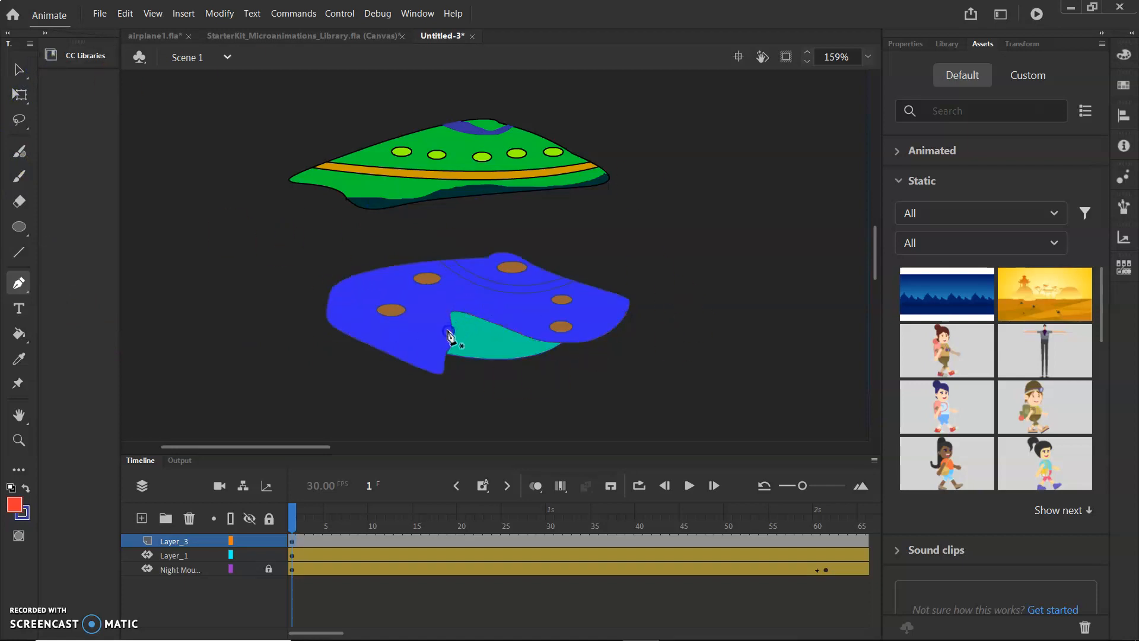
click(497, 242)
click(594, 314)
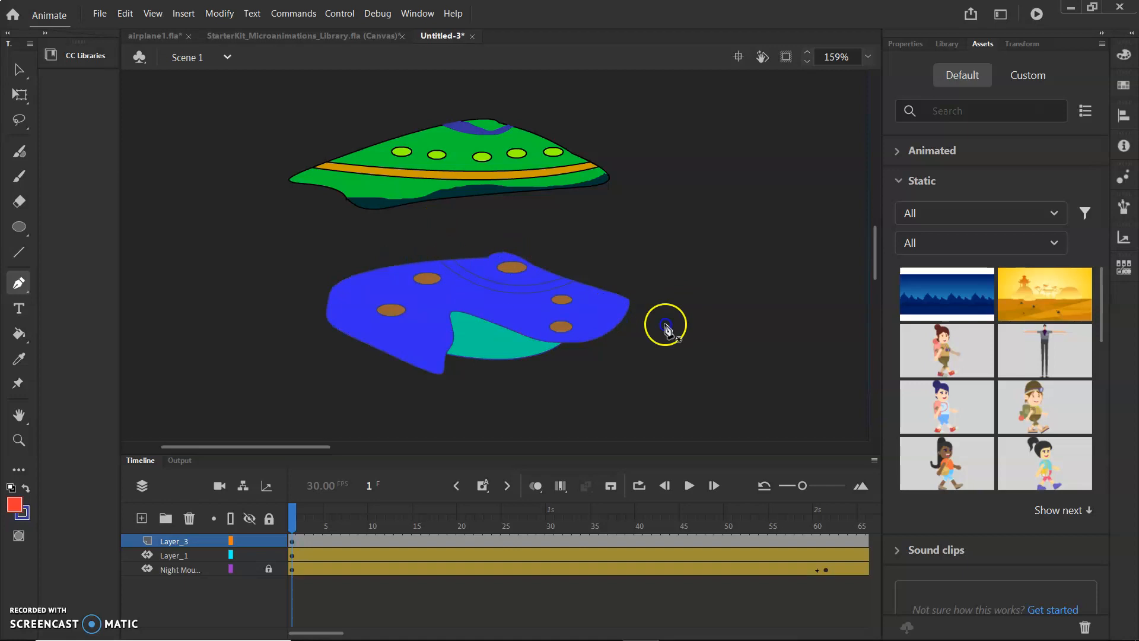
Fill the curved stripe with light pink #FFBFB6 using the Paint Bucket.
click(10, 332)
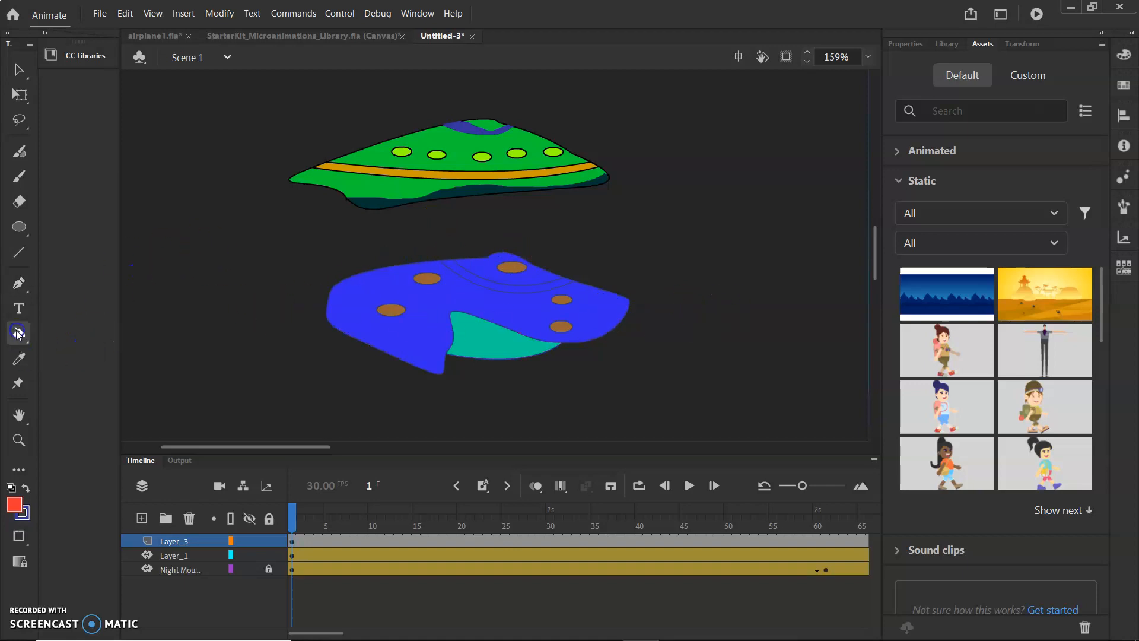
click(1123, 56)
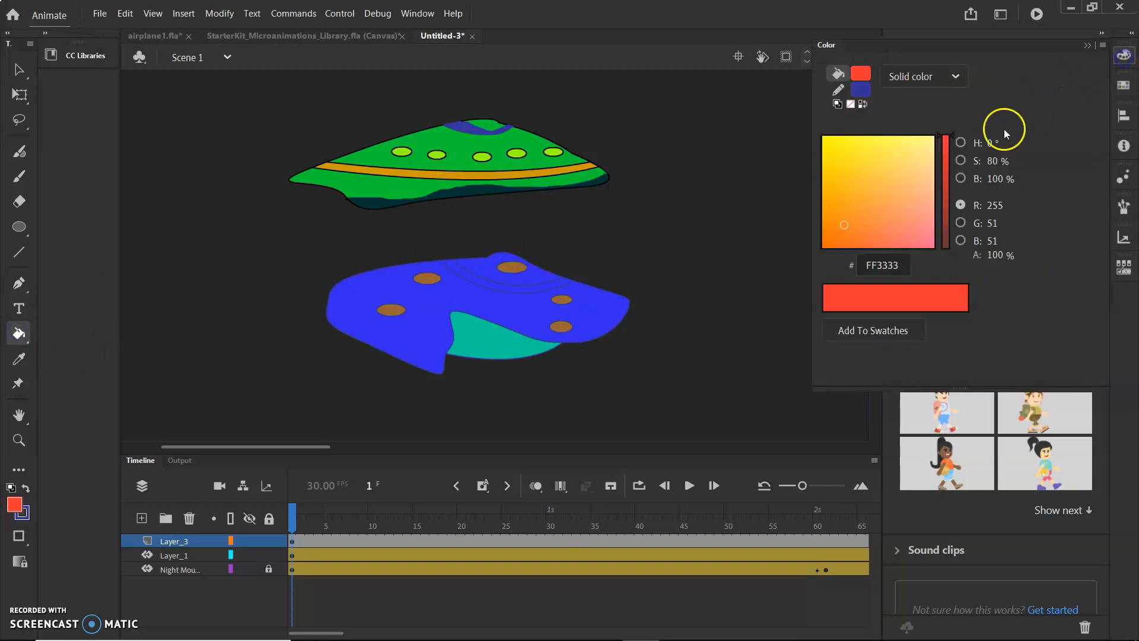
click(901, 162)
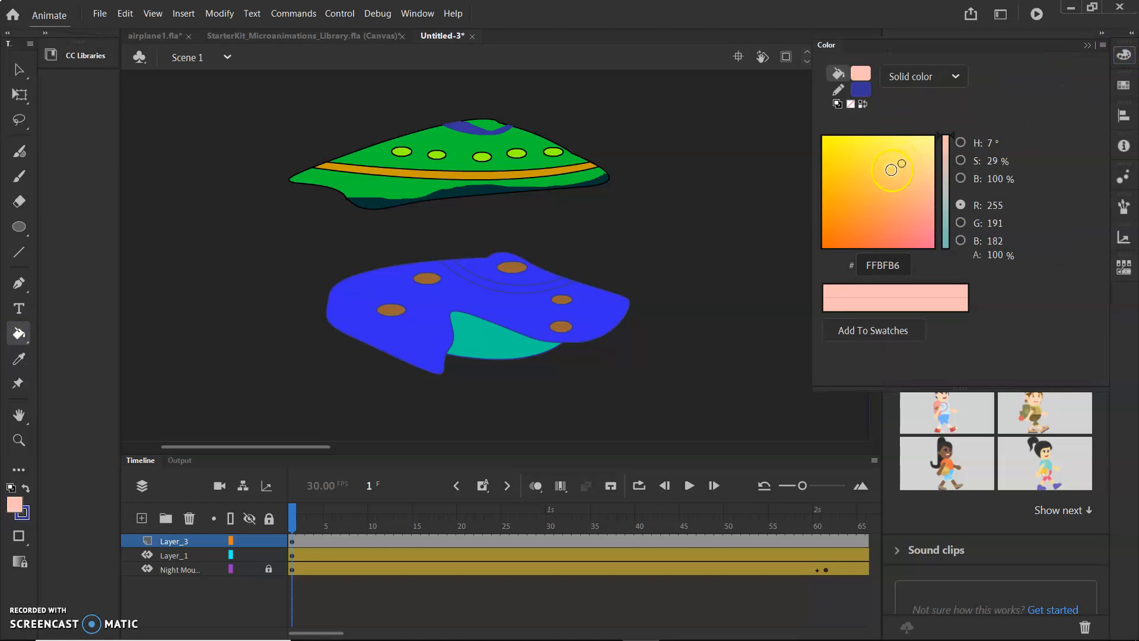
click(493, 286)
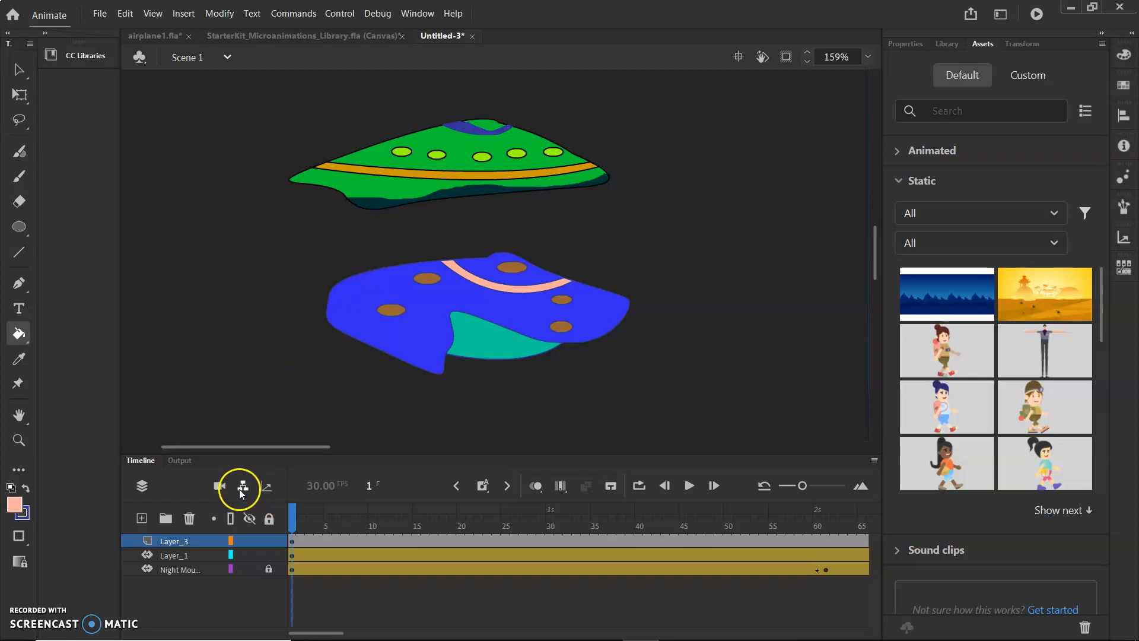
Hide the new drawing's layer, then select the original spaceship layer with the Selection tool.
scroll(369, 370, down, 4)
scroll(371, 363, down, 1)
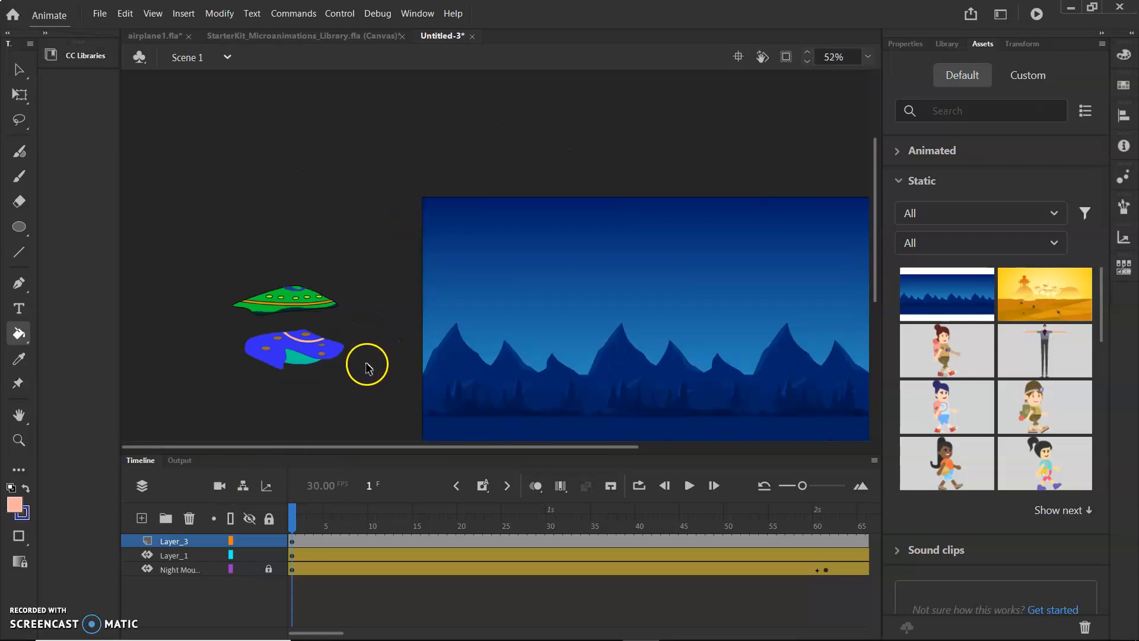
scroll(364, 347, down, 1)
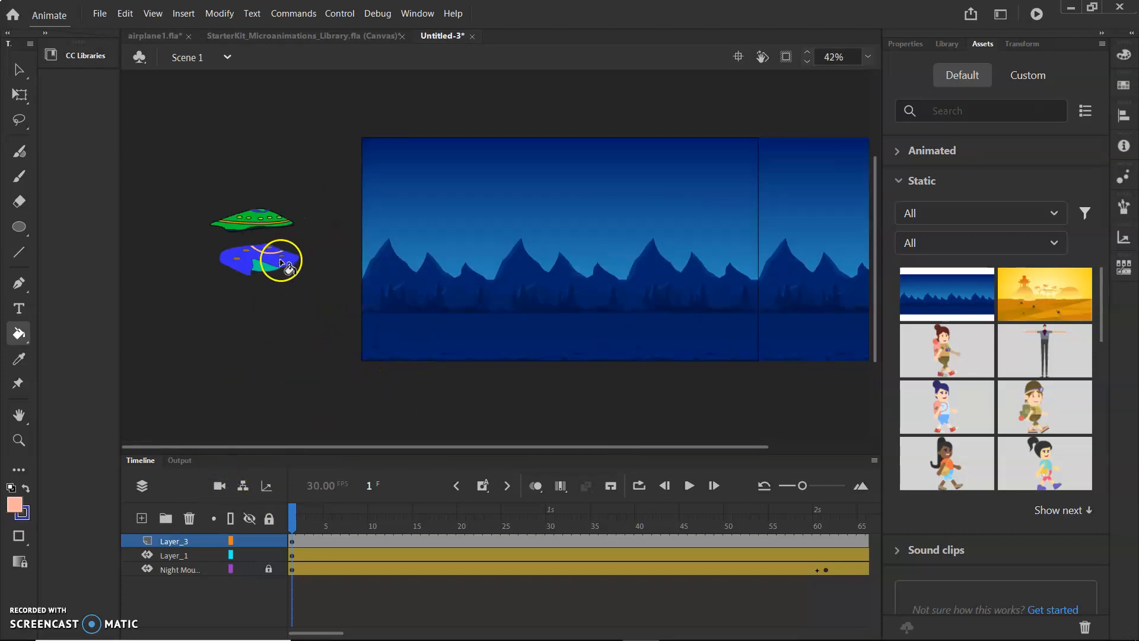
click(249, 543)
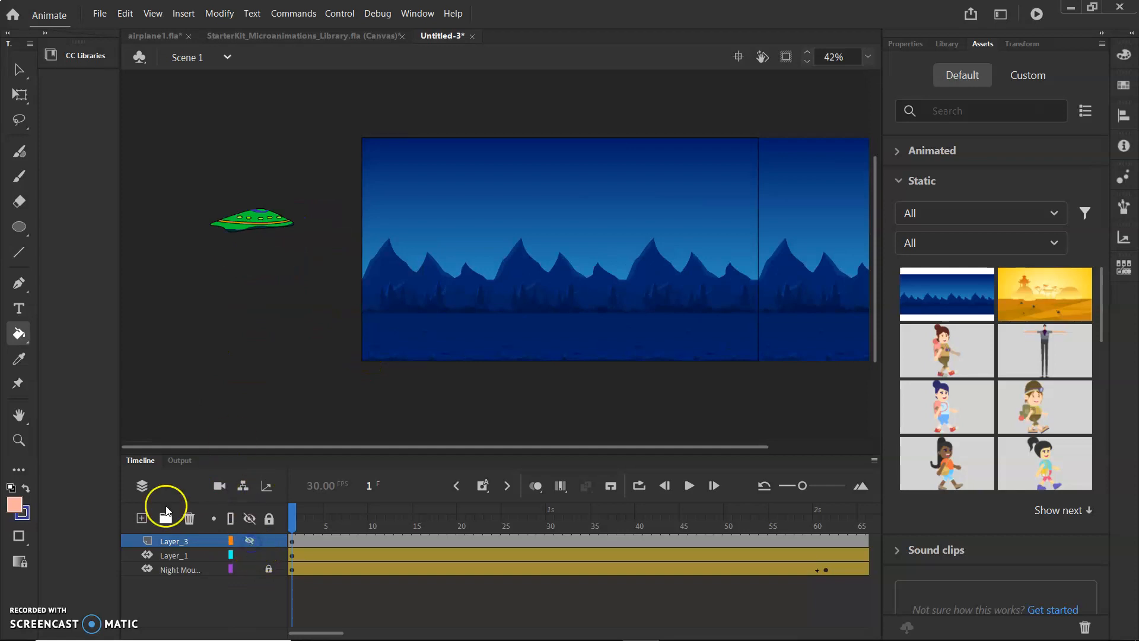
click(175, 556)
click(19, 70)
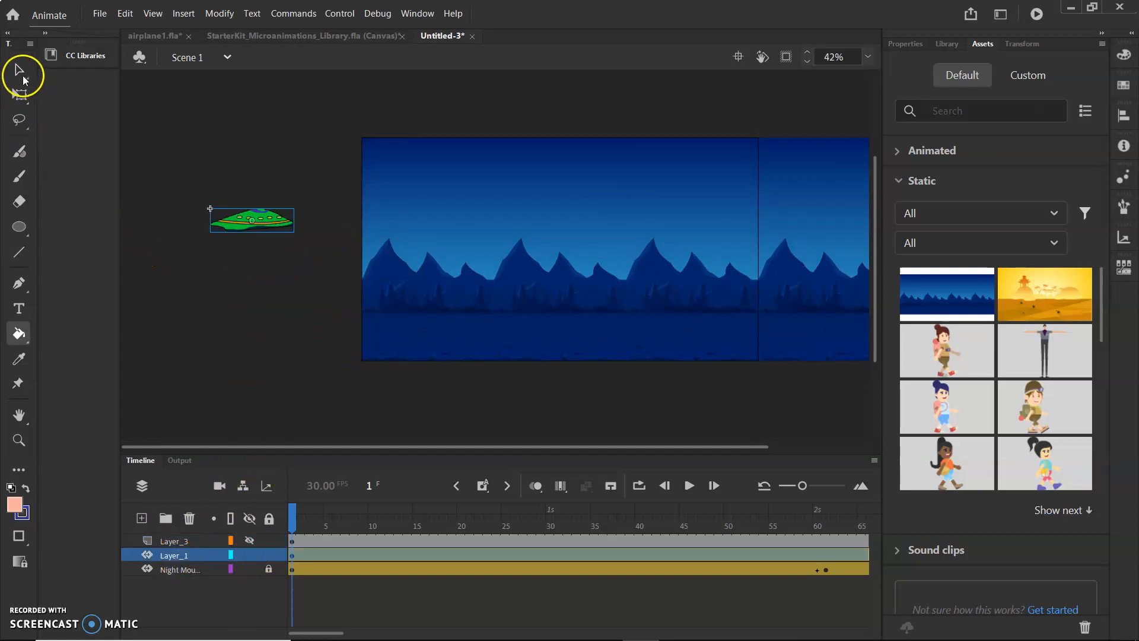
Move the spaceship symbol onto the stage near its upper-left corner and open it for symbol editing.
drag(233, 225, 417, 233)
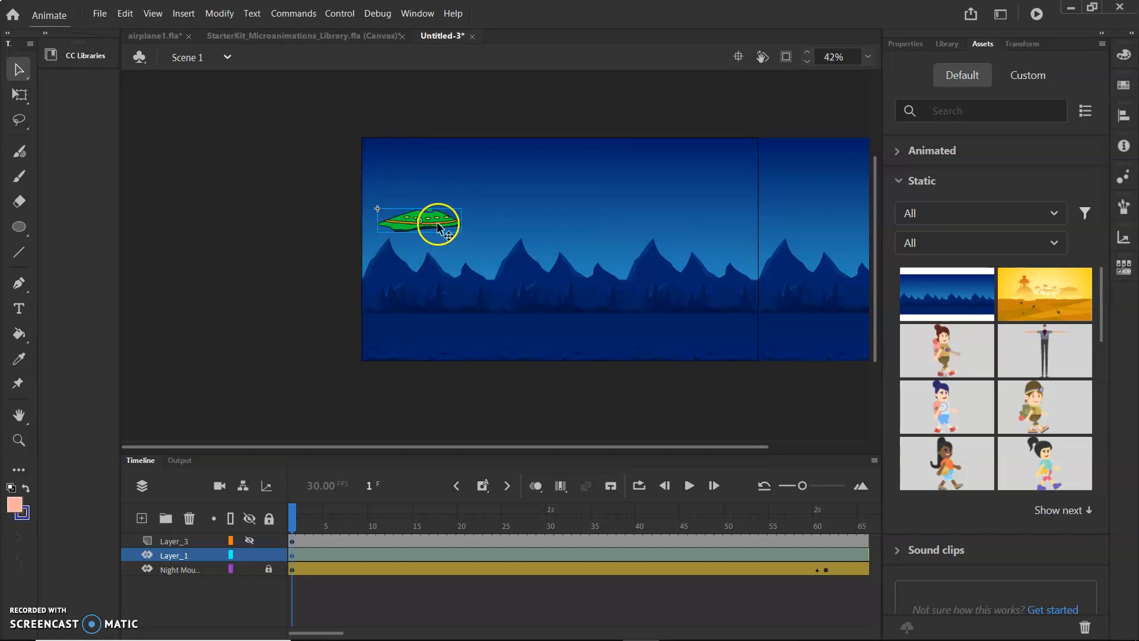
double_click(433, 221)
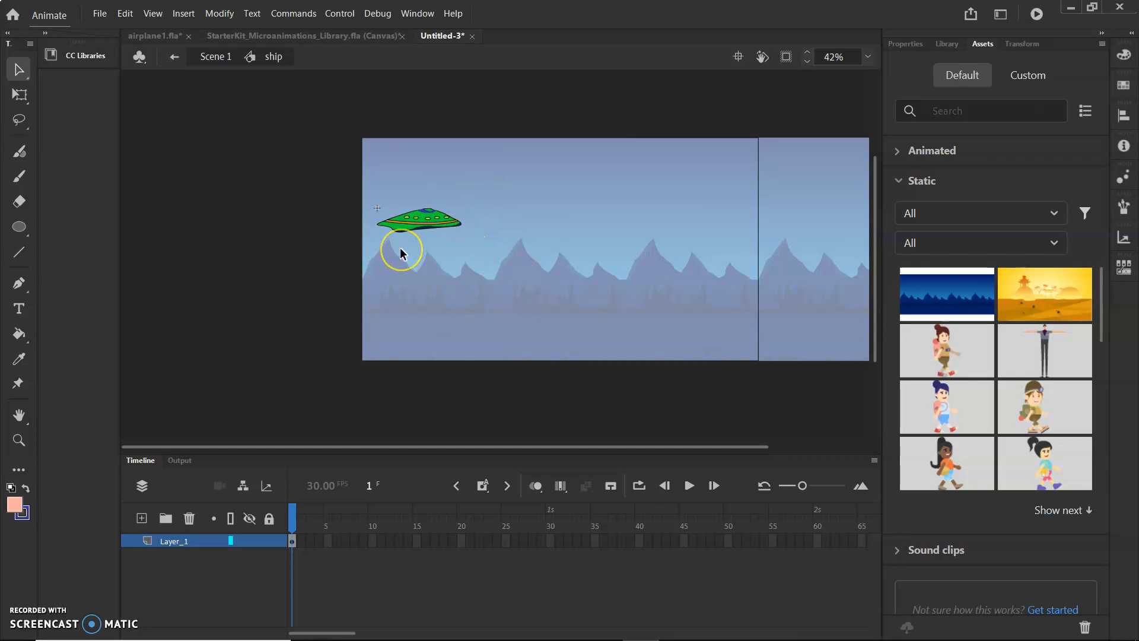
Set the drawing colors to a green fill with no stroke.
ctrl+scroll(396, 250, up, 5)
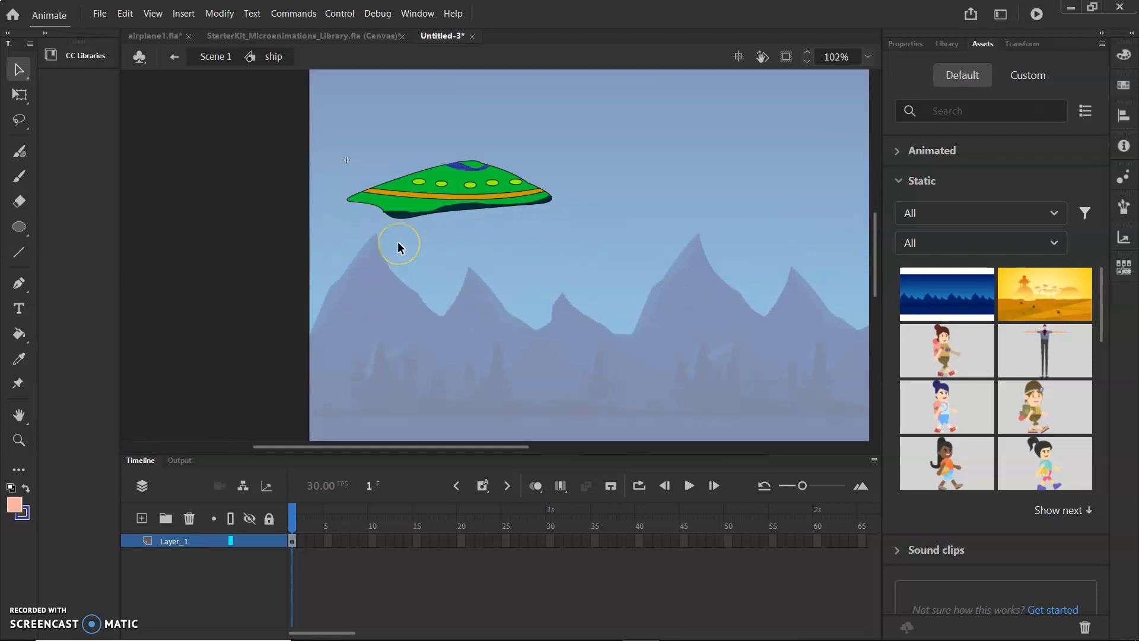
ctrl+scroll(397, 240, up, 1)
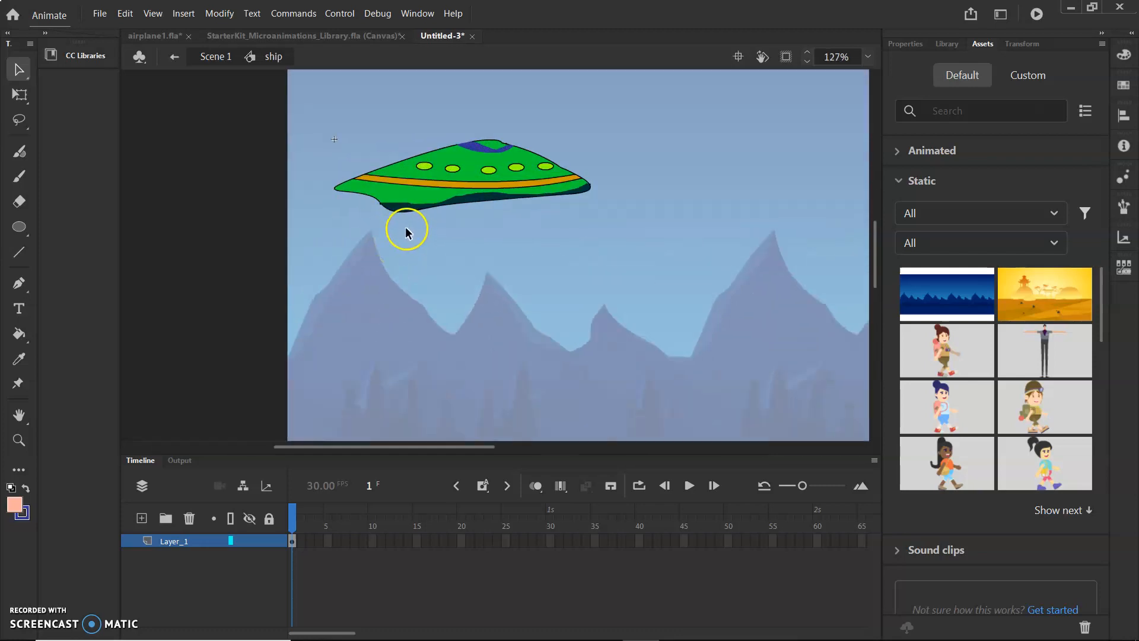
scroll(405, 226, up, 2)
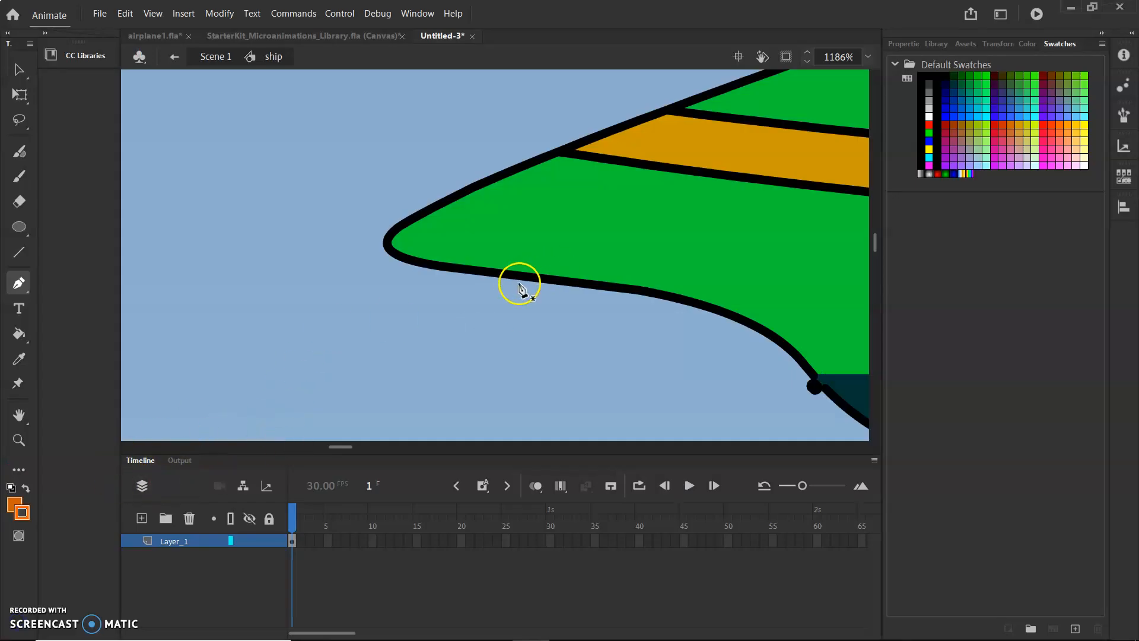
scroll(500, 313, up, 2)
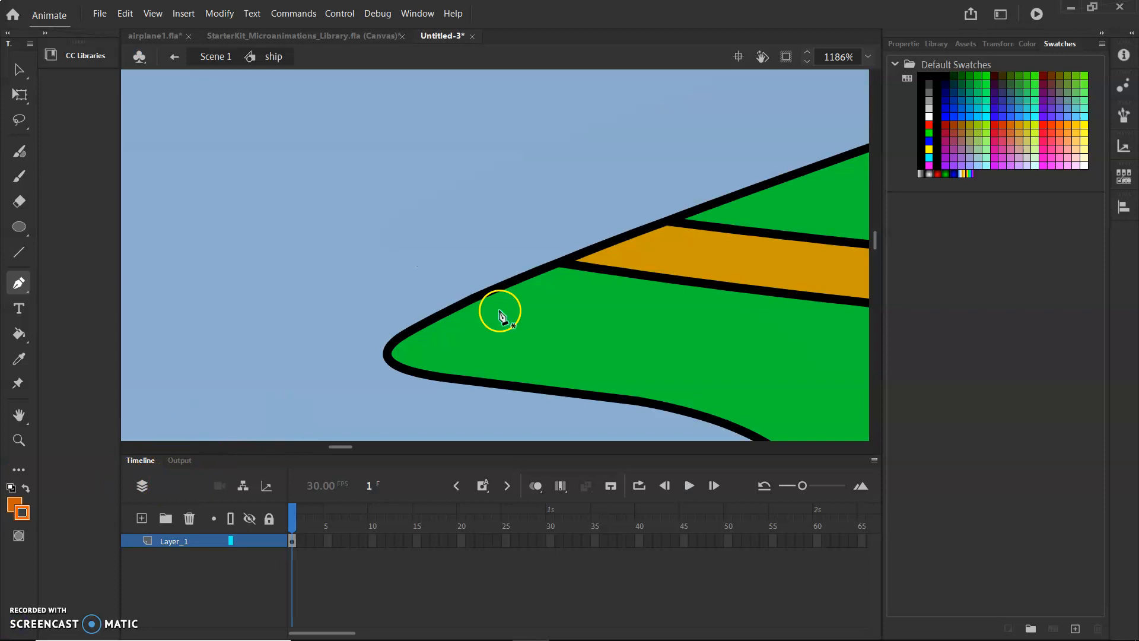
scroll(500, 314, up, 1)
scroll(500, 313, down, 4)
scroll(588, 339, up, 2)
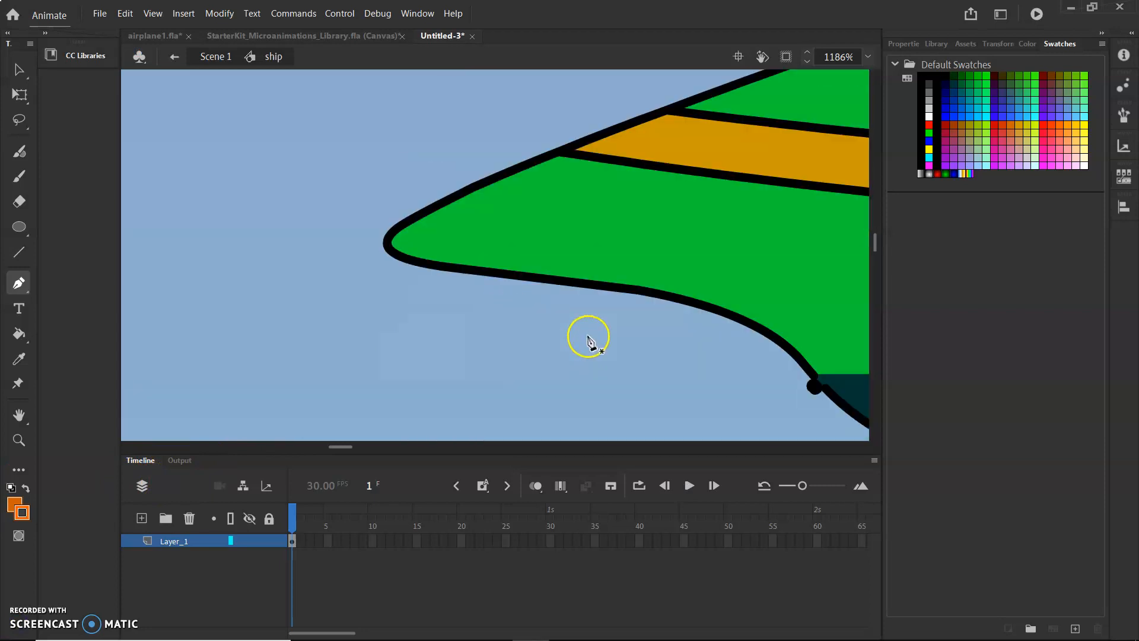
scroll(328, 446, left, 3)
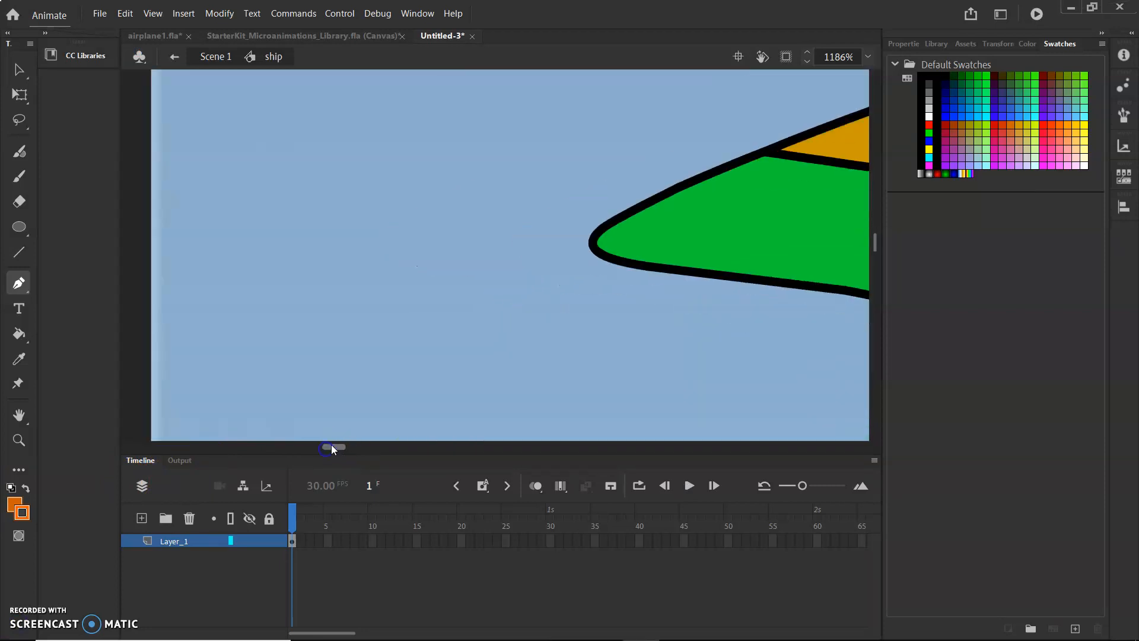
scroll(510, 353, down, 3)
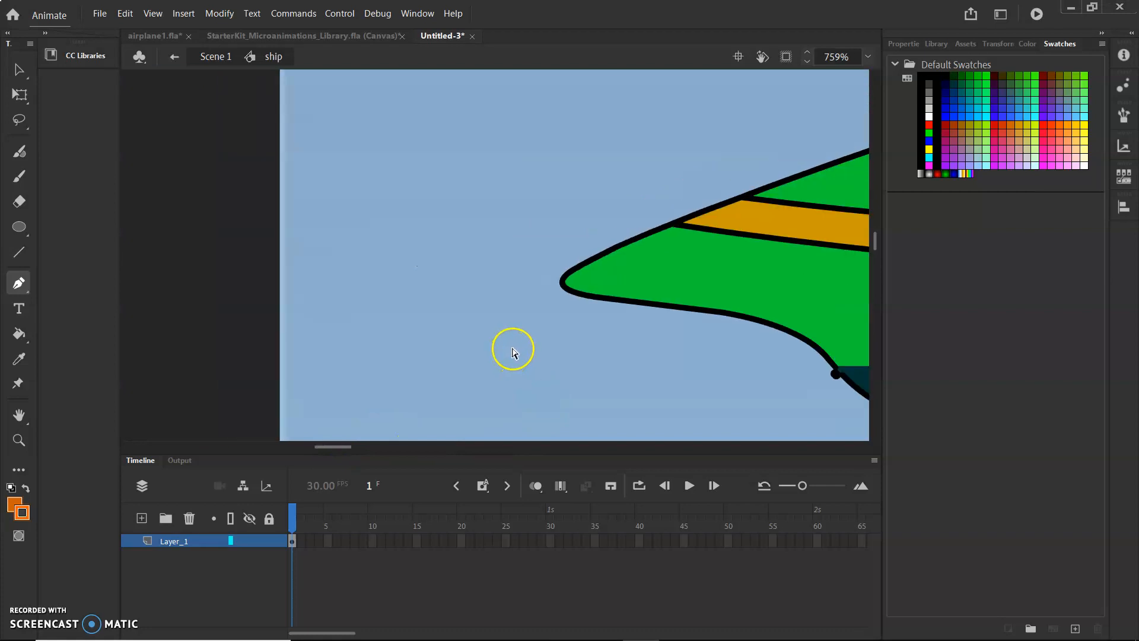
mouse_move(330, 446)
mouse_down()
mouse_move(375, 448)
mouse_move(341, 446)
mouse_up()
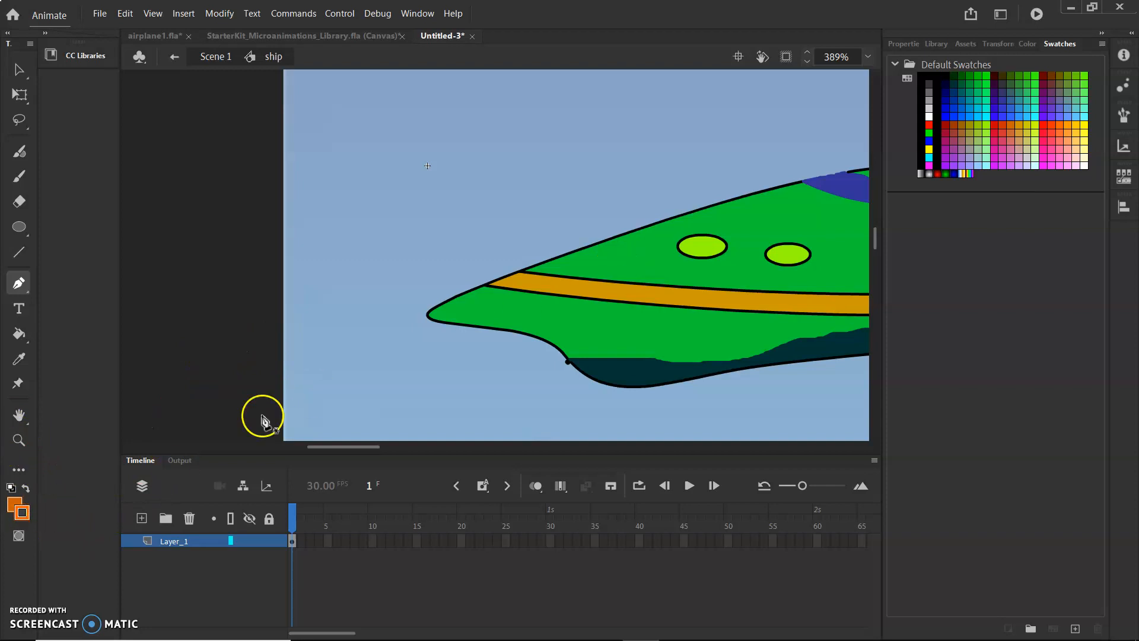
click(15, 501)
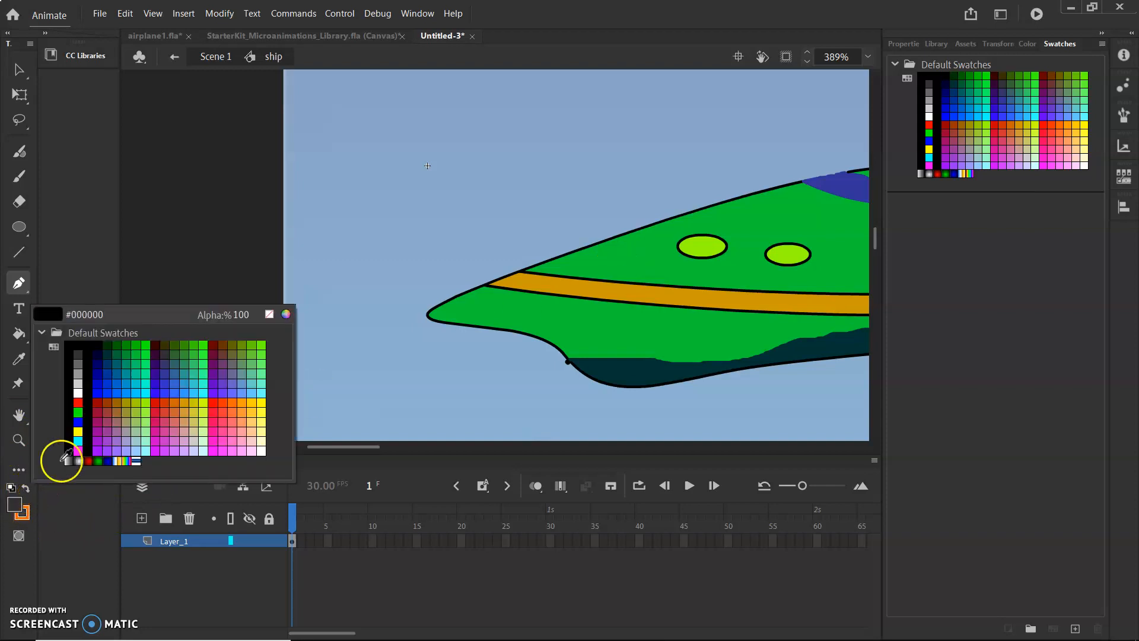
click(145, 352)
click(28, 507)
click(23, 512)
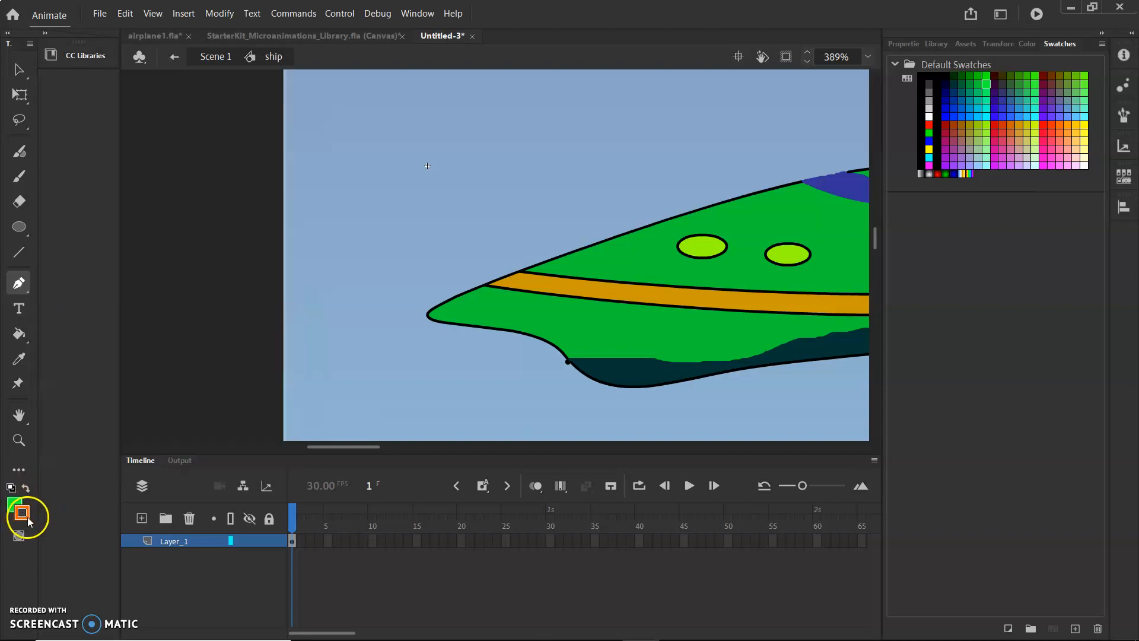
click(27, 517)
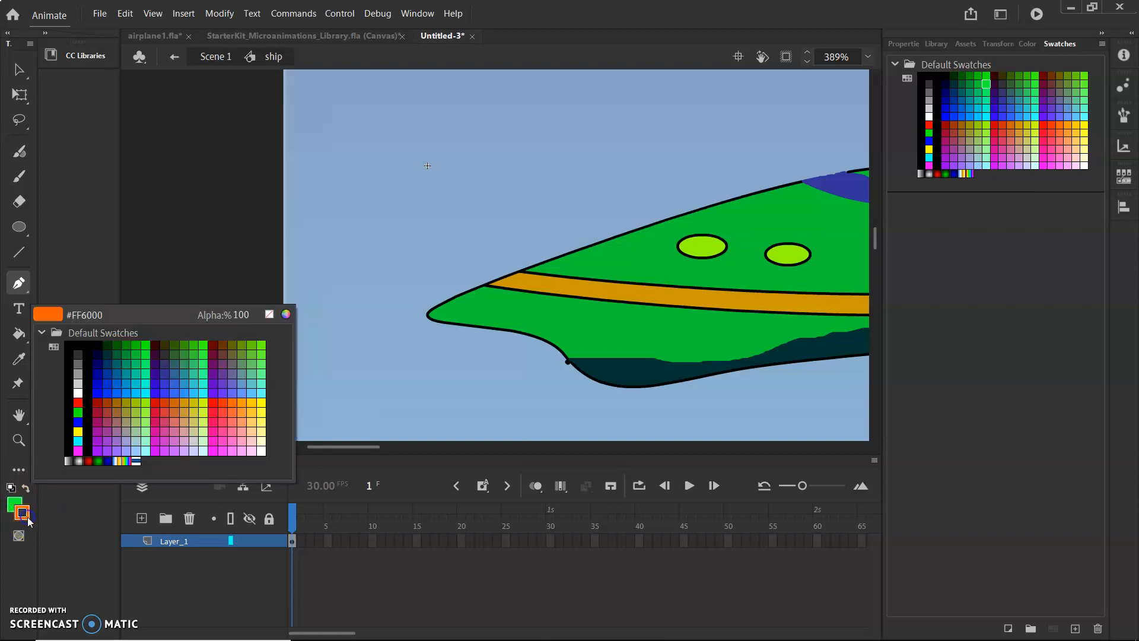
click(267, 316)
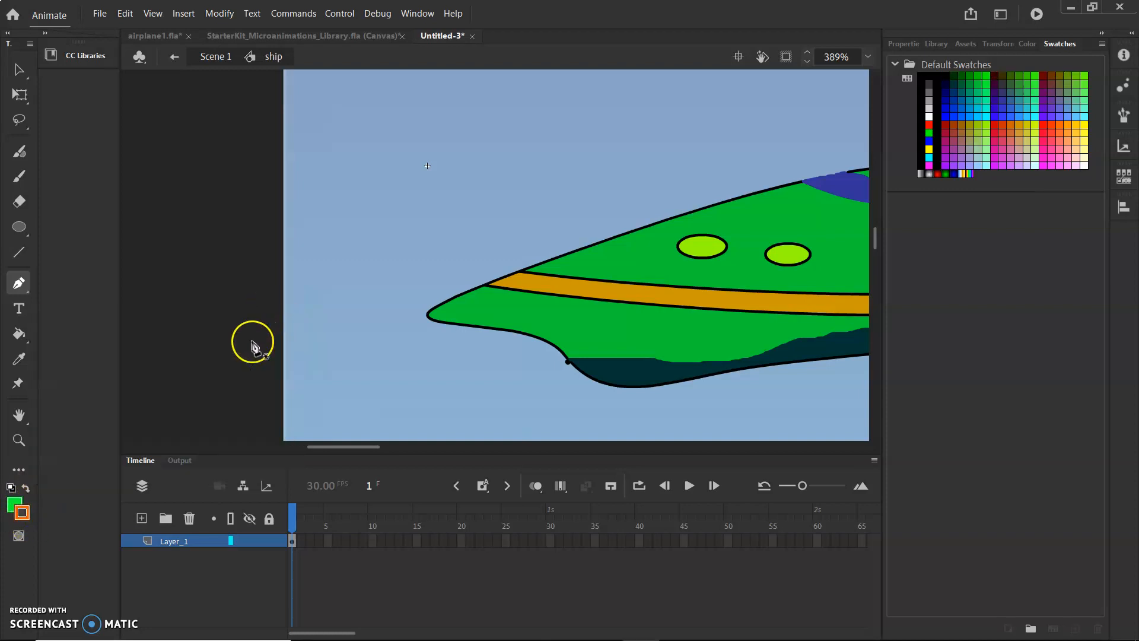
click(25, 514)
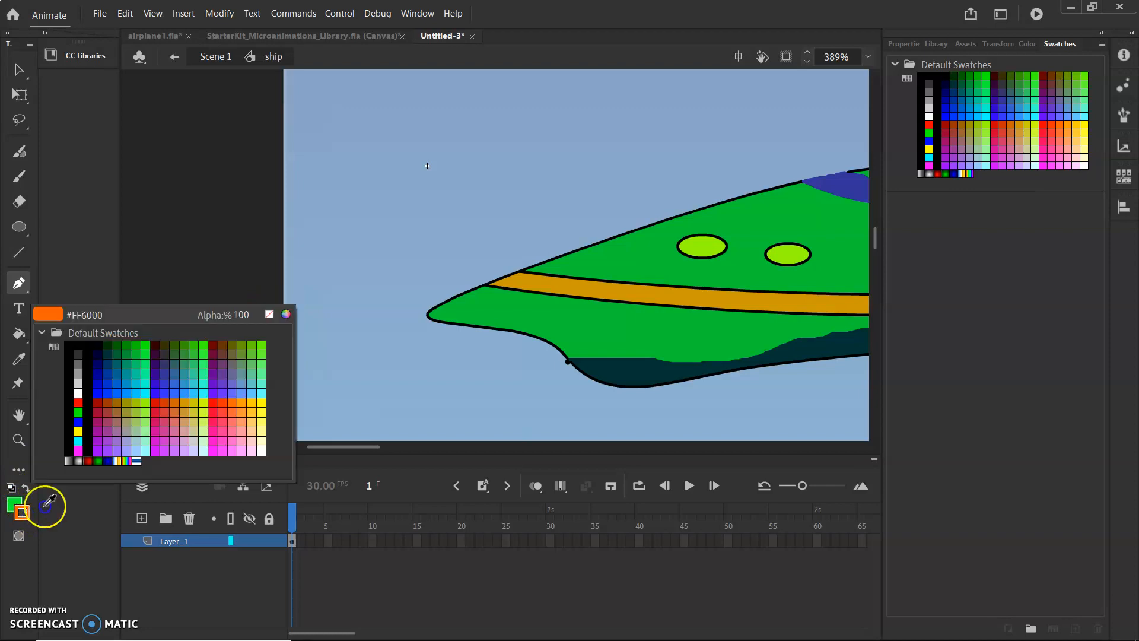
click(270, 313)
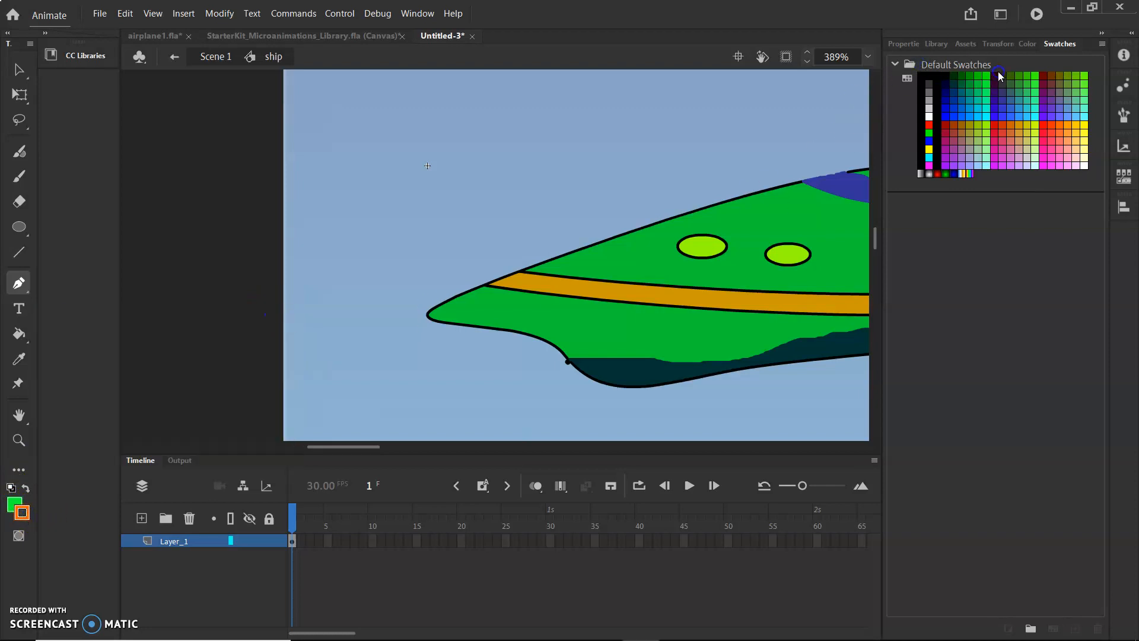
click(1028, 44)
click(960, 75)
click(191, 222)
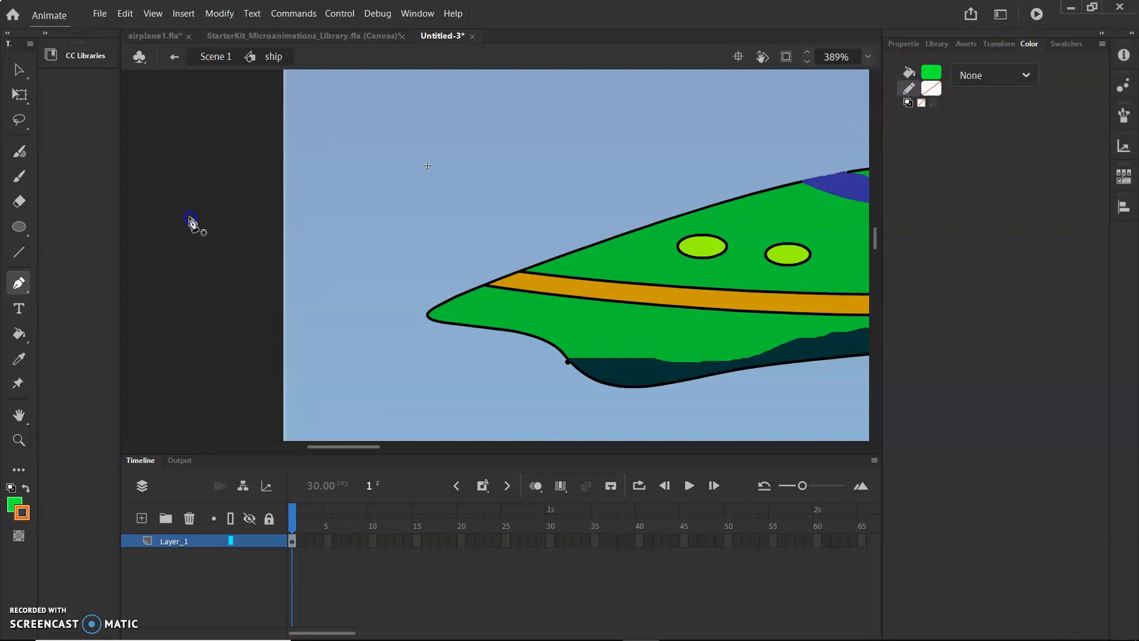
Add a new layer, renaming the original layer to ship and the new one to jets.
click(21, 223)
click(244, 535)
click(142, 519)
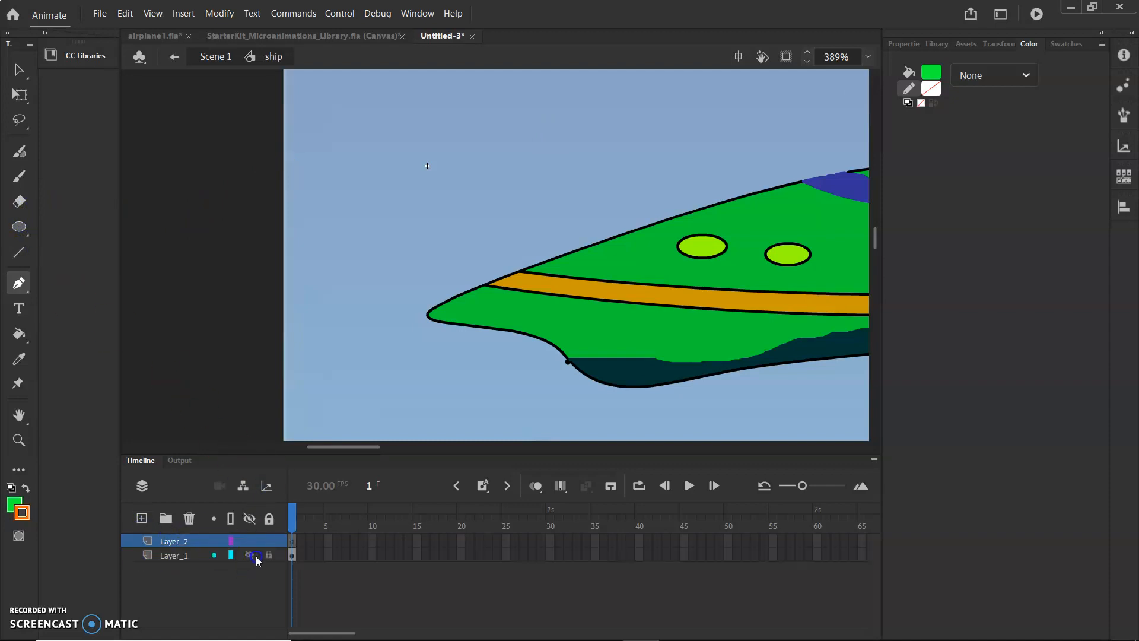
click(193, 557)
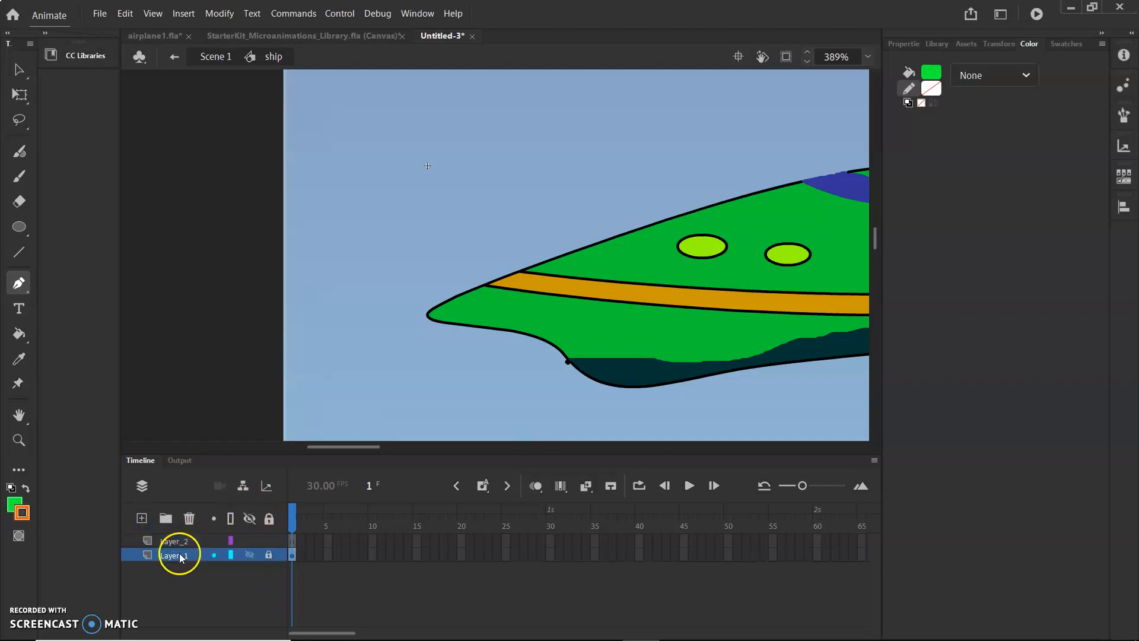
double_click(180, 557)
text(S)
click(177, 540)
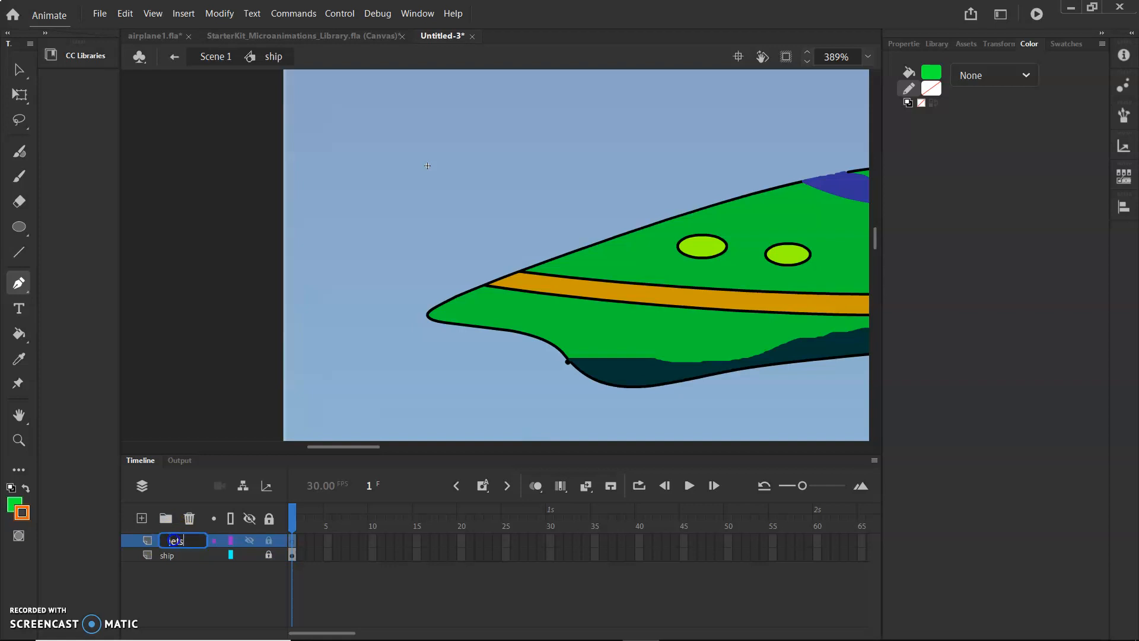
Swap to a green stroke with no fill, draw a curved jet line around the ship's nose with the Pen tool, and nudge it.
click(231, 349)
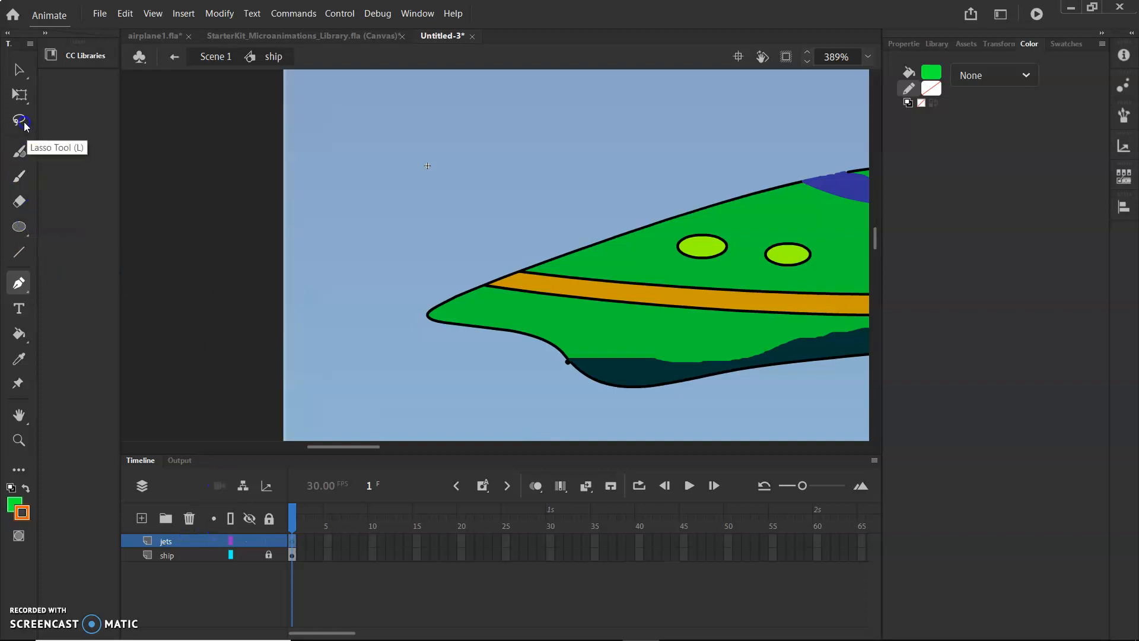
click(3, 187)
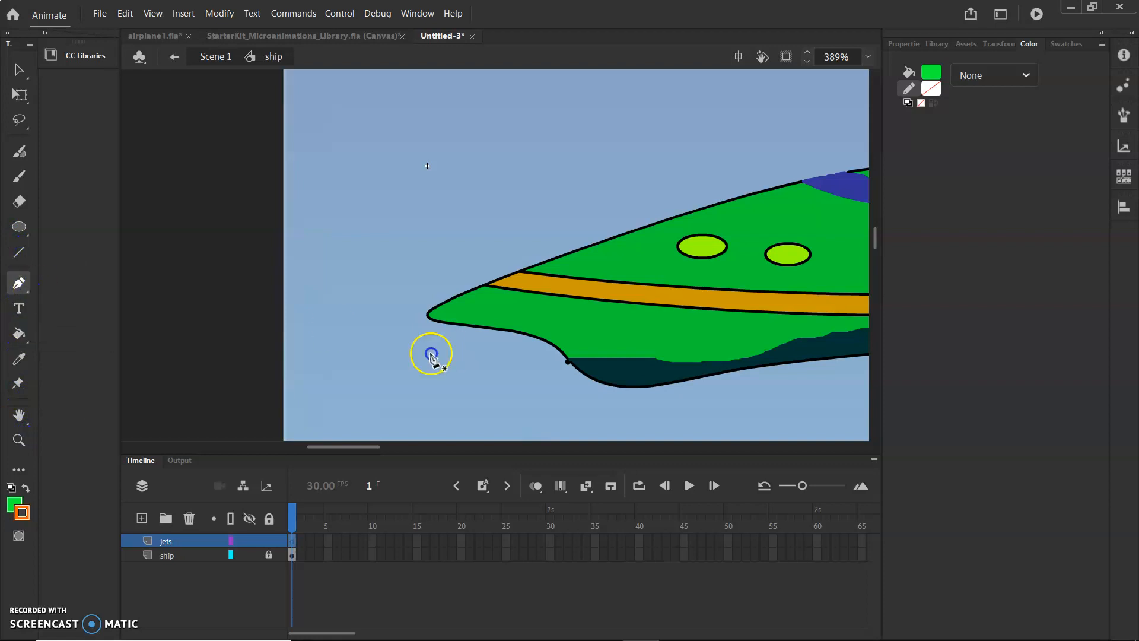
click(25, 488)
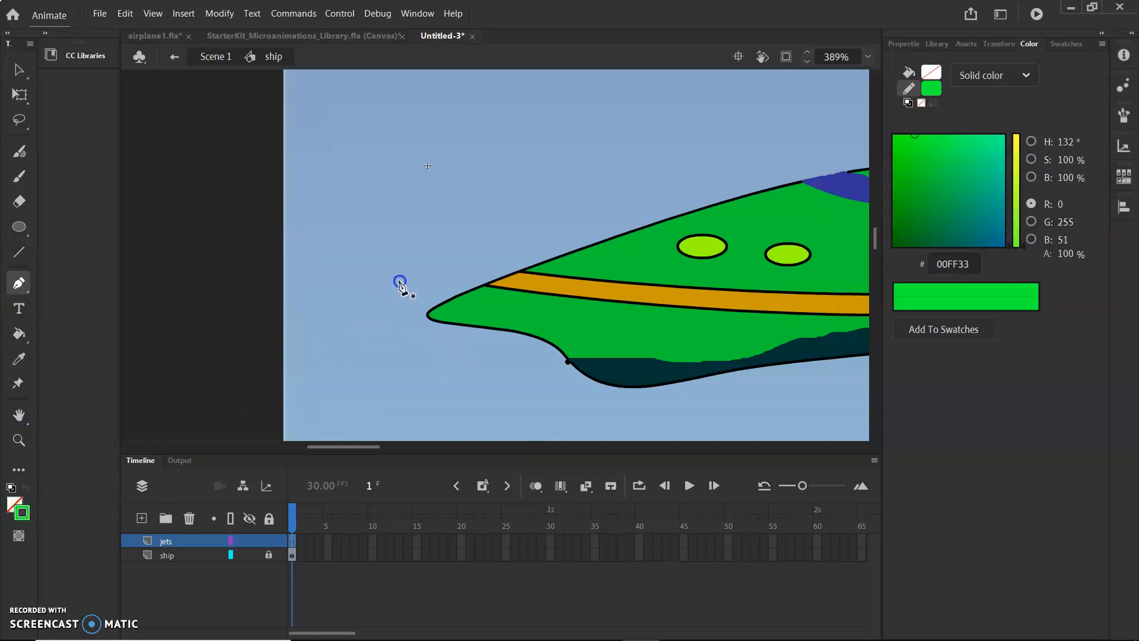
click(479, 271)
drag(481, 344, 656, 356)
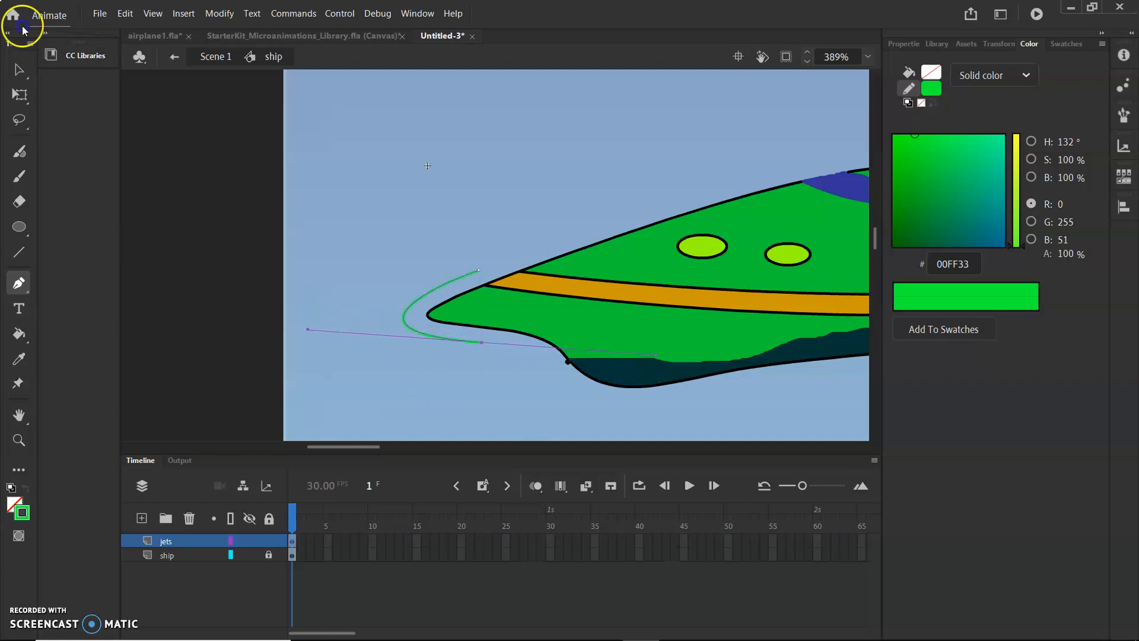
click(19, 70)
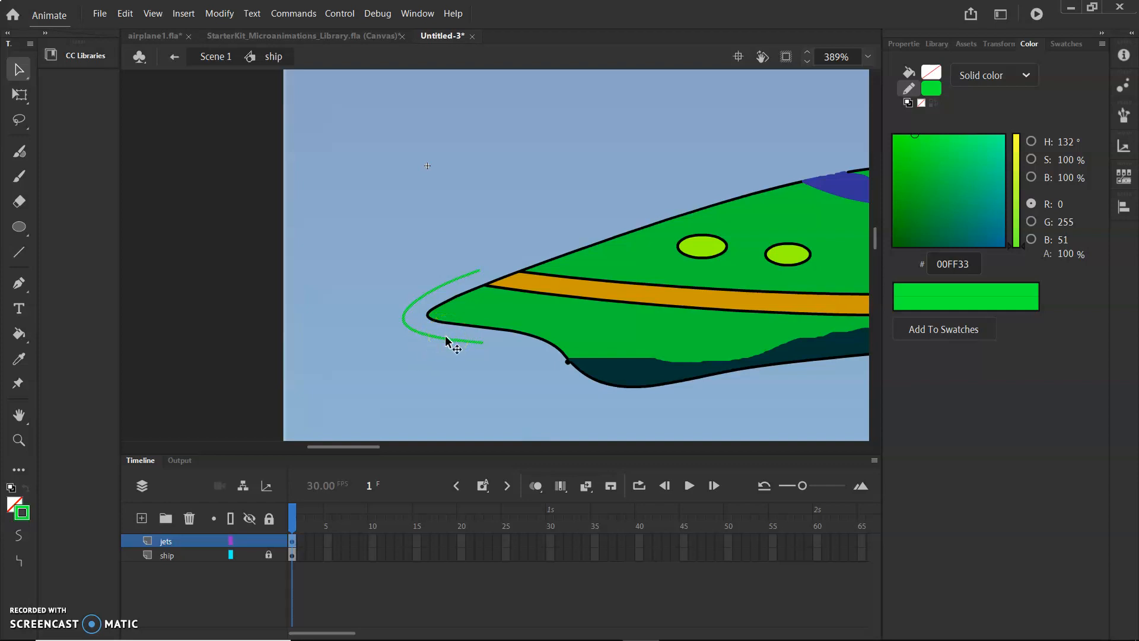
drag(442, 336, 461, 337)
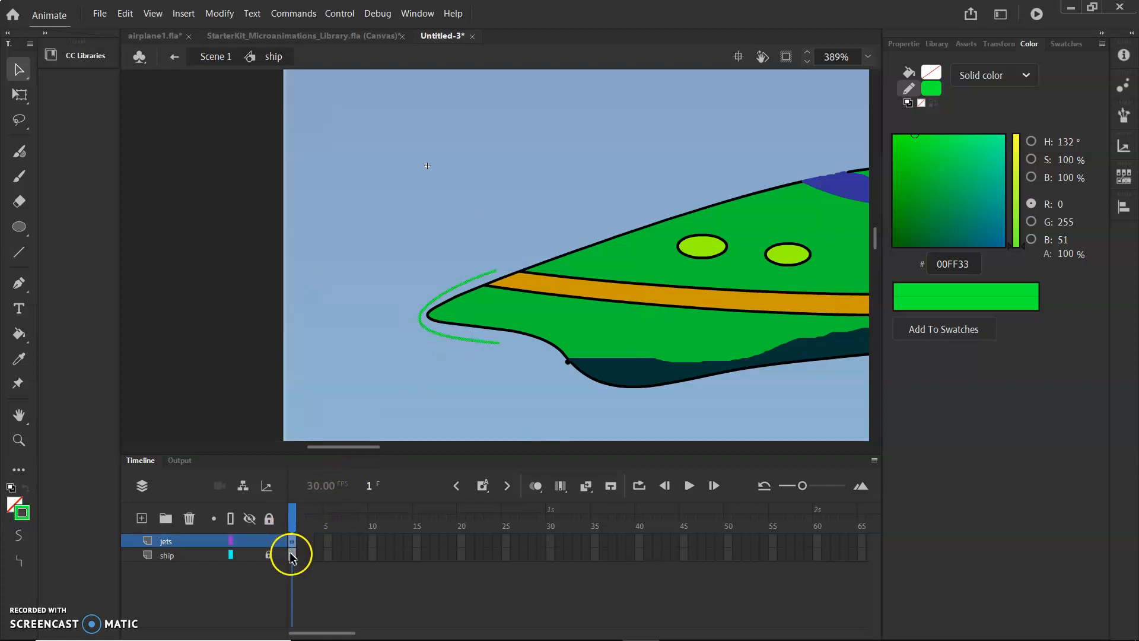
Extend the ship layer's frames out to frame 5.
click(328, 555)
click(330, 557)
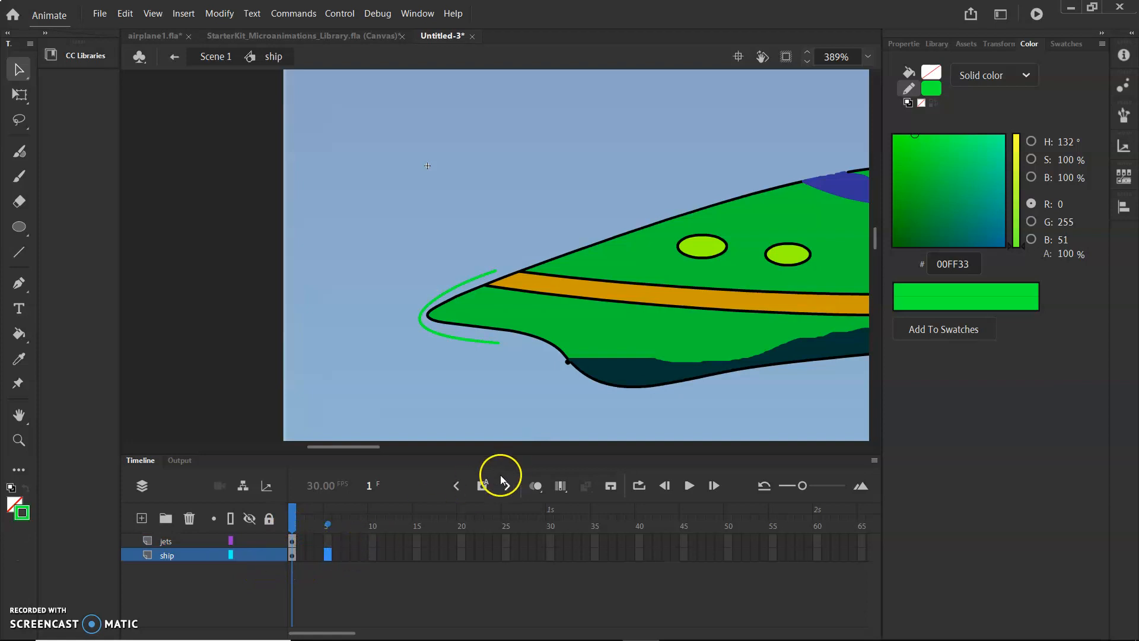
click(482, 485)
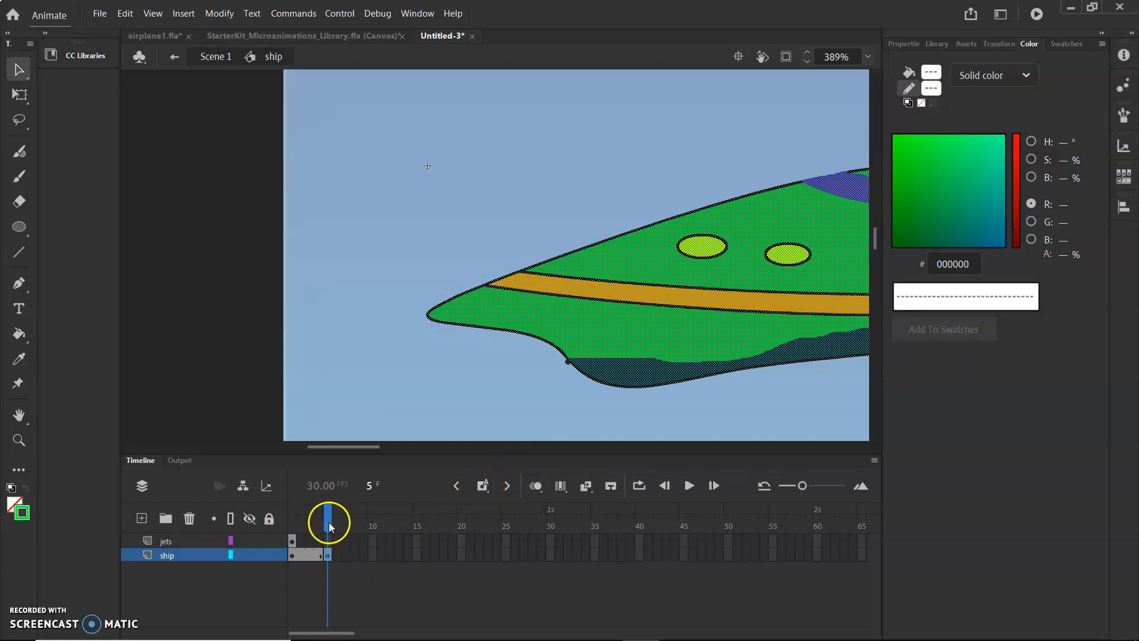
click(326, 540)
click(482, 485)
drag(309, 529, 301, 532)
click(338, 537)
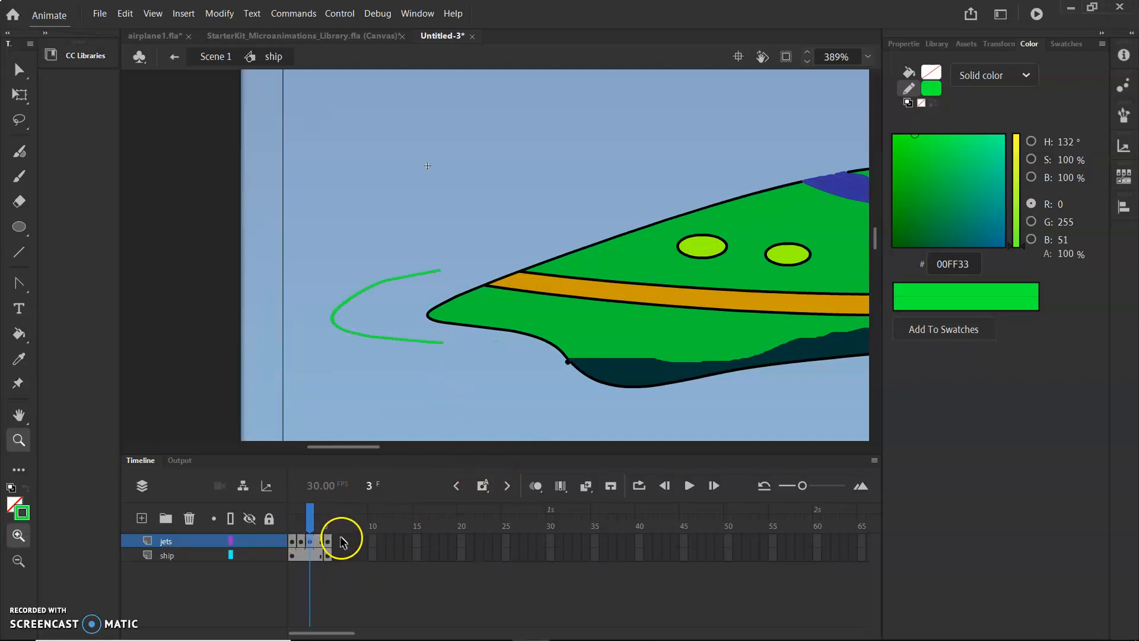
right_click(306, 543)
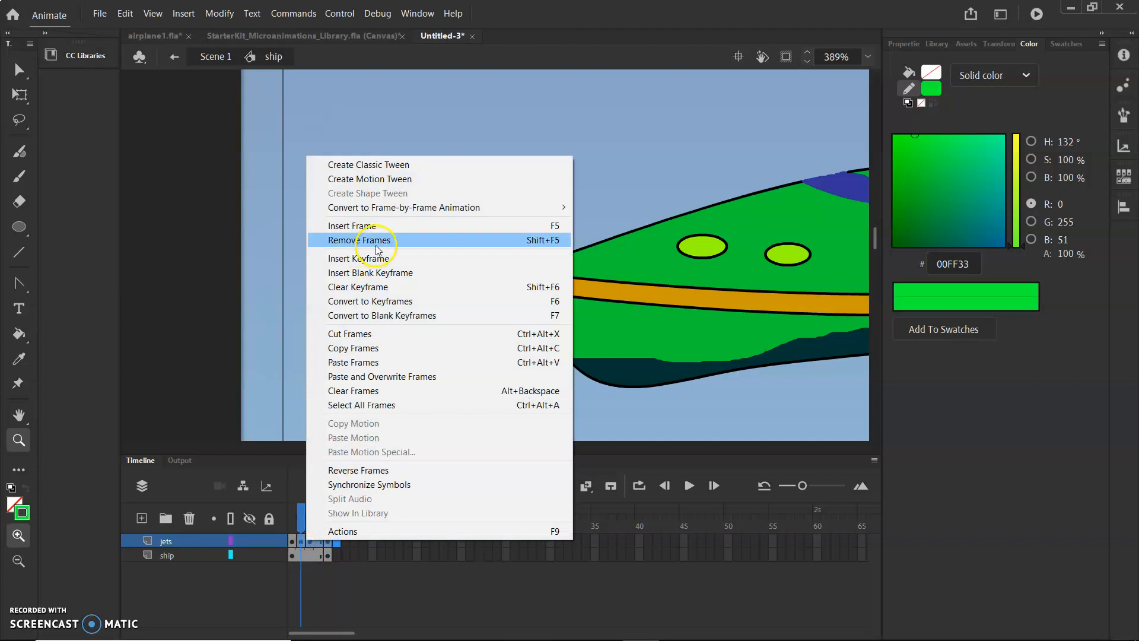
click(377, 241)
On frame 2 of the jets layer, draw a second, larger jet curve around the ship's nose with the Pen tool.
click(293, 540)
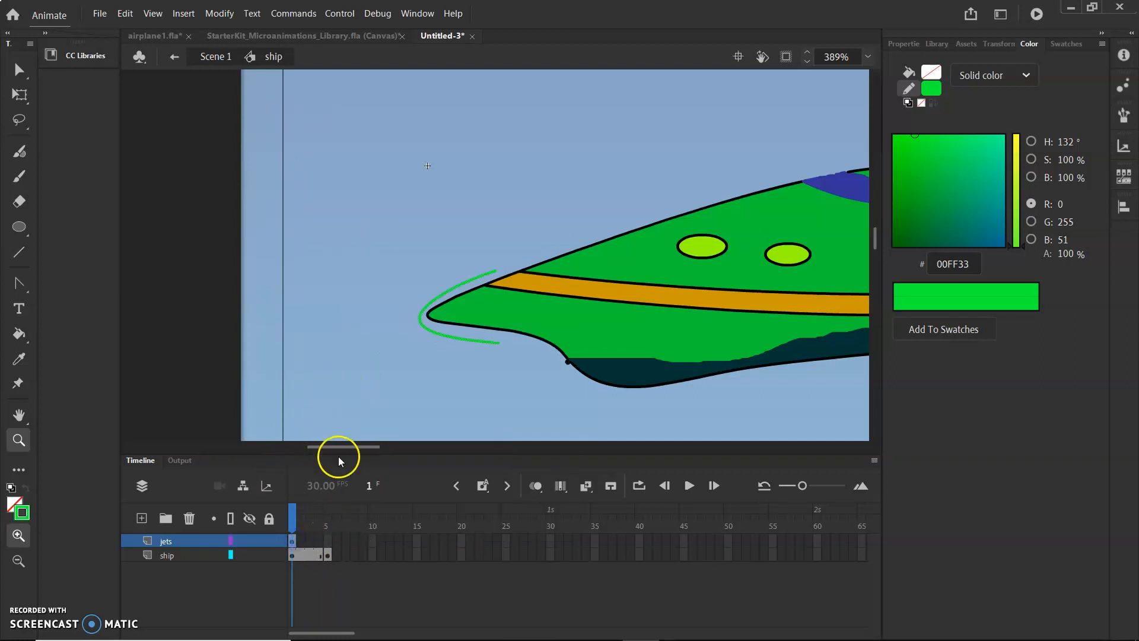
drag(297, 523, 301, 525)
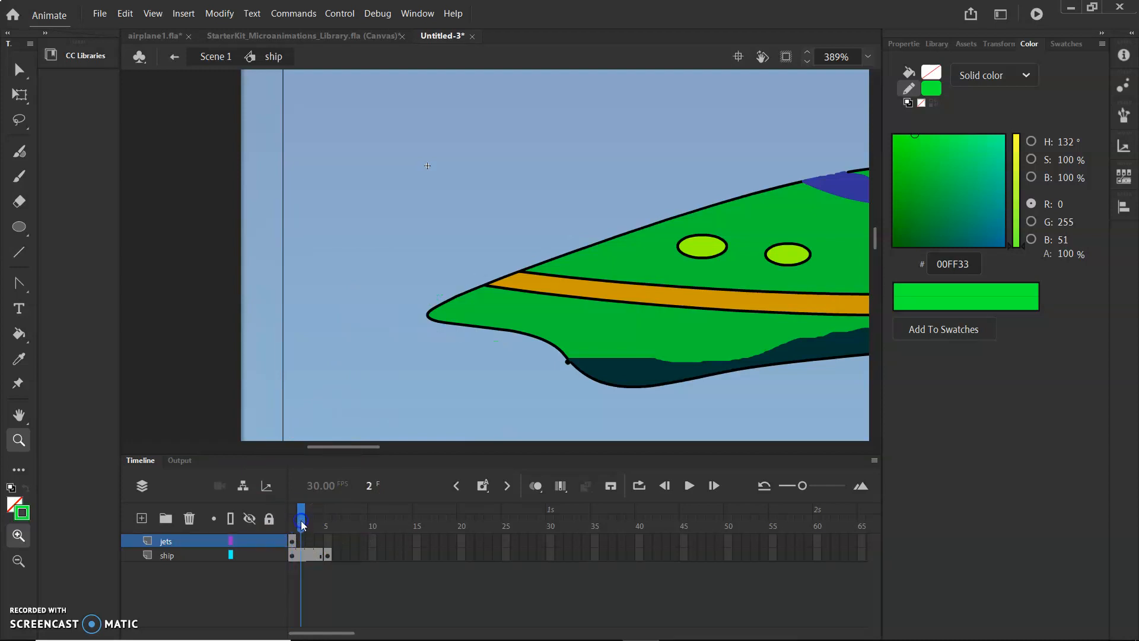
drag(19, 283, 45, 283)
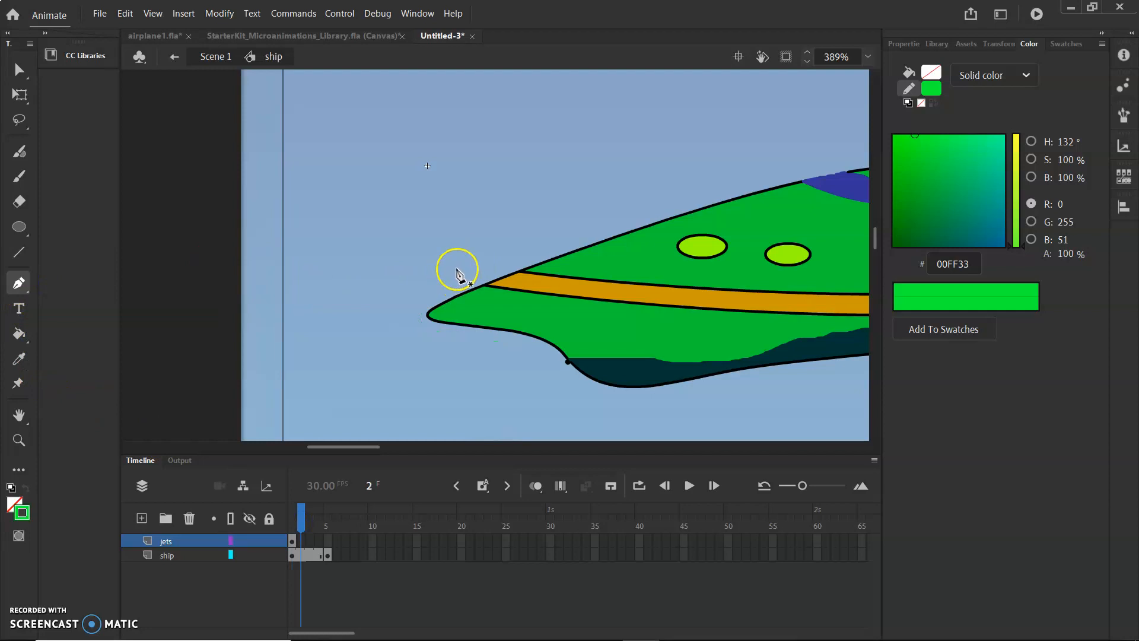
click(455, 268)
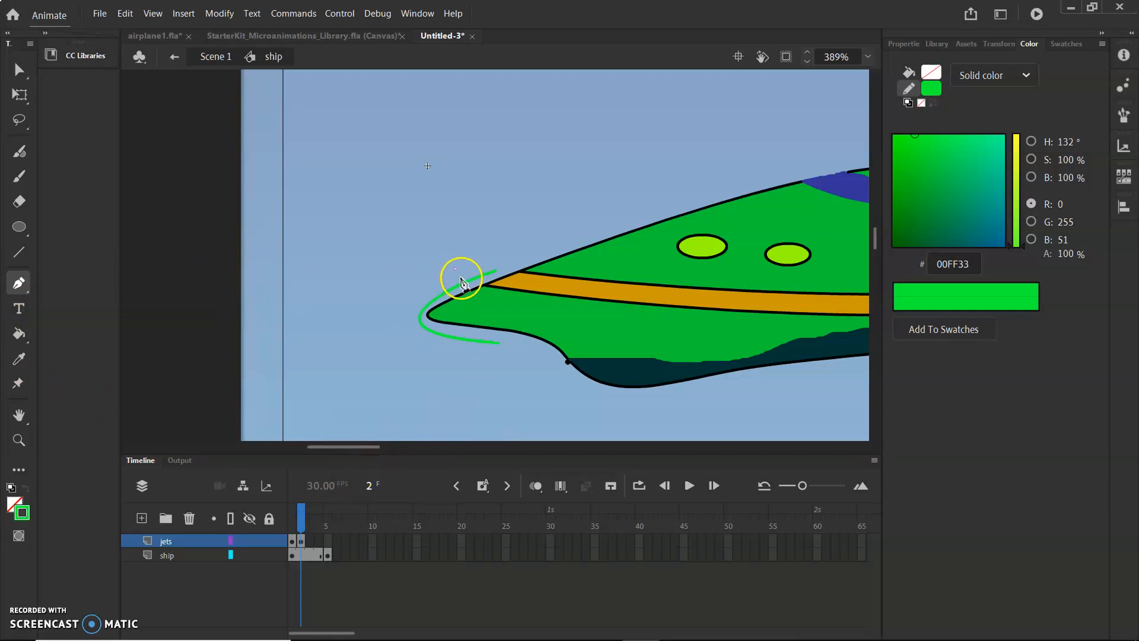
drag(473, 363, 645, 403)
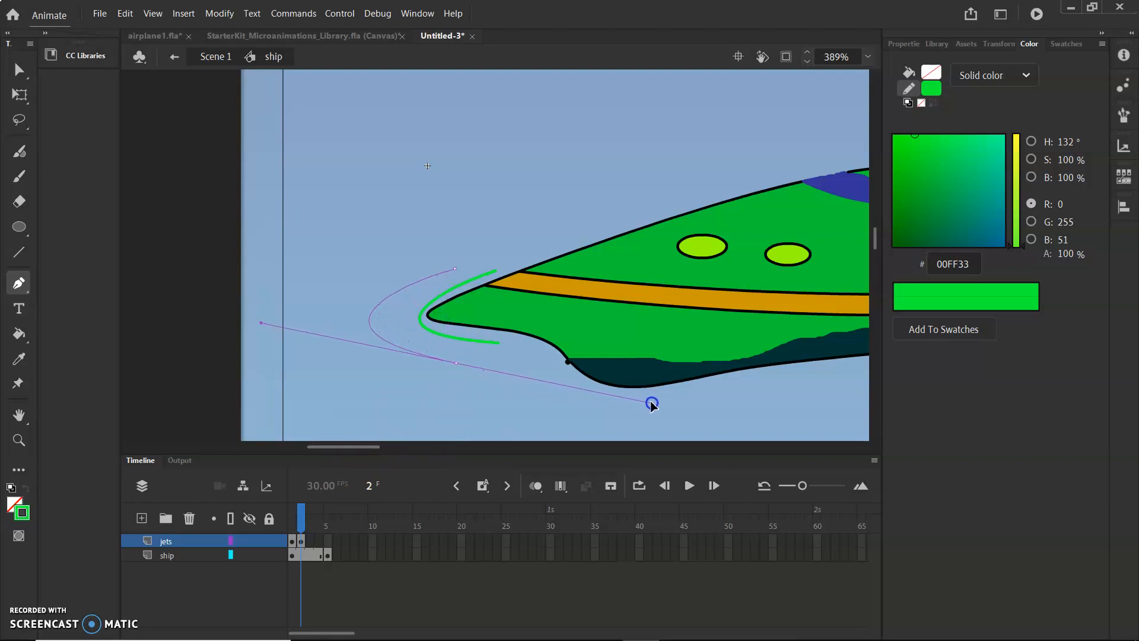
On frame 3, draw a third, larger jet curve outside the previous two with the Pen tool.
mouse_move(303, 521)
mouse_down()
mouse_move(314, 524)
mouse_move(292, 522)
mouse_move(311, 523)
mouse_up()
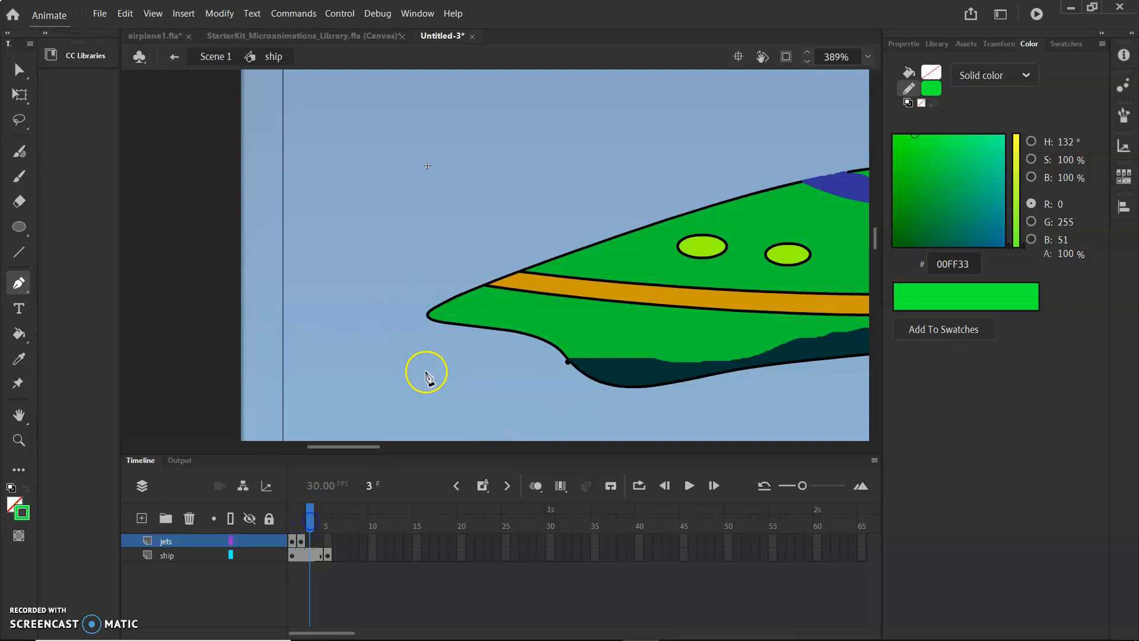
click(455, 270)
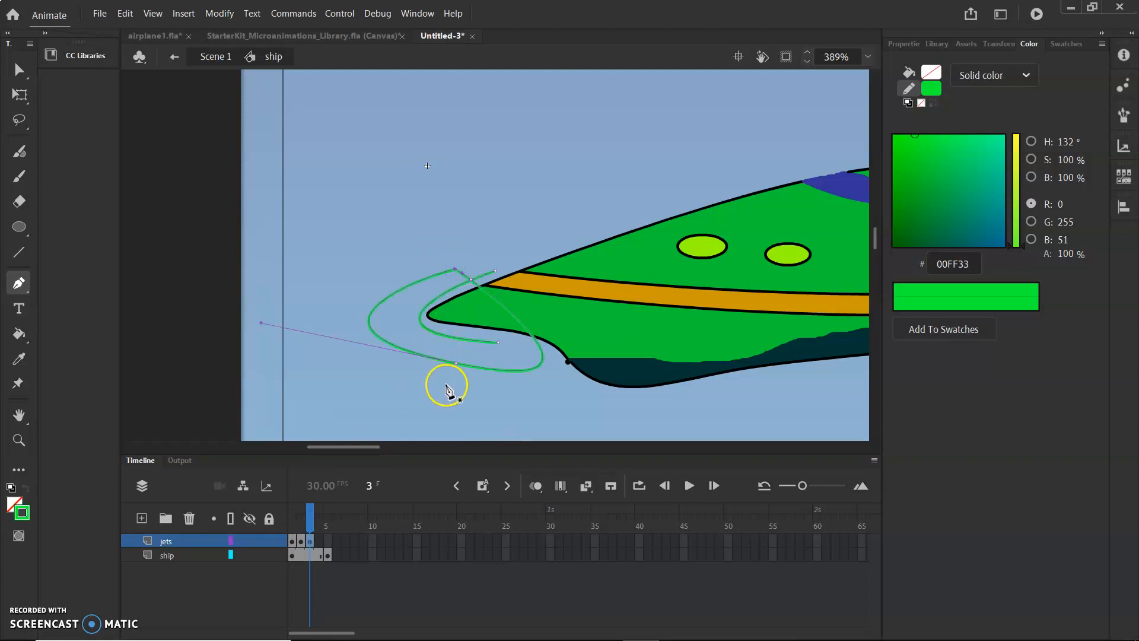
key(ctrl+a)
key(Delete)
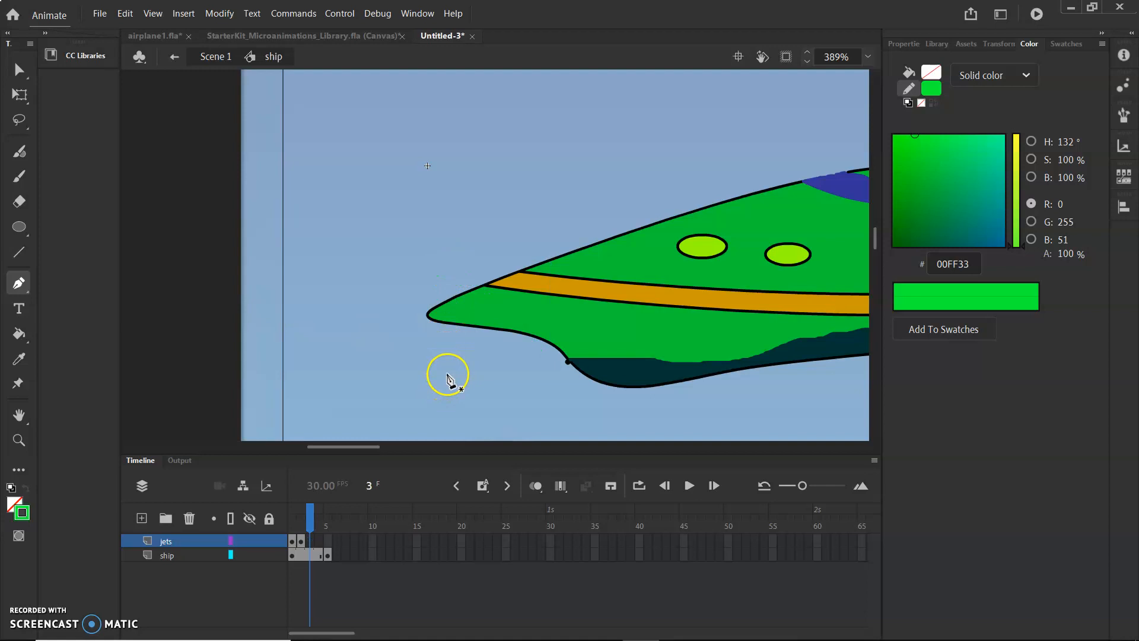
key(ctrl+z)
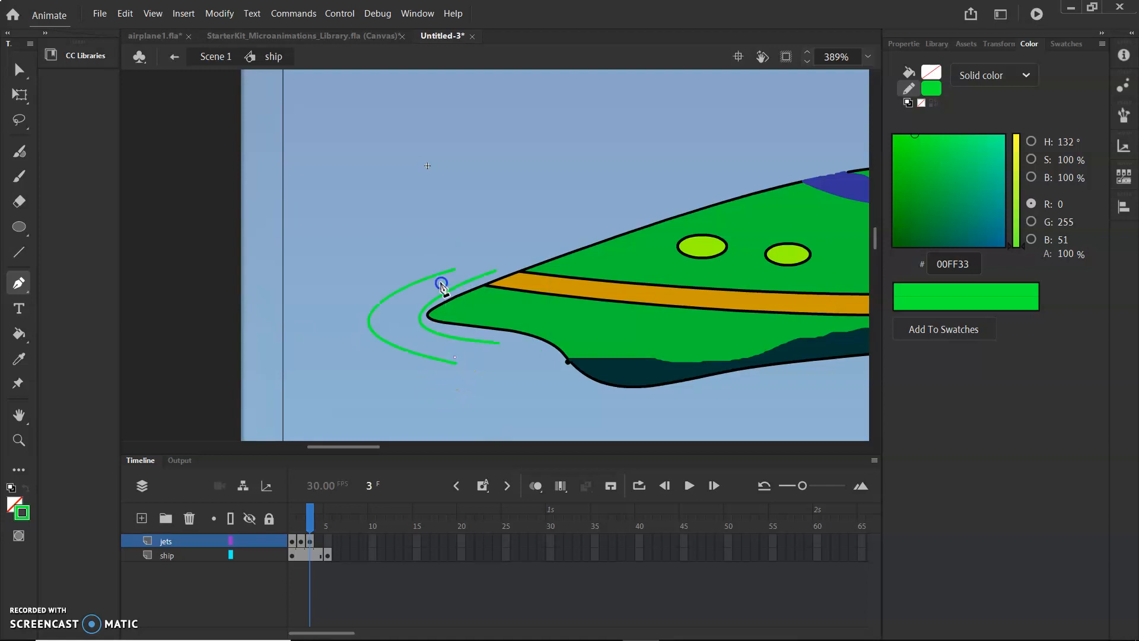
drag(451, 268, 724, 211)
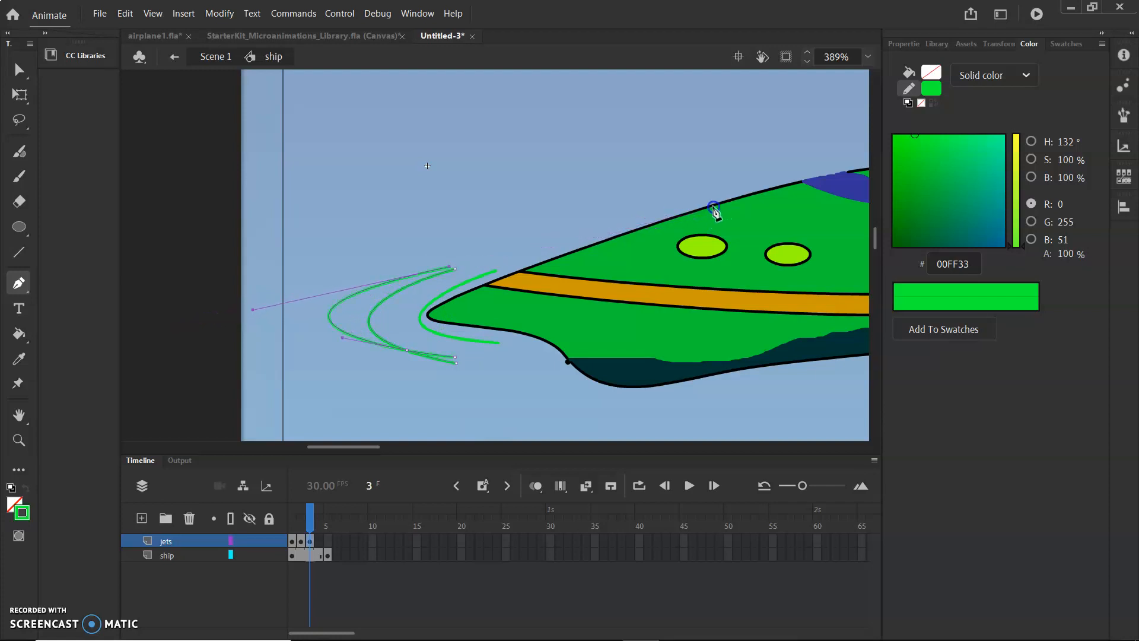
ctrl+click(505, 298)
Add a keyframe at frame 4 of the jets layer and draw a fourth jet curve around the others.
drag(310, 521, 318, 524)
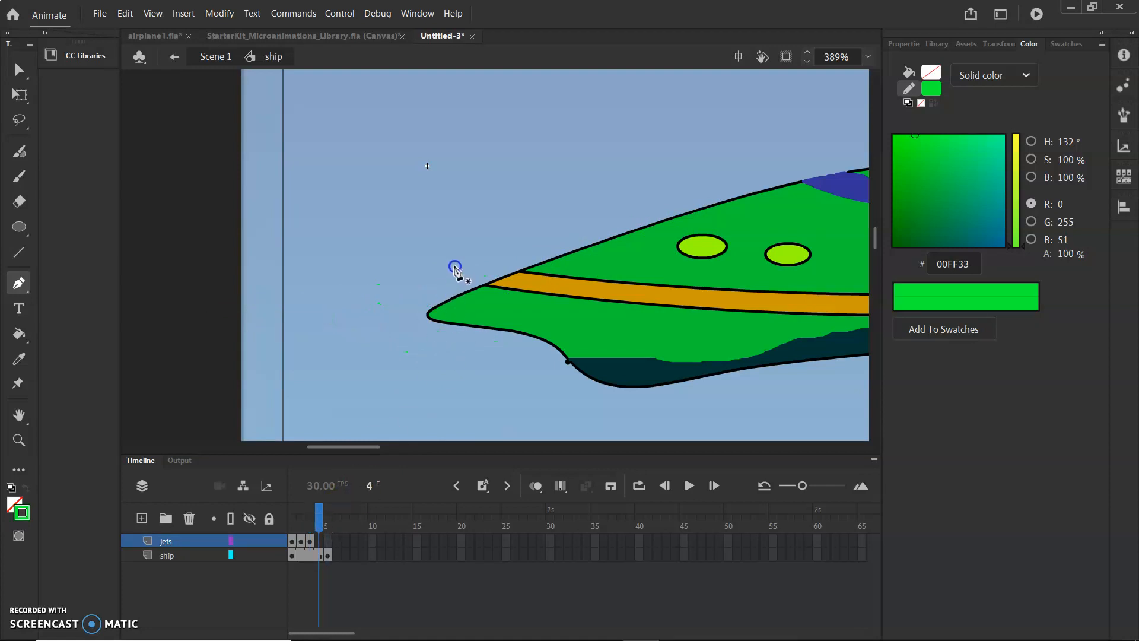
key(F6)
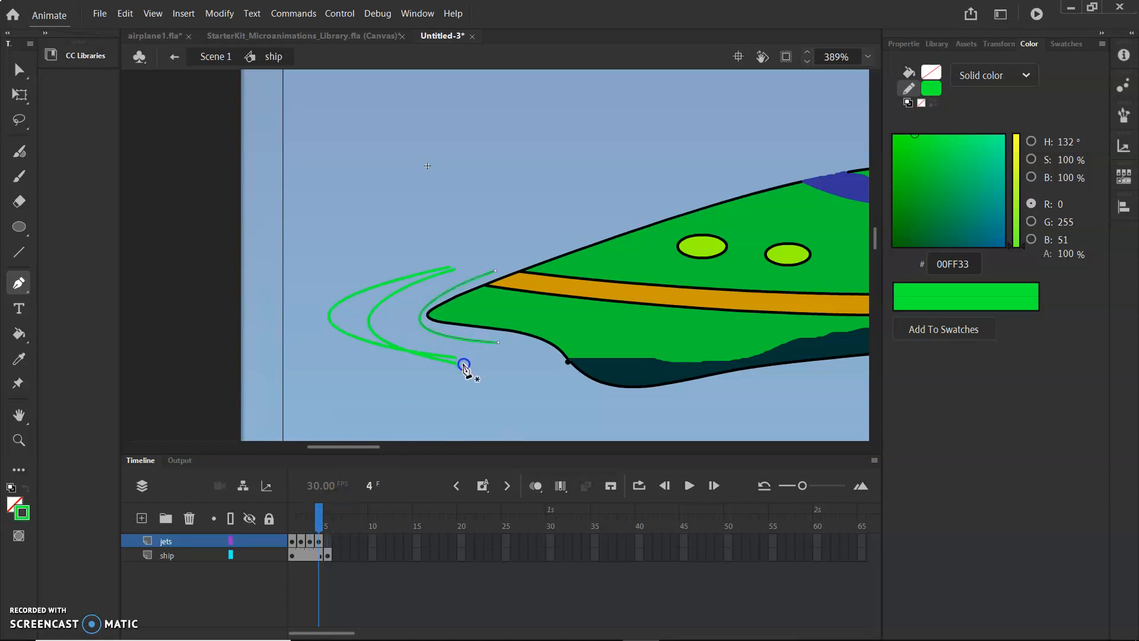
drag(490, 378, 515, 385)
key(ctrl+z)
key(ctrl+z)
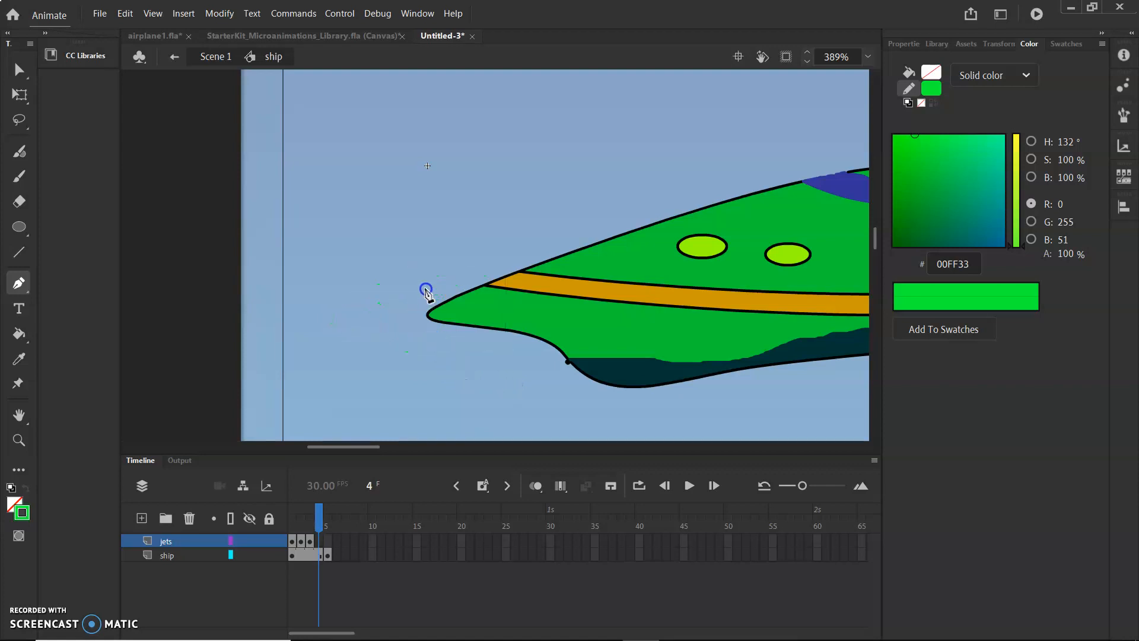
key(ctrl+y)
key(Escape)
key(ctrl+z)
key(ctrl+z)
mouse_move(467, 378)
mouse_down()
mouse_move(468, 255)
mouse_move(572, 242)
mouse_move(771, 178)
mouse_move(838, 194)
mouse_move(852, 185)
mouse_up()
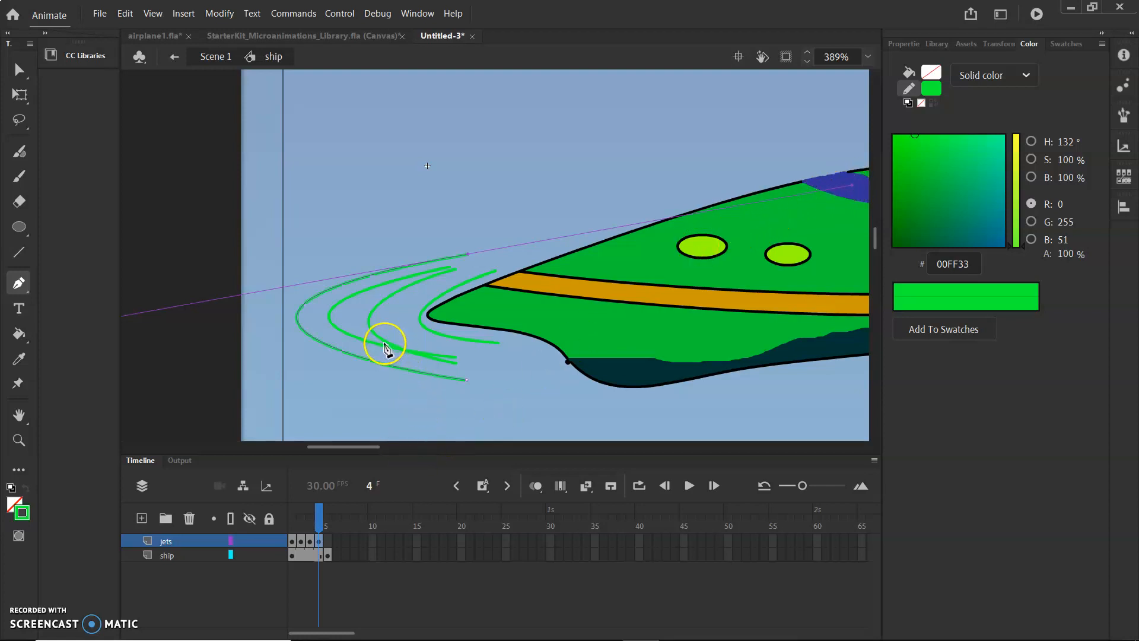
key(Escape)
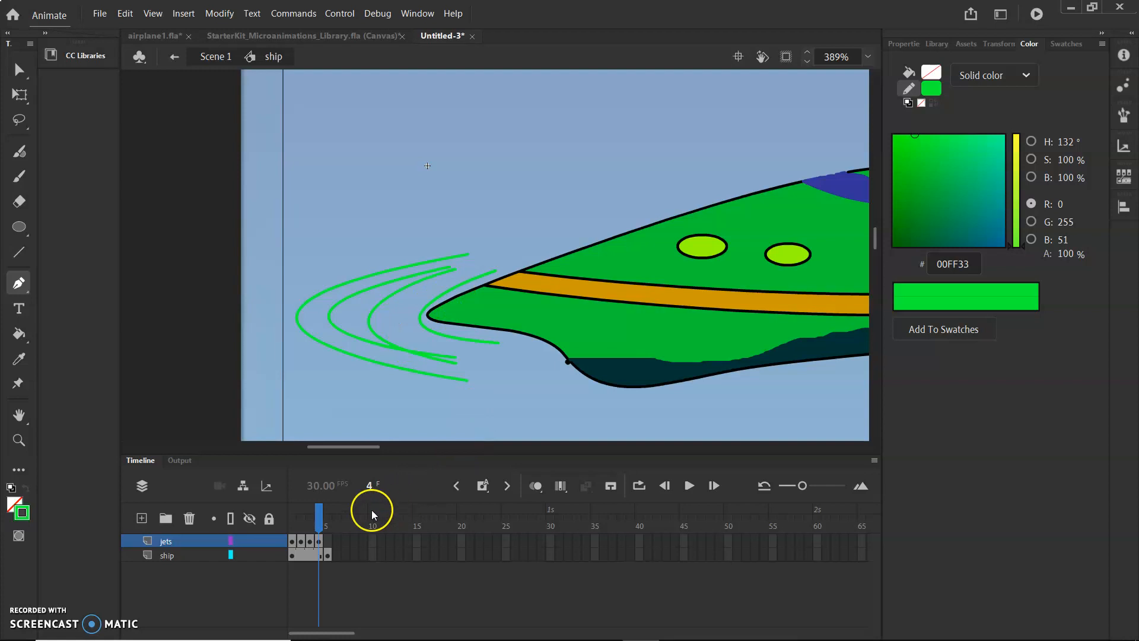
click(328, 541)
drag(449, 237, 504, 231)
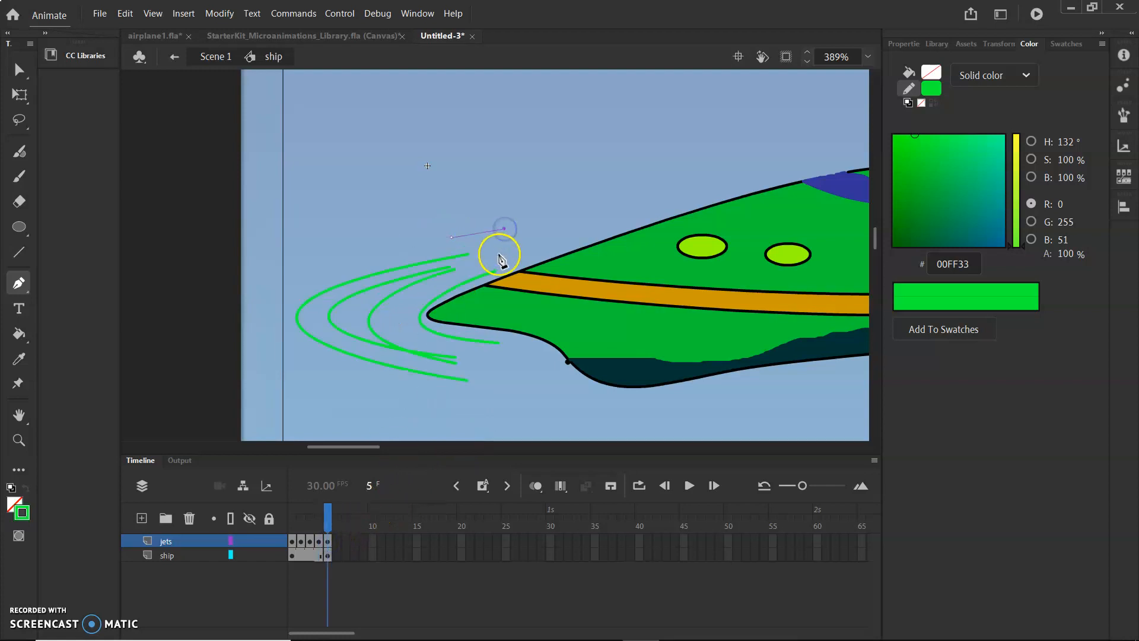
key(ctrl+z)
click(460, 224)
key(ctrl+z)
key(ctrl+z)
key(comma)
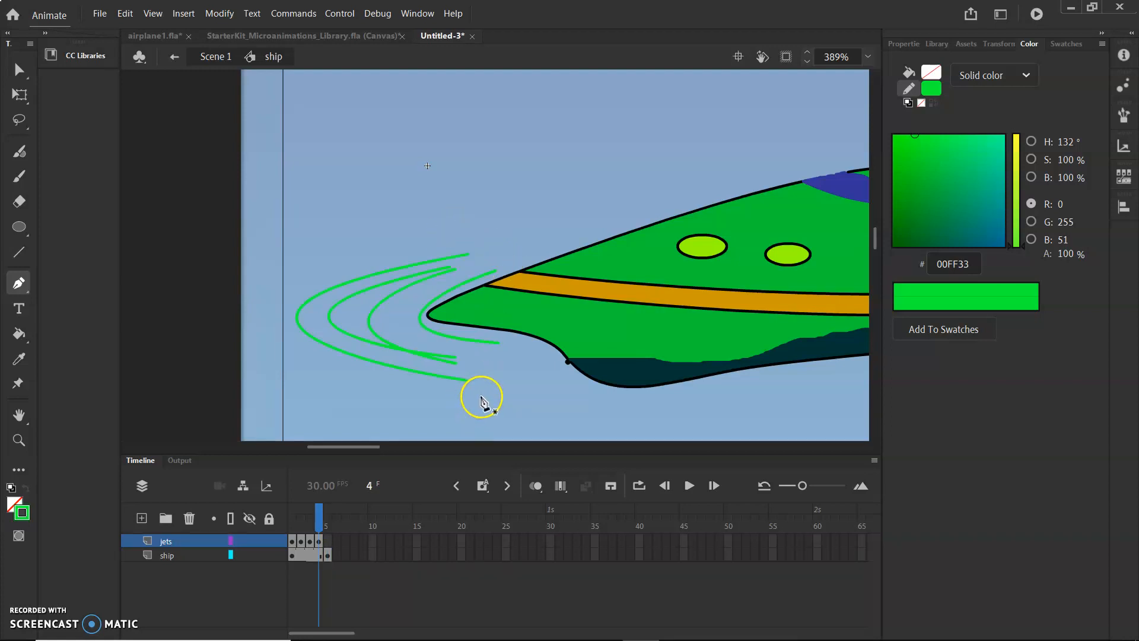
On frame 4, draw a fifth, outermost jet curve with the Pen tool.
click(454, 231)
drag(464, 397, 934, 461)
click(261, 398)
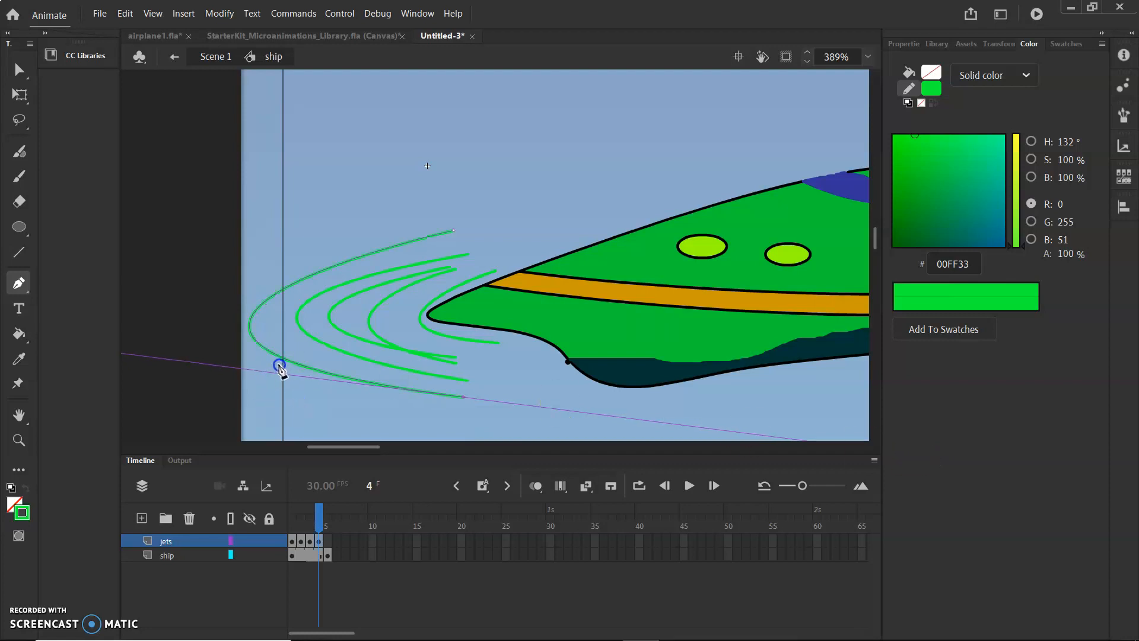
click(274, 376)
With the Selection tool, paste the jet curves in place onto frame 5 of the jets layer.
drag(19, 70, 55, 74)
click(277, 242)
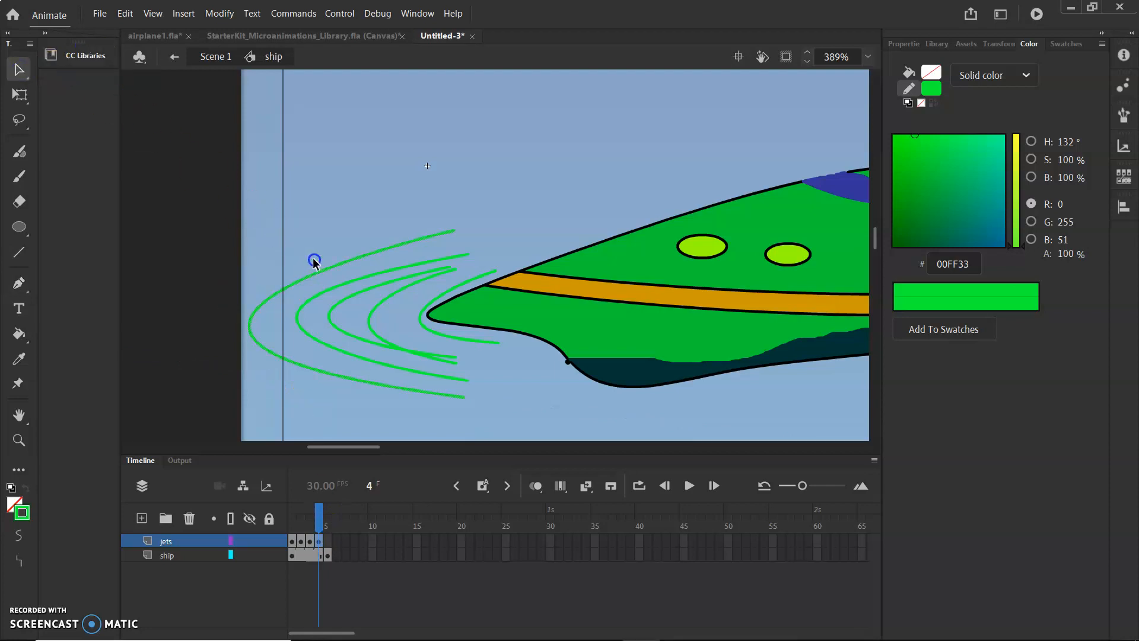
click(327, 542)
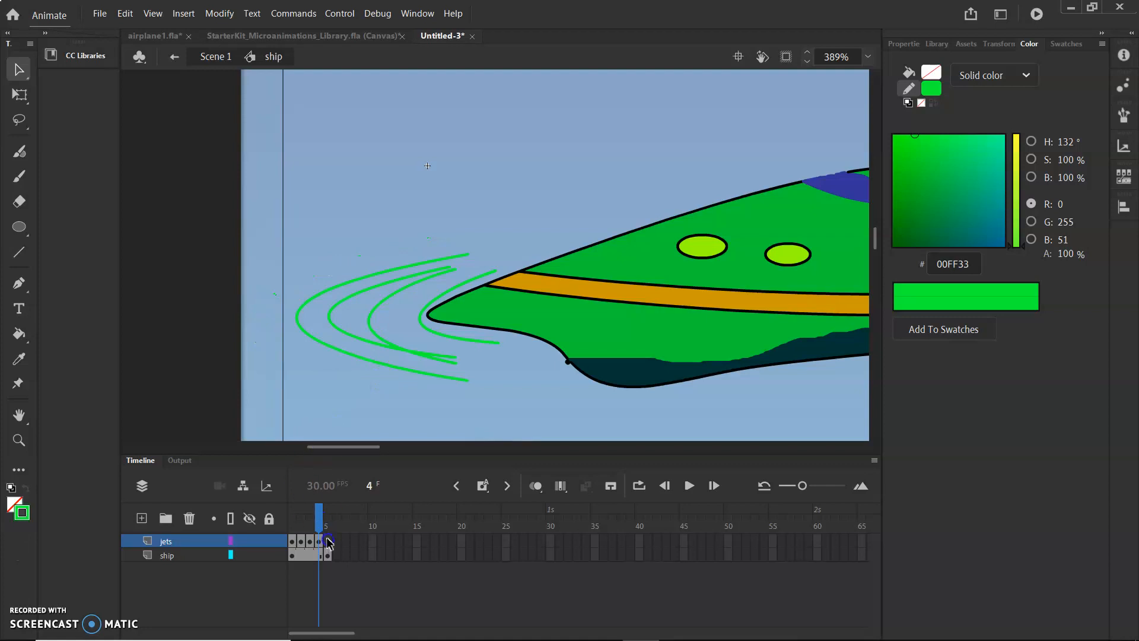
key(ctrl+shift+v)
mouse_move(470, 246)
mouse_down()
mouse_move(484, 218)
mouse_move(323, 263)
mouse_move(336, 262)
mouse_up()
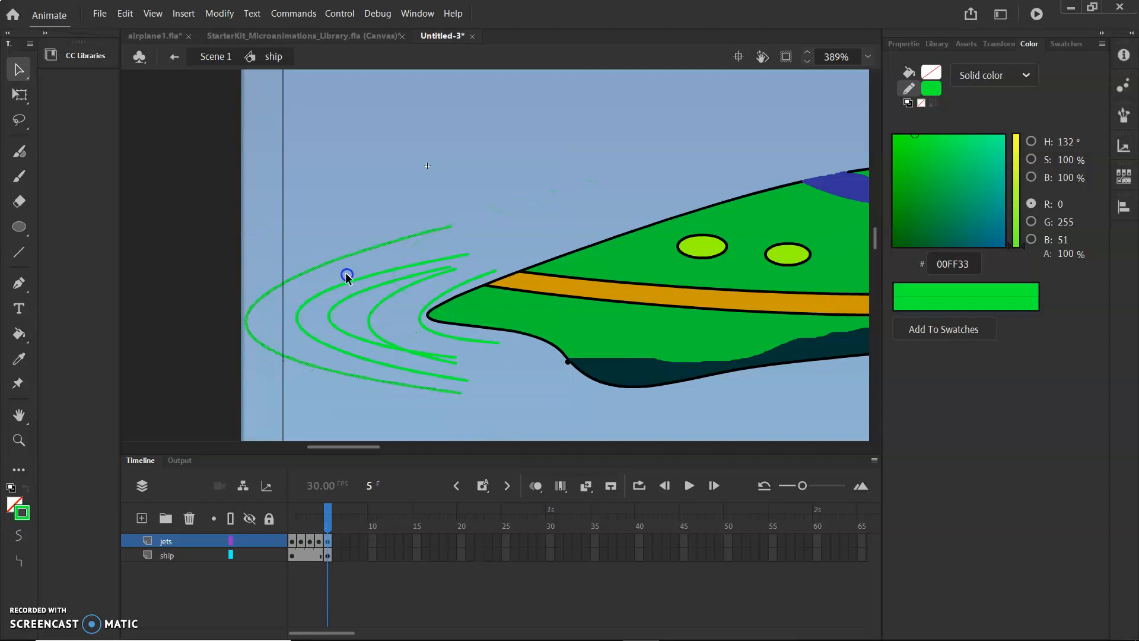
On frames 2 and 3, delete the inner jet curves so each frame keeps a single curve.
drag(327, 521, 301, 528)
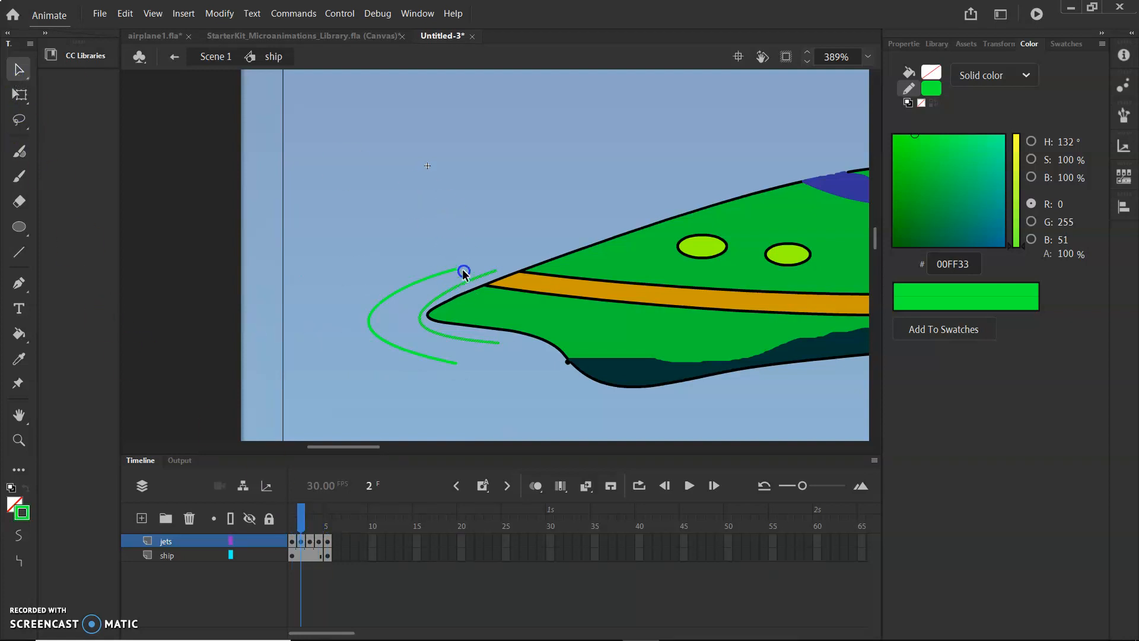
drag(304, 514, 308, 516)
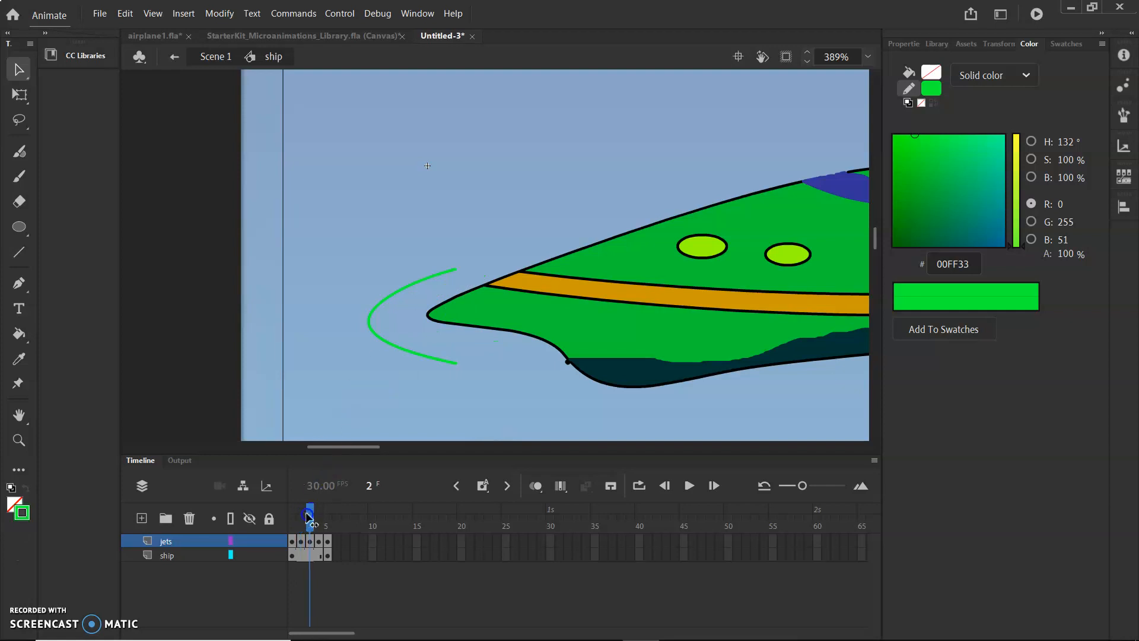
click(449, 293)
key(Delete)
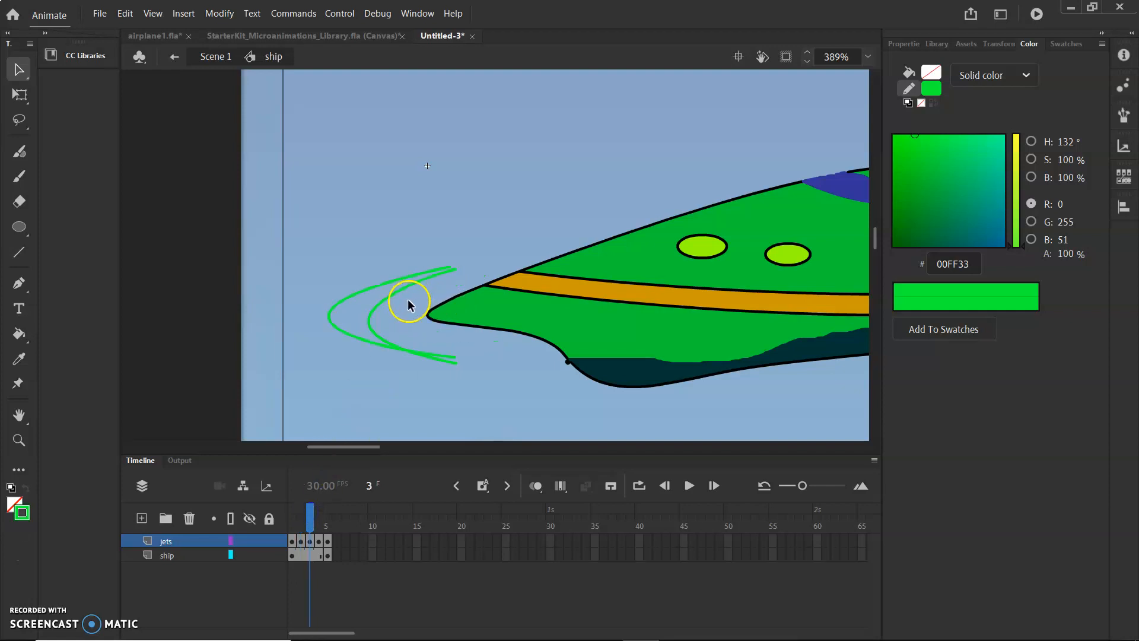
double_click(393, 294)
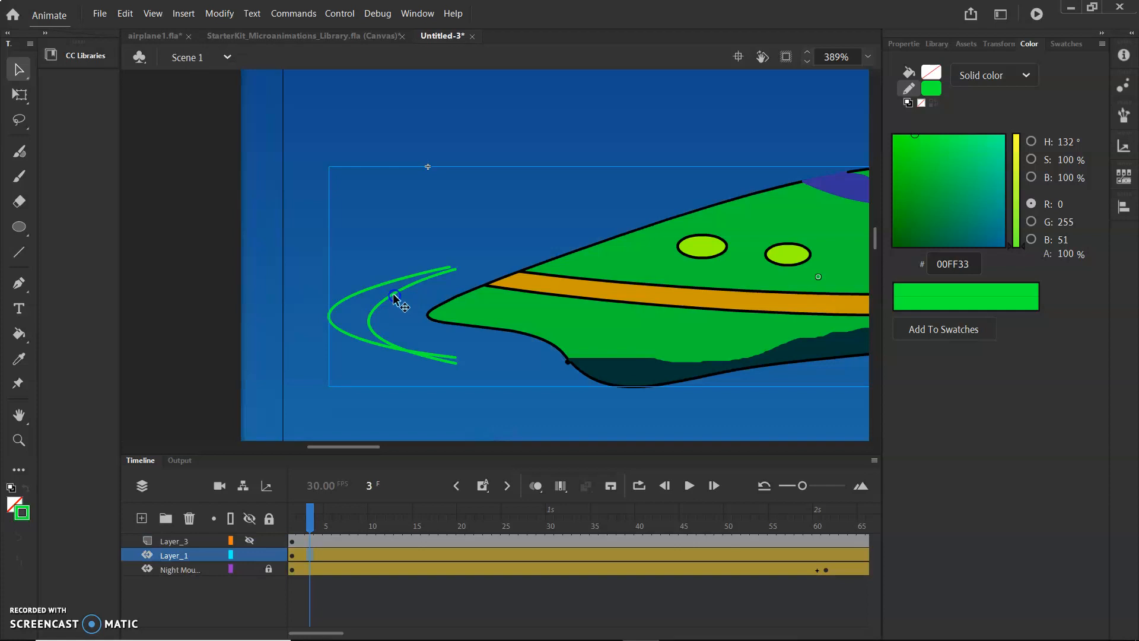
double_click(394, 296)
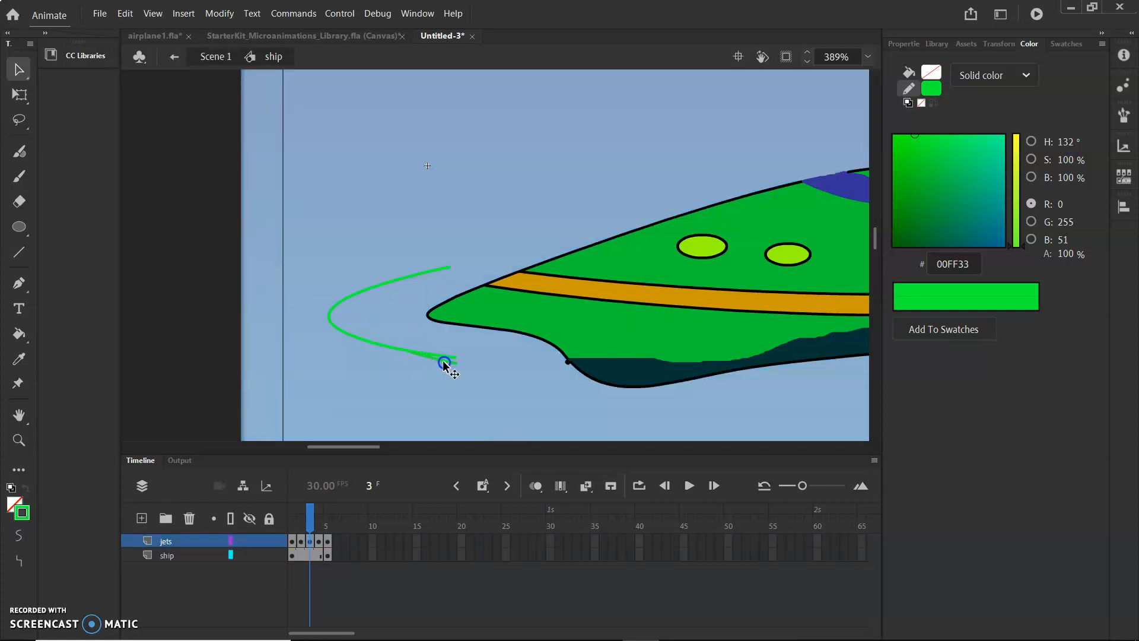
On frame 4, select and delete two of the inner jet curves.
drag(310, 522, 319, 523)
key(Delete)
click(384, 300)
key(Delete)
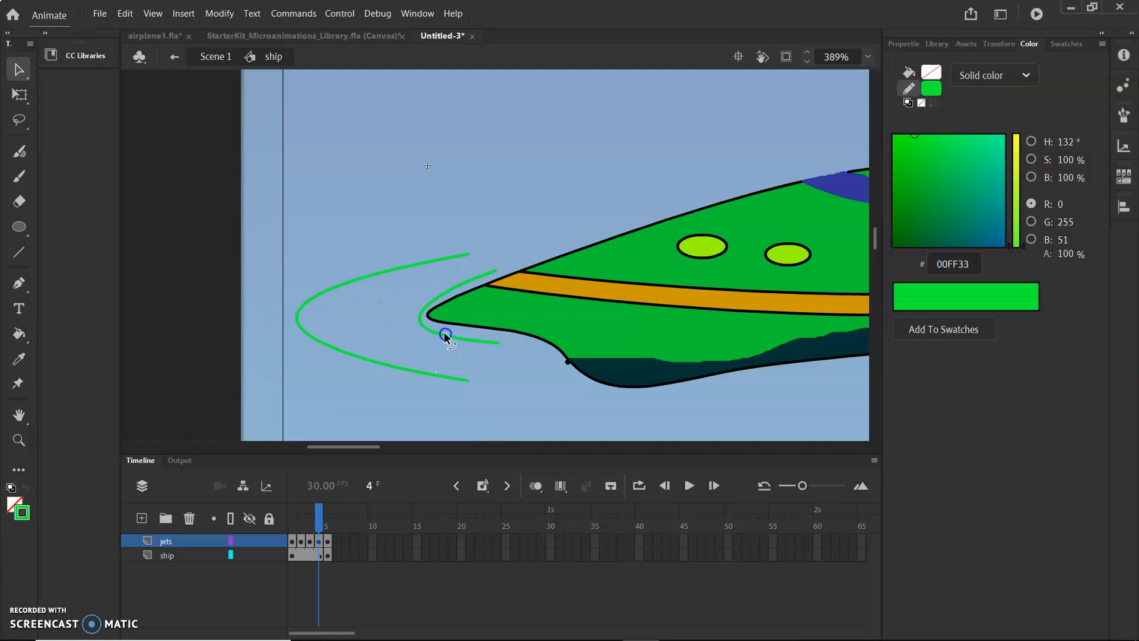
On frame 5, delete the inner jet curves, keeping only the outermost one.
click(328, 540)
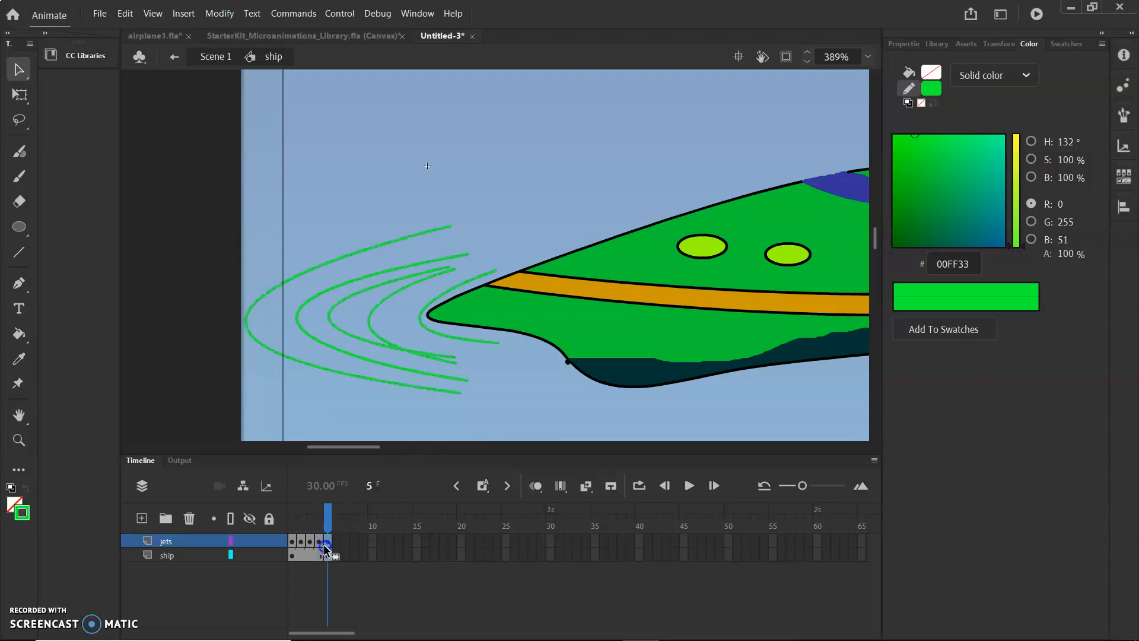
click(325, 292)
key(Delete)
click(346, 300)
key(Delete)
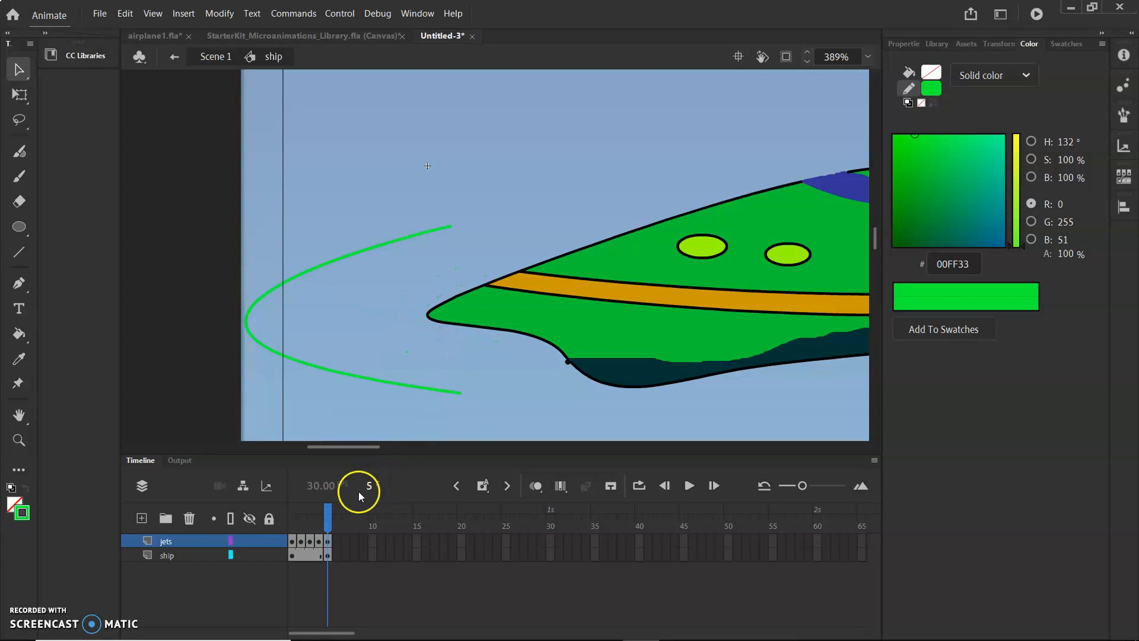
Return to the main scene, zoom out, and play the animation from frame 1 to preview the flickering jets.
click(688, 485)
click(635, 486)
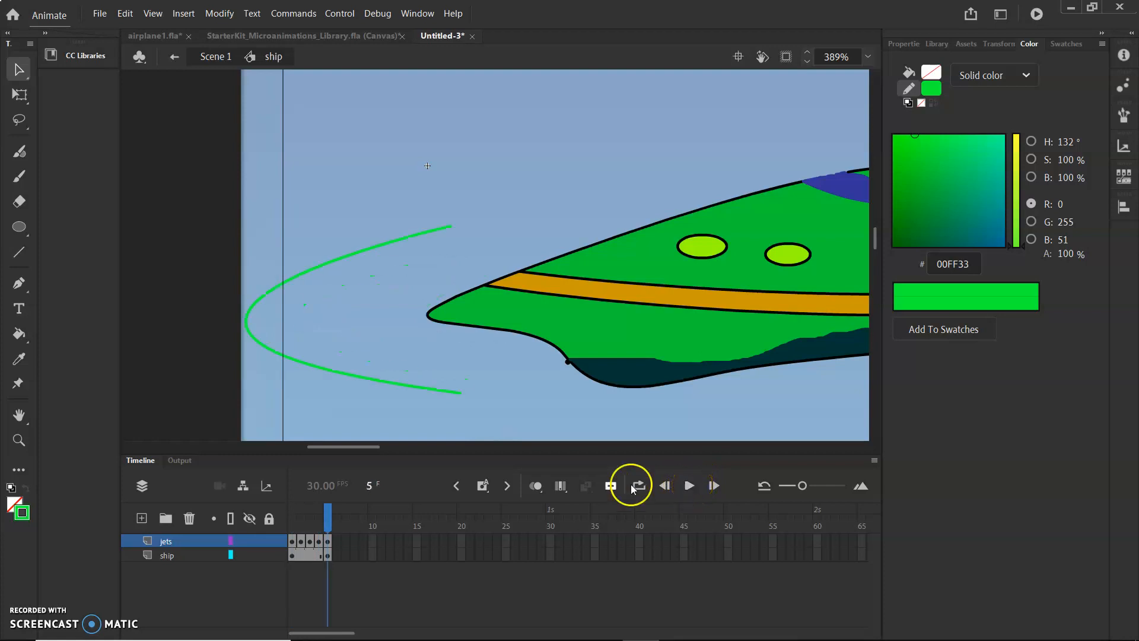
double_click(159, 317)
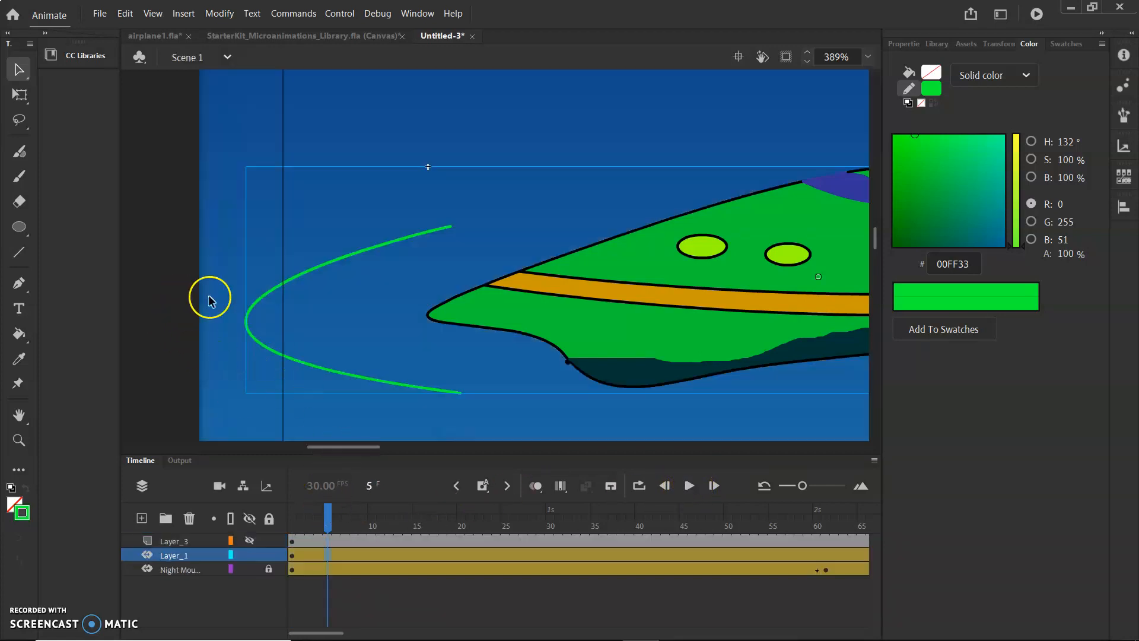
scroll(695, 169, down, 5)
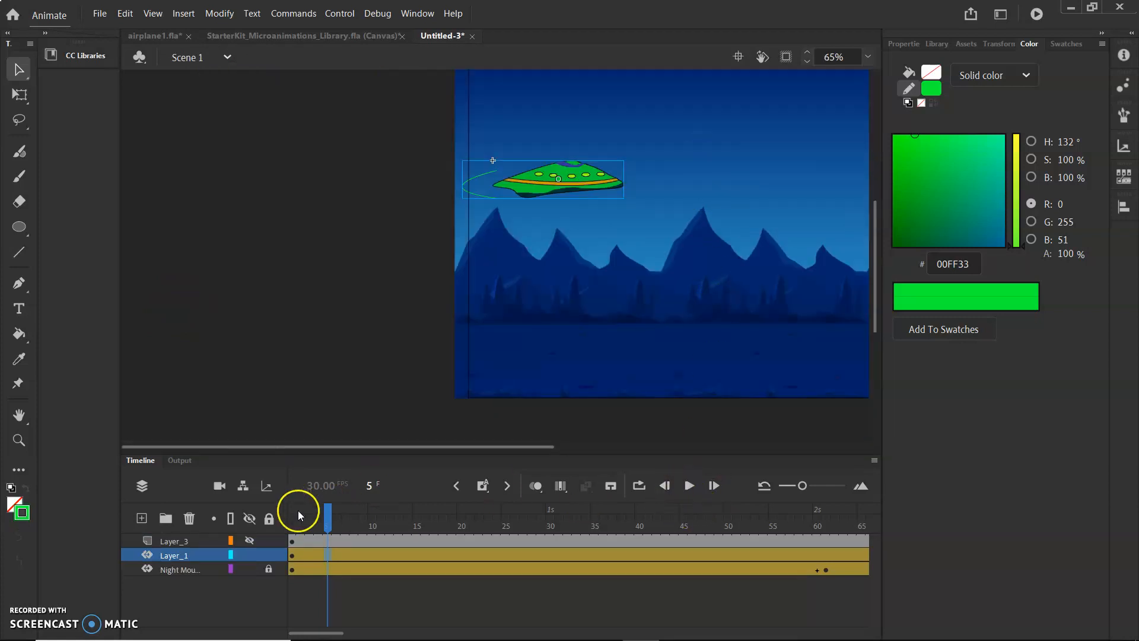
drag(326, 518, 292, 523)
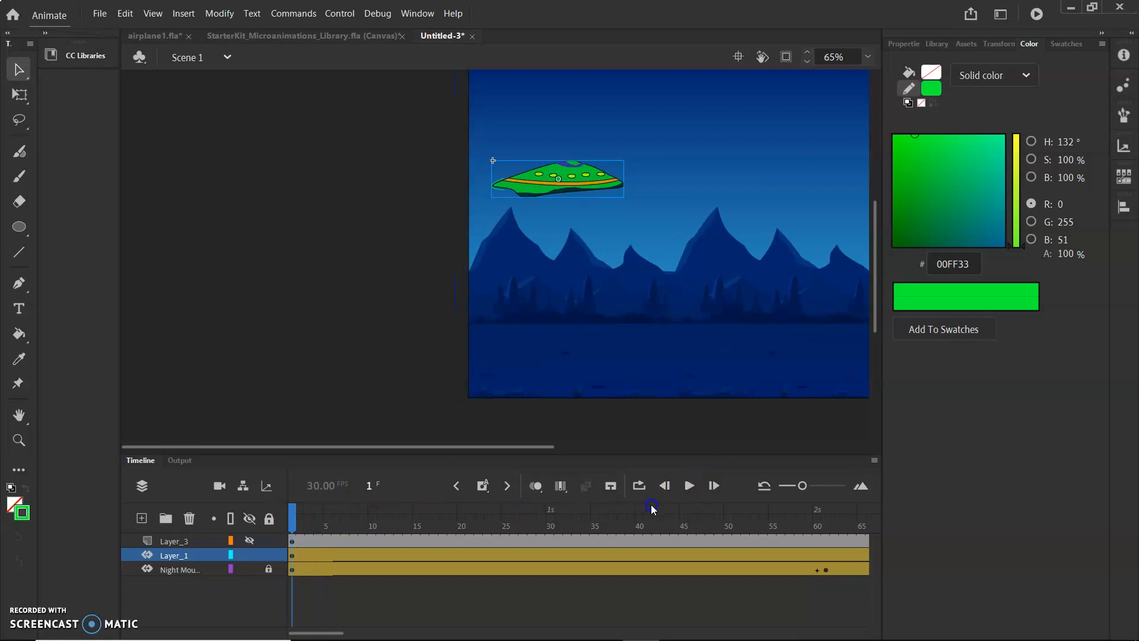
click(689, 487)
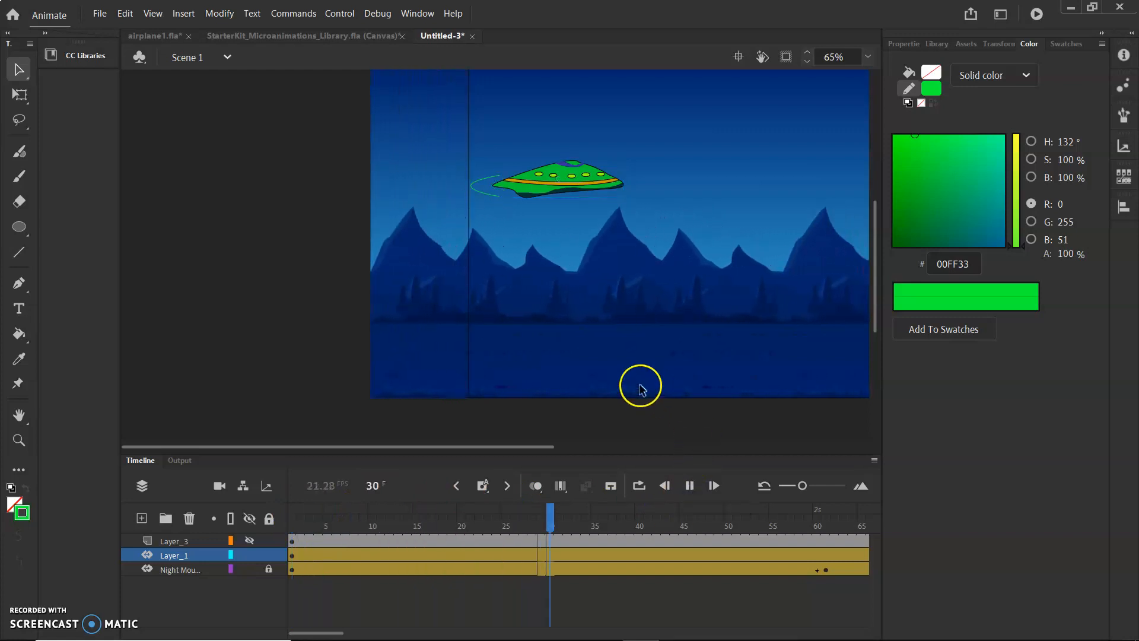
drag(514, 446, 597, 463)
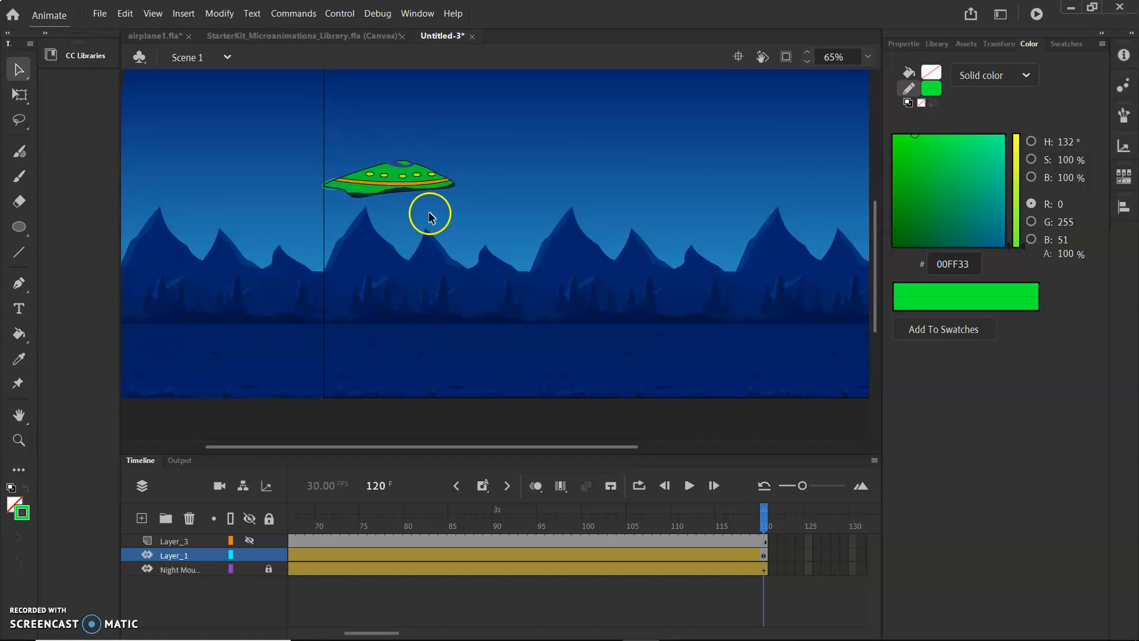
scroll(432, 223, up, 3)
scroll(422, 221, down, 3)
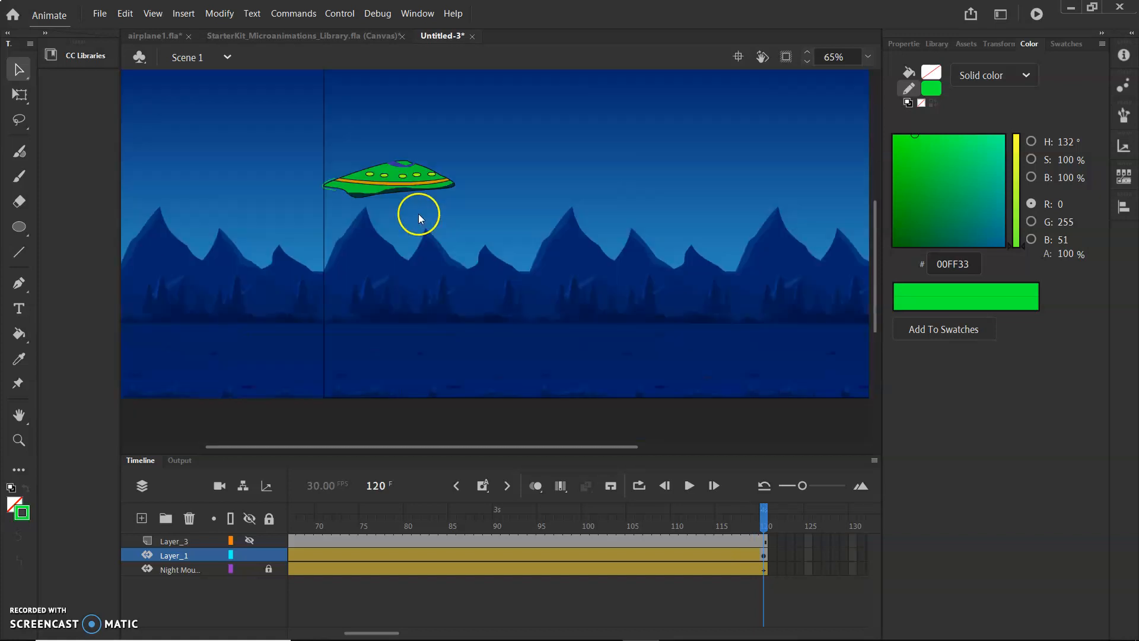
At frame 5, raise the spaceship higher on the stage and rotate it to -12°.
click(411, 185)
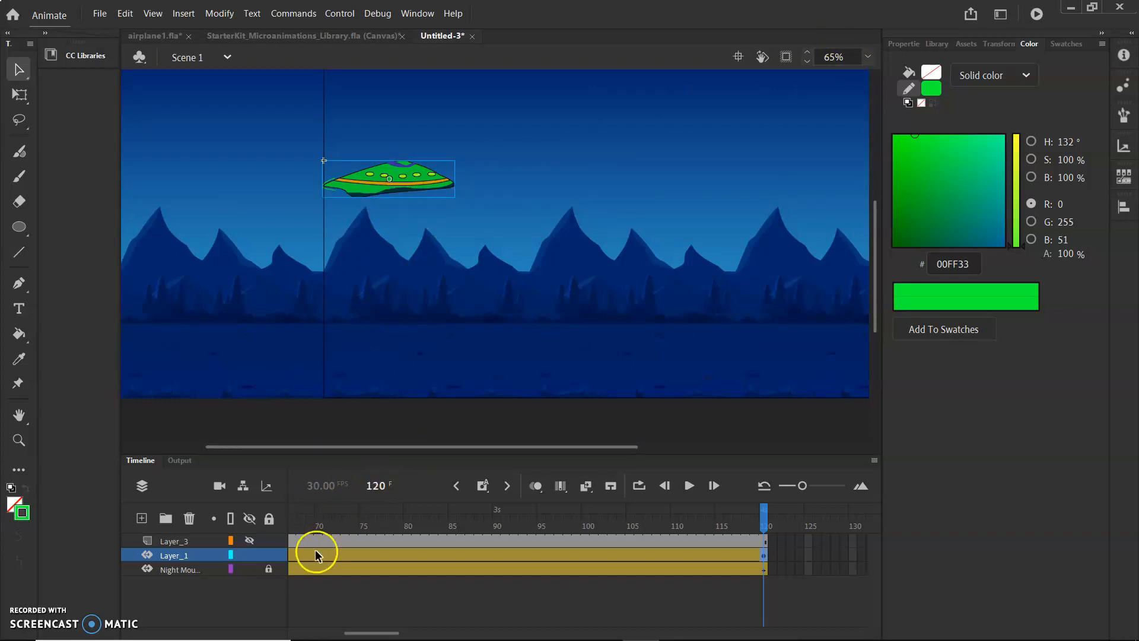
drag(763, 522, 115, 521)
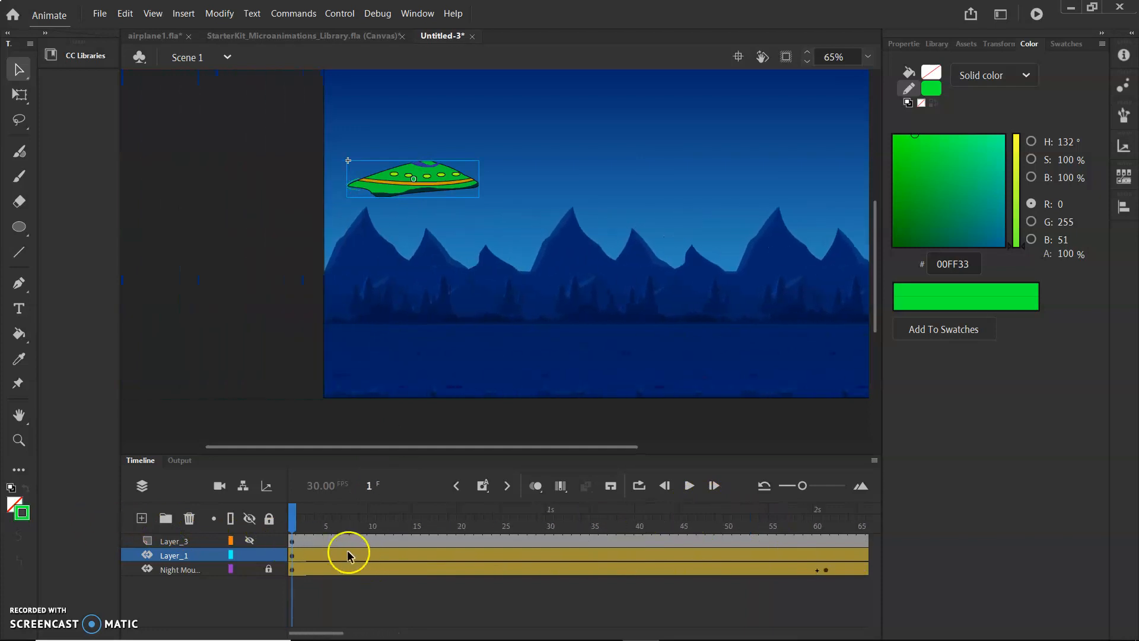
click(325, 542)
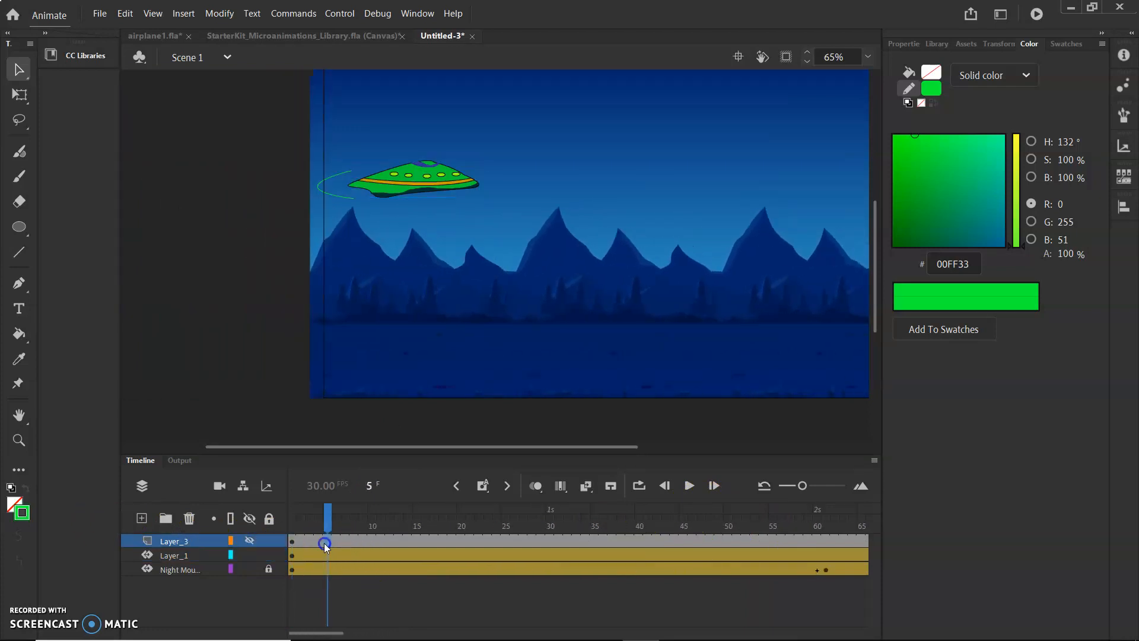
right_click(430, 172)
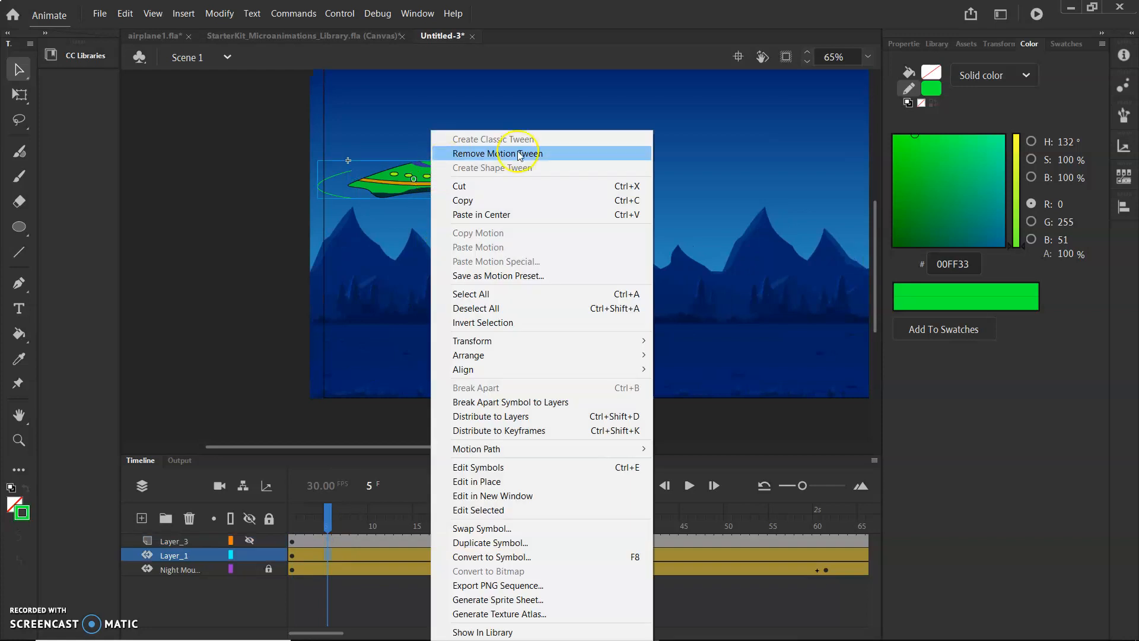
click(416, 171)
drag(429, 179, 434, 117)
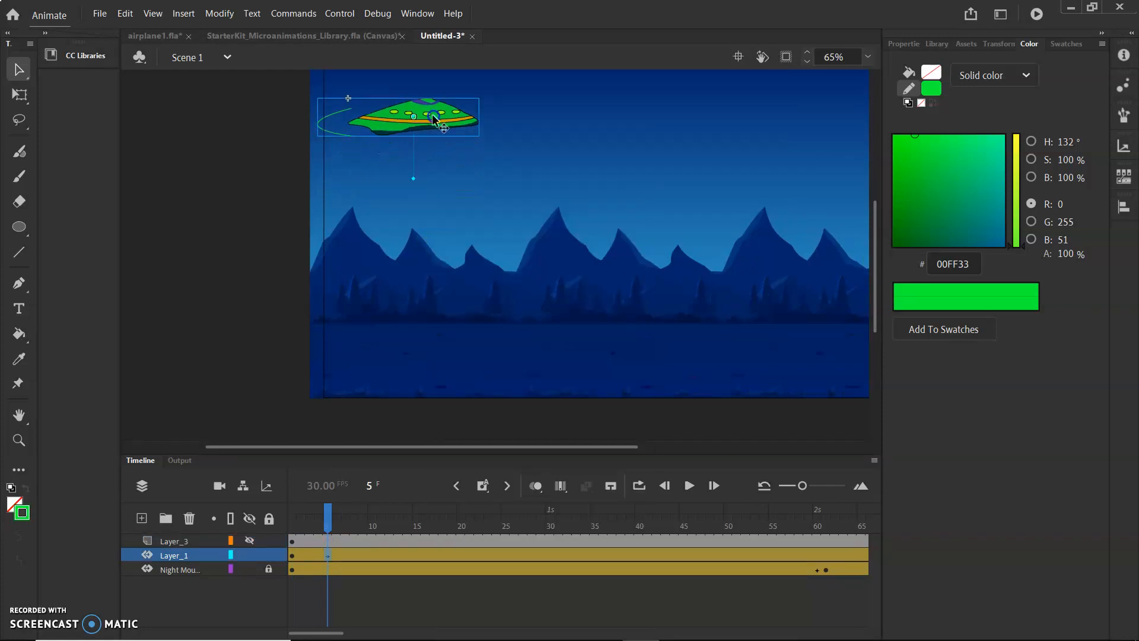
click(1000, 44)
drag(917, 90, 905, 80)
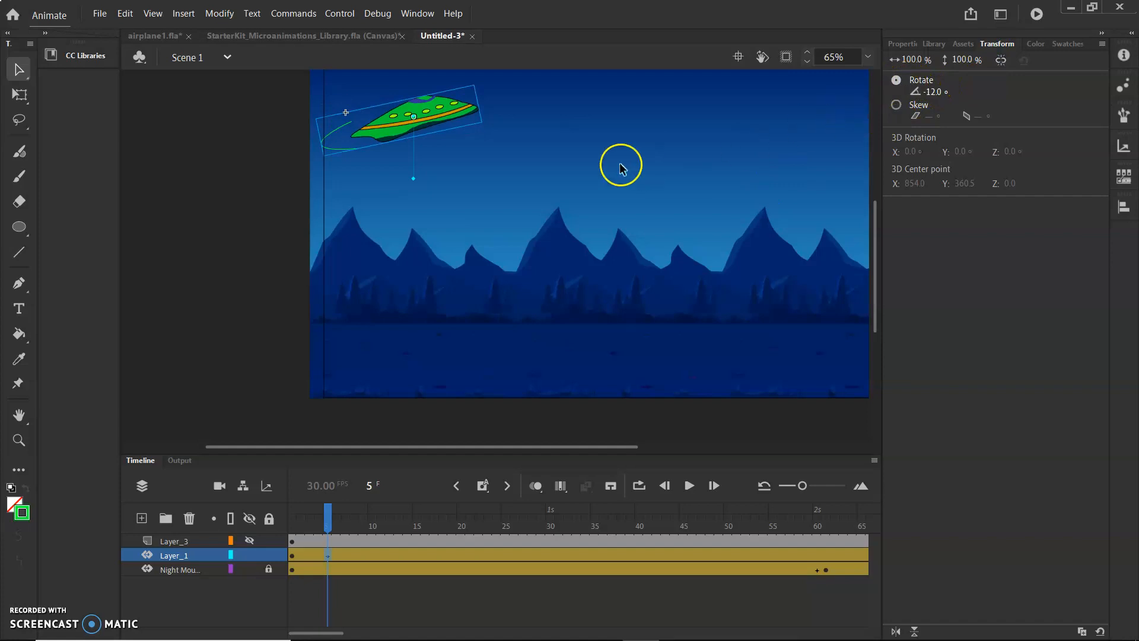
At frame 10, move the spaceship down near the ground and rotate it to 15°.
mouse_move(326, 512)
mouse_down()
mouse_move(293, 517)
mouse_move(340, 517)
mouse_up()
click(370, 541)
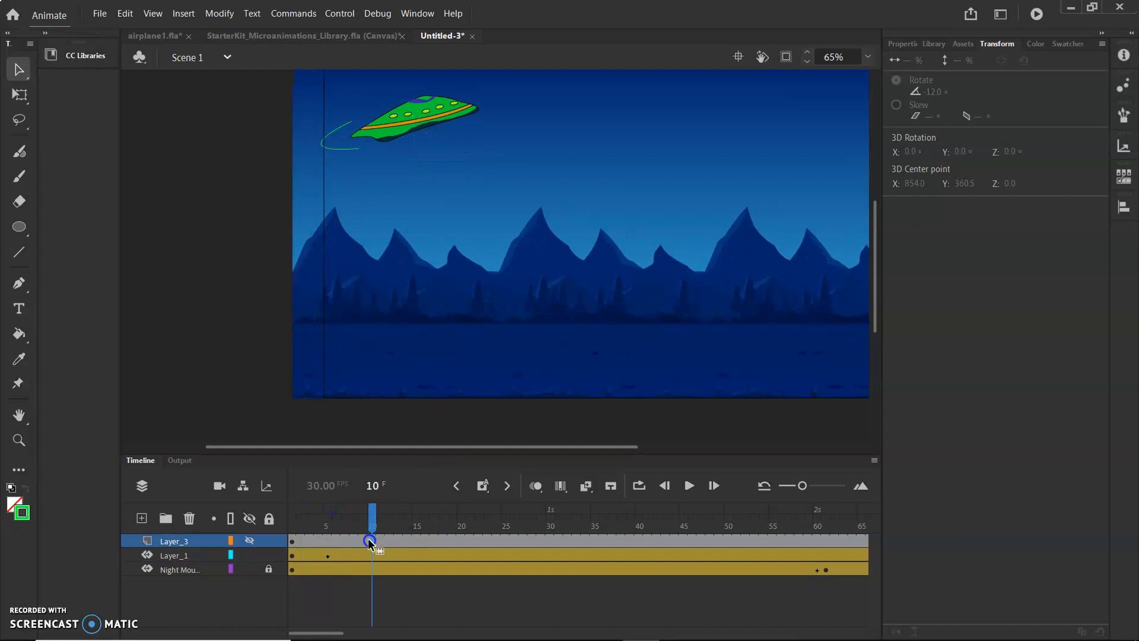
drag(445, 118, 447, 305)
drag(935, 98, 965, 103)
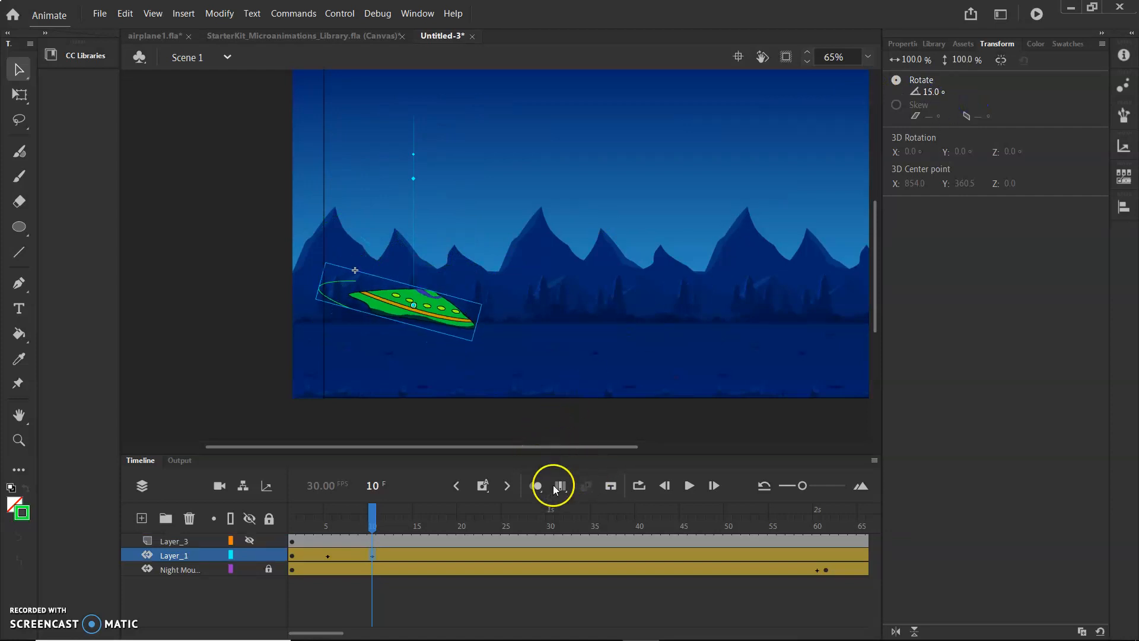
At frame 11, rotate the spaceship to -21°.
click(372, 517)
mouse_move(373, 517)
mouse_down()
mouse_move(326, 520)
mouse_move(389, 525)
mouse_move(308, 523)
mouse_move(390, 530)
mouse_move(332, 527)
mouse_move(389, 529)
mouse_move(380, 534)
mouse_up()
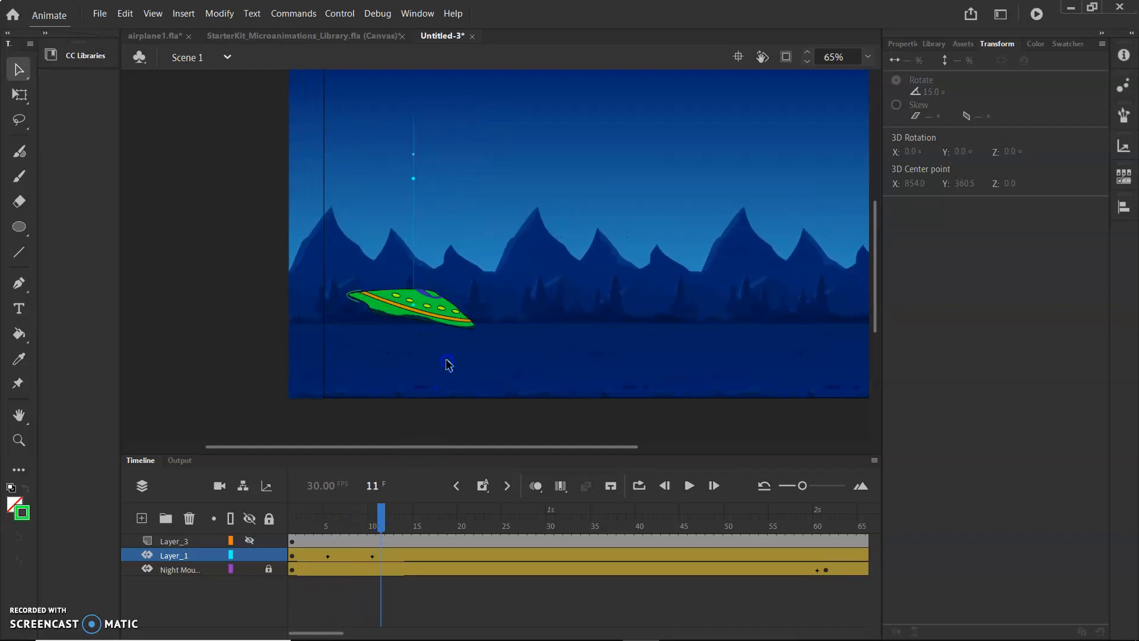
click(459, 317)
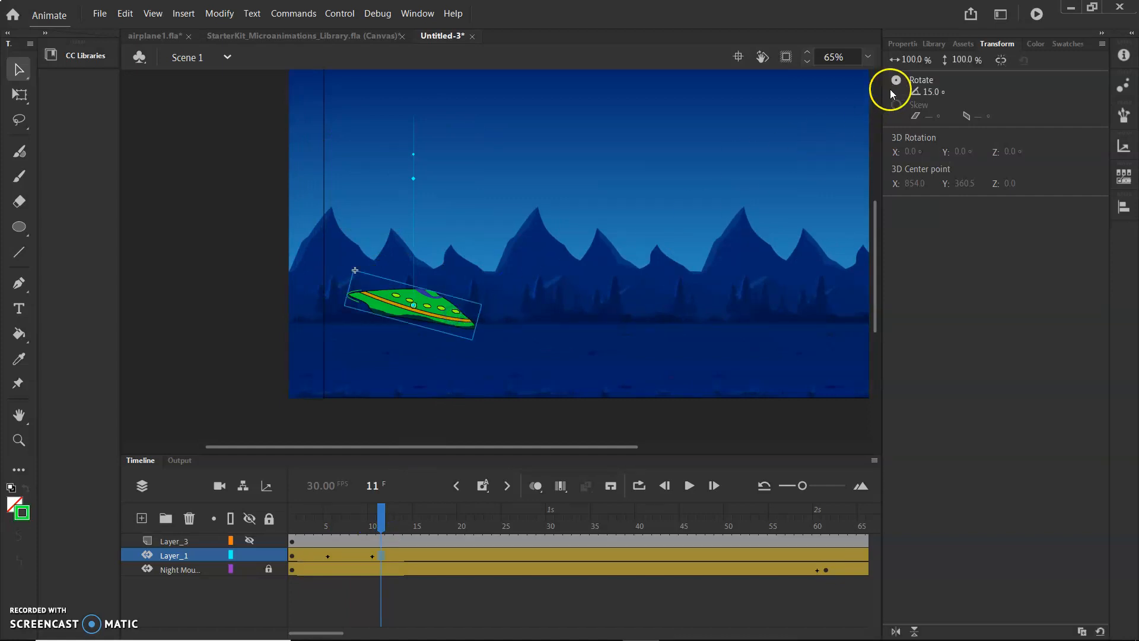
drag(927, 91, 892, 83)
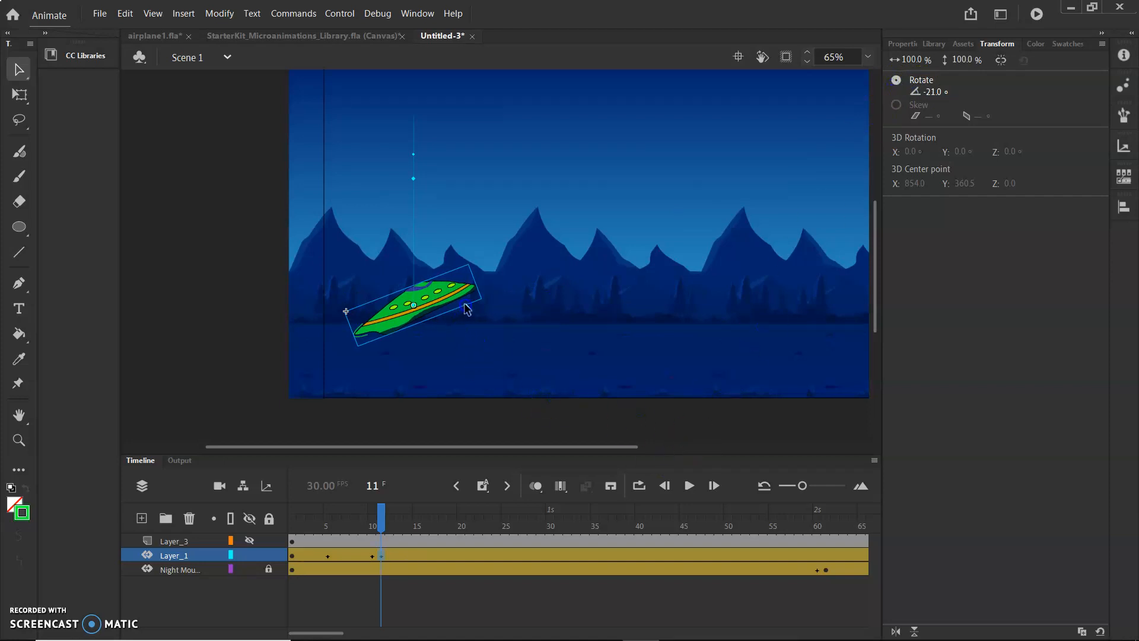
At frame 21, move the spaceship back up above the mountains and set its rotation to 0°.
drag(380, 527, 470, 506)
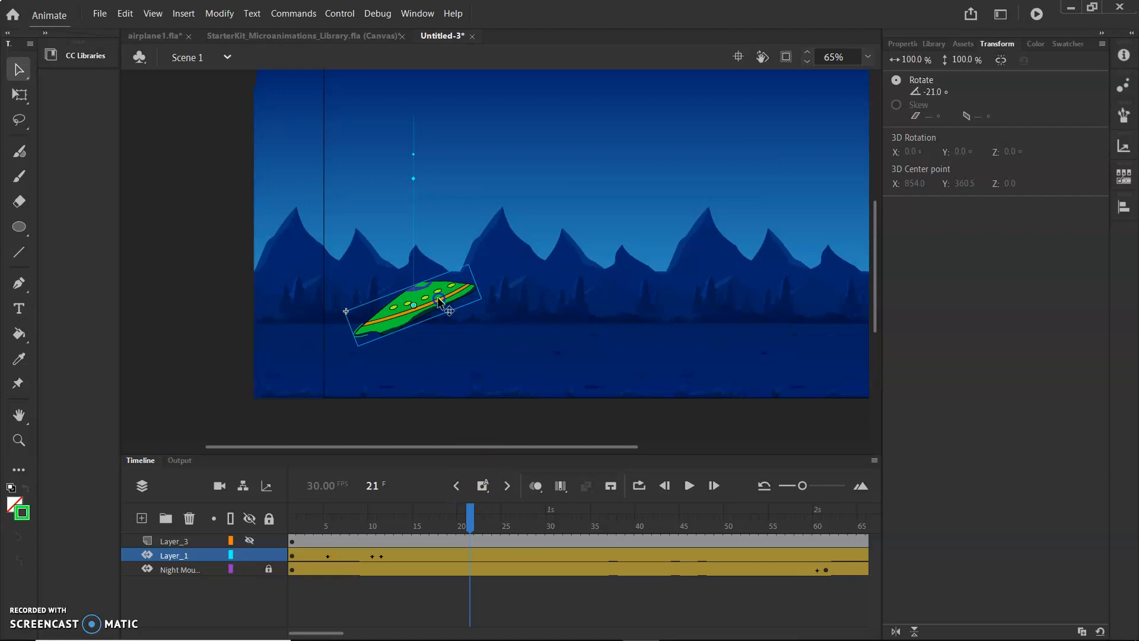
drag(445, 300, 449, 200)
mouse_move(935, 93)
mouse_down()
mouse_move(957, 90)
mouse_move(941, 88)
mouse_up()
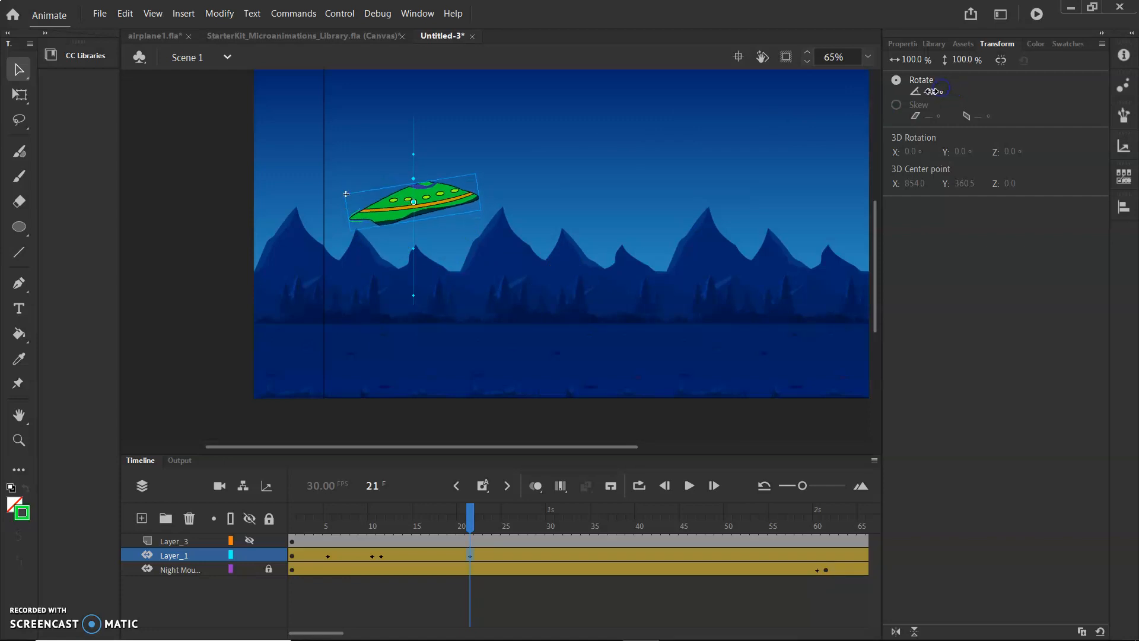
key(Return)
key(Return)
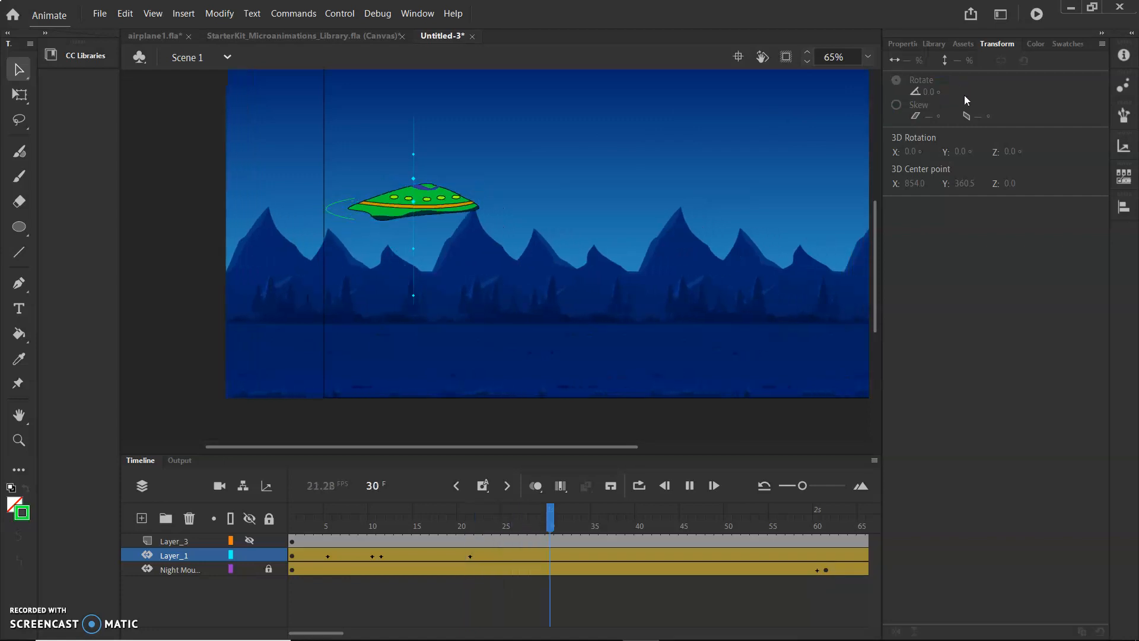
Preview the animation looping over frames 1 to 21.
click(733, 515)
drag(724, 523, 279, 569)
click(641, 485)
drag(329, 507, 473, 521)
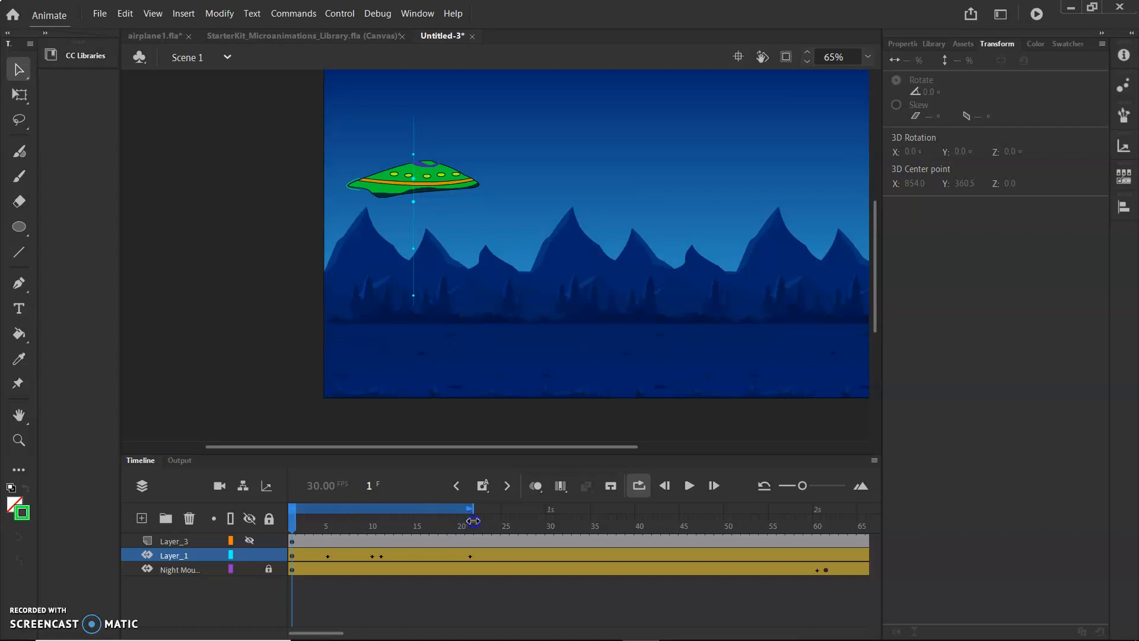
click(691, 487)
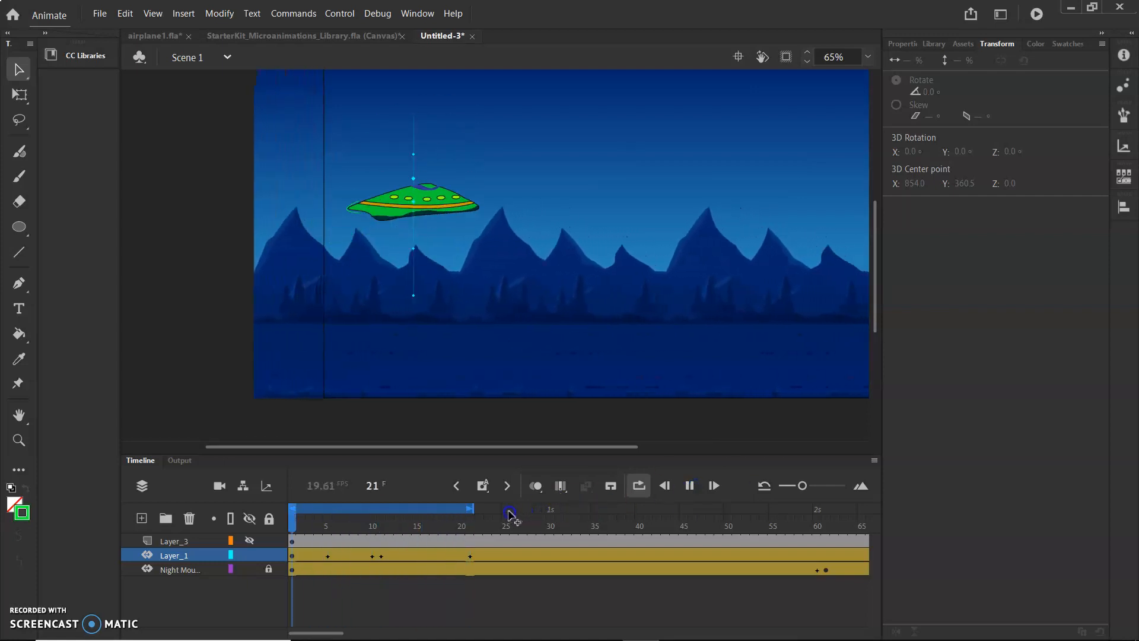
click(689, 485)
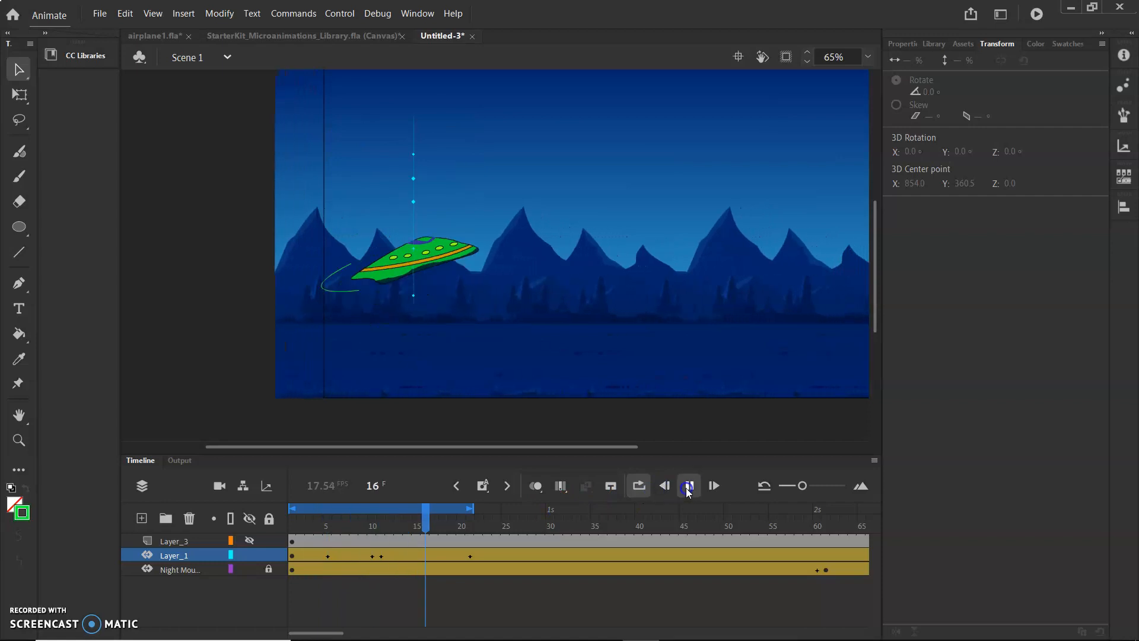
Turn off looping, go to frame 11, and add a new layer above Layer_3.
click(640, 485)
drag(441, 522, 383, 523)
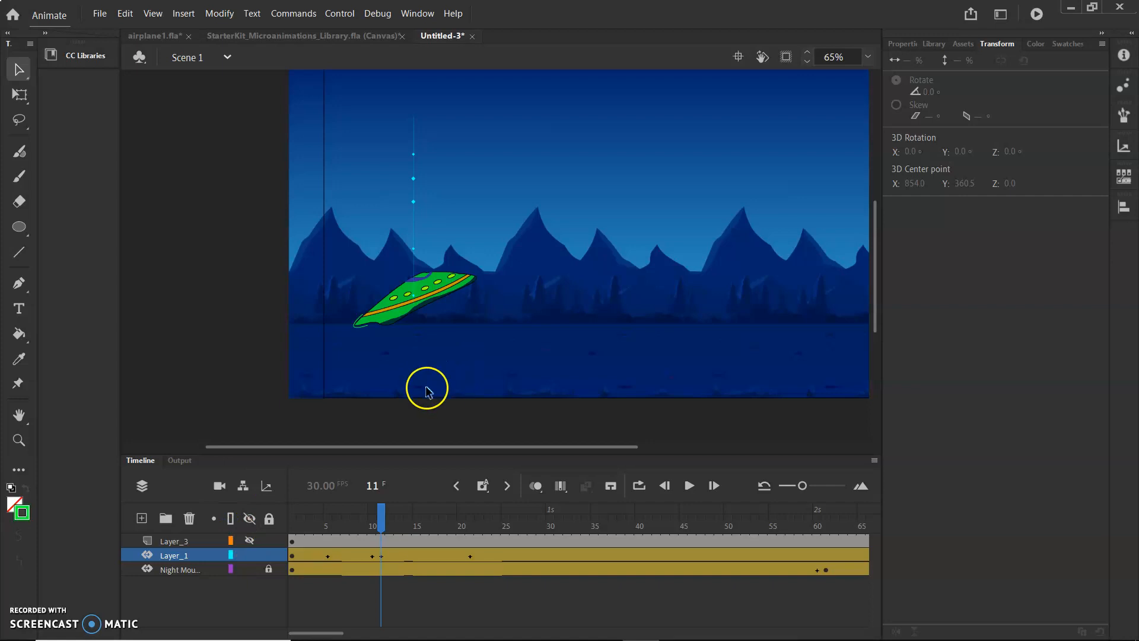
click(169, 541)
click(171, 563)
click(176, 543)
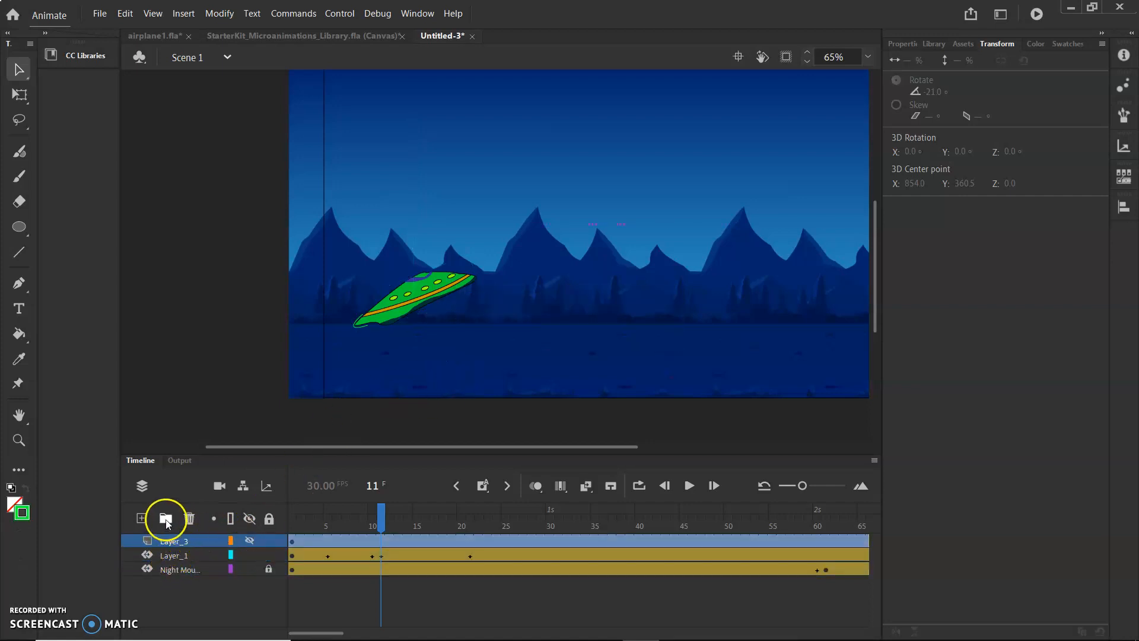
click(141, 519)
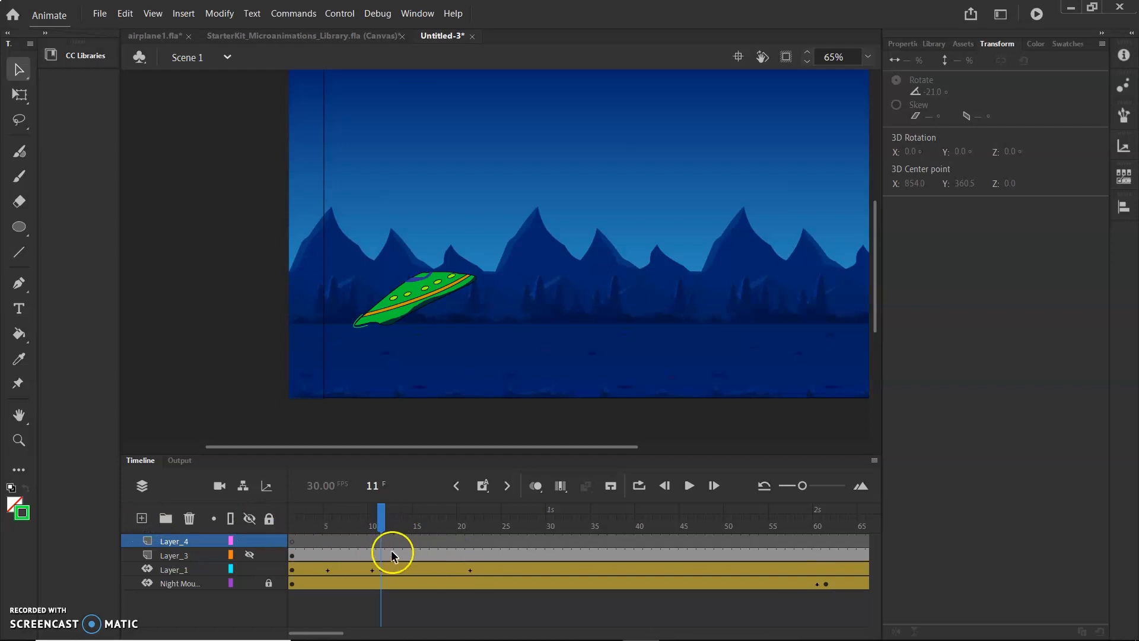
Insert frames on the new Layer_4 around frame 11 and select its frame 11.
click(376, 536)
click(381, 539)
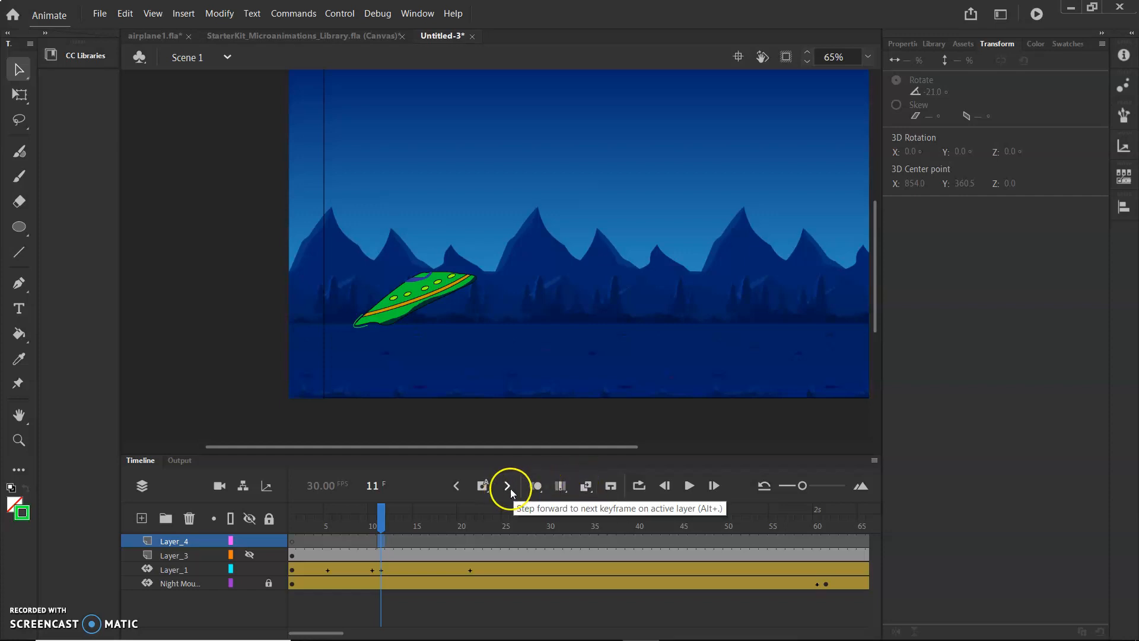
click(481, 487)
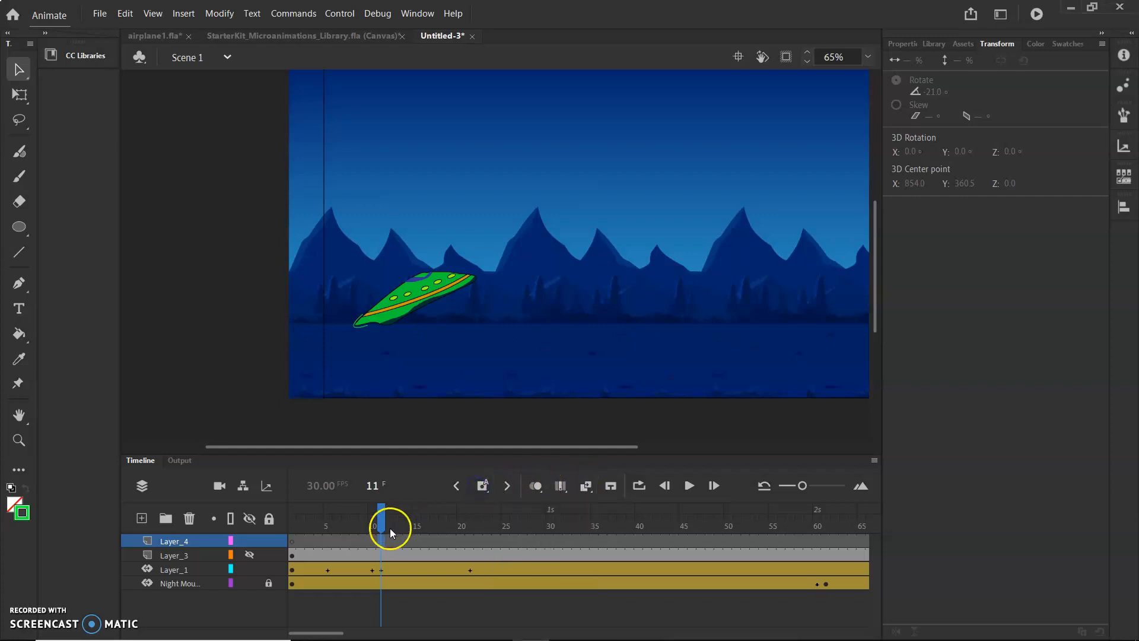
right_click(385, 544)
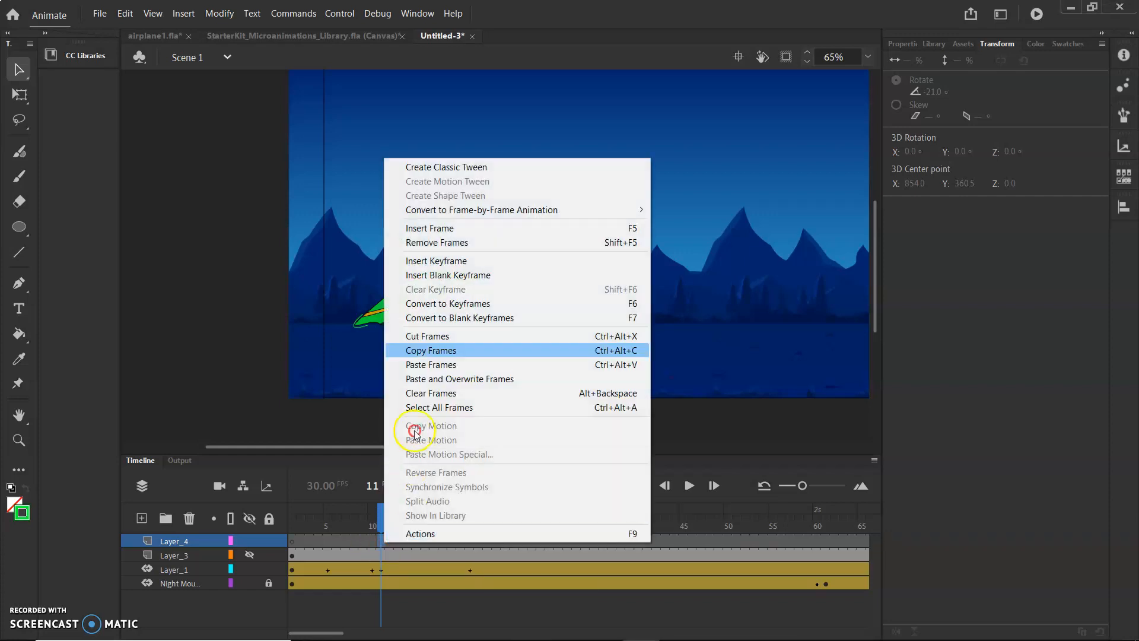
click(451, 223)
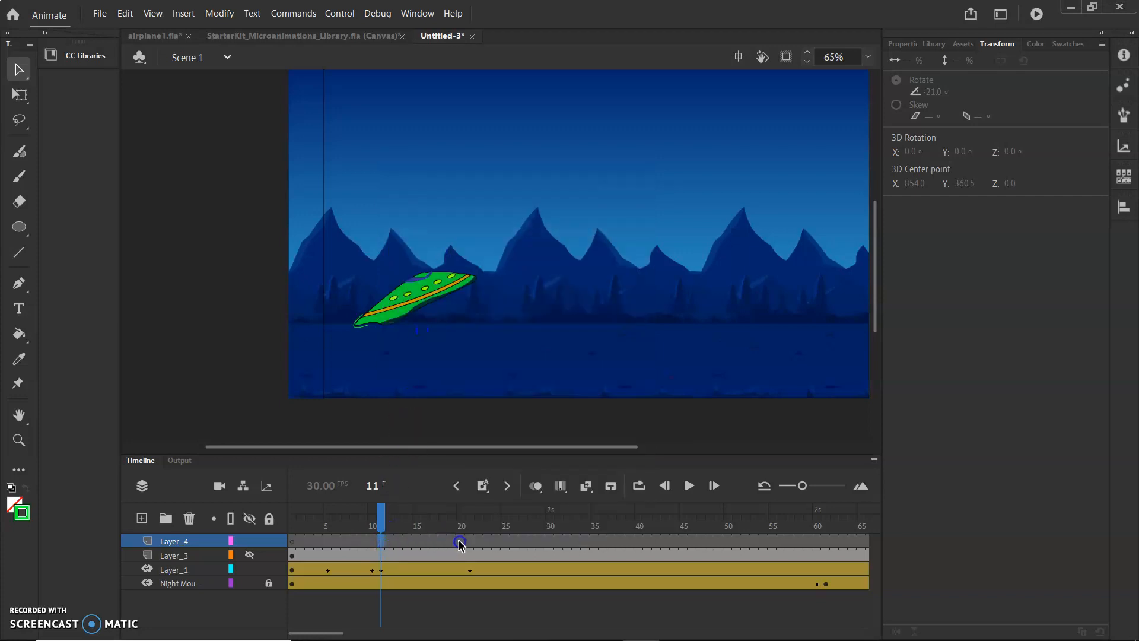
click(414, 541)
right_click(406, 541)
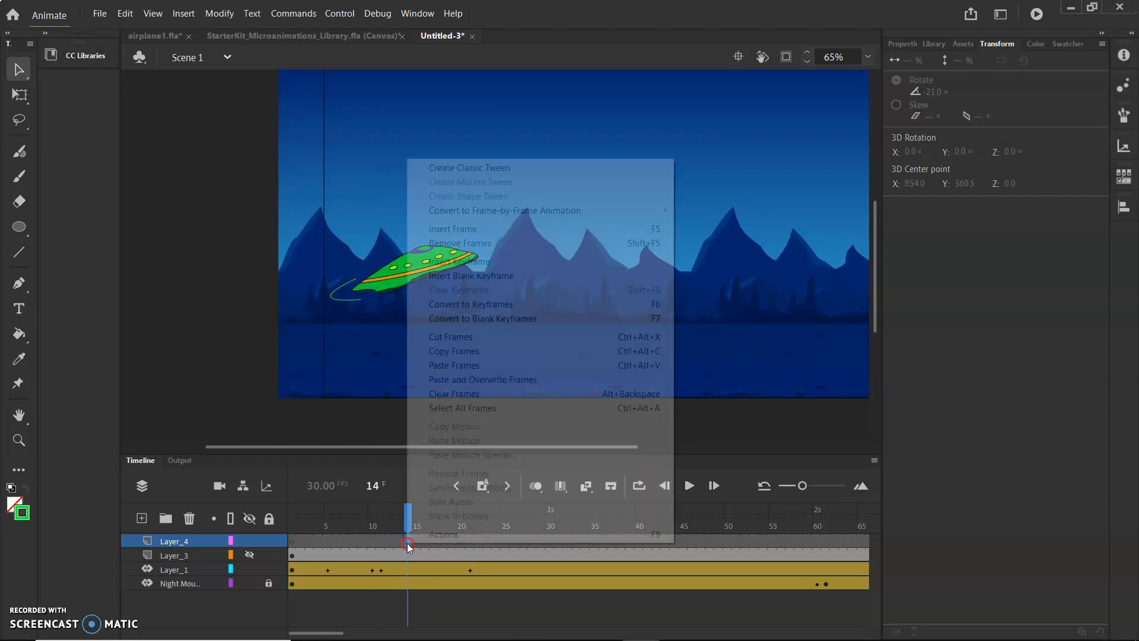
click(500, 229)
drag(407, 527, 375, 543)
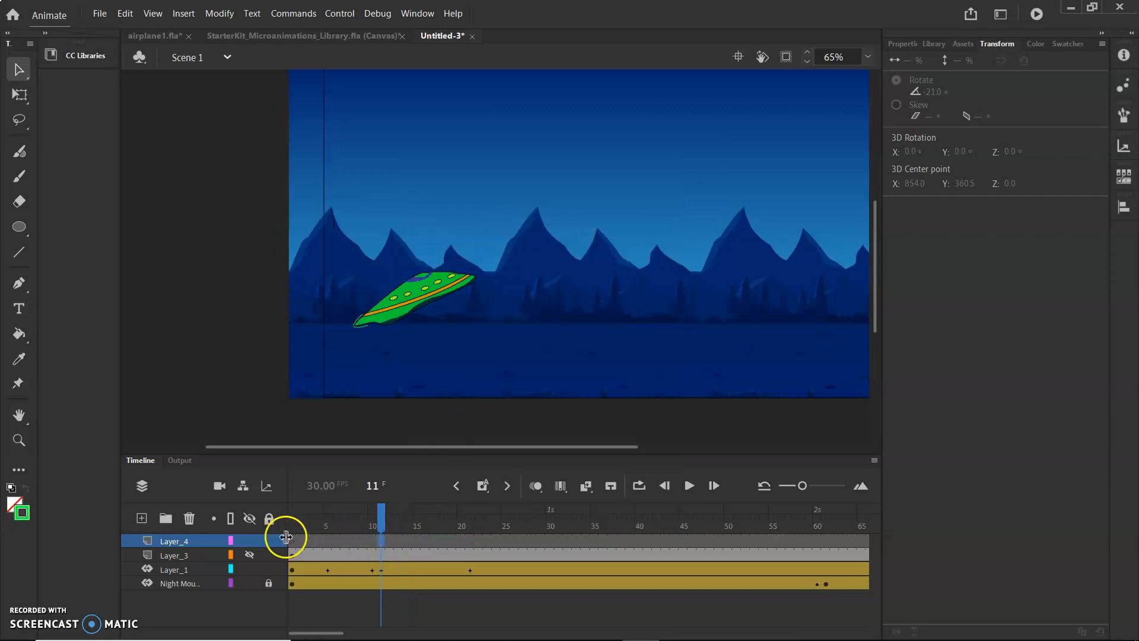
drag(287, 539, 290, 539)
click(381, 540)
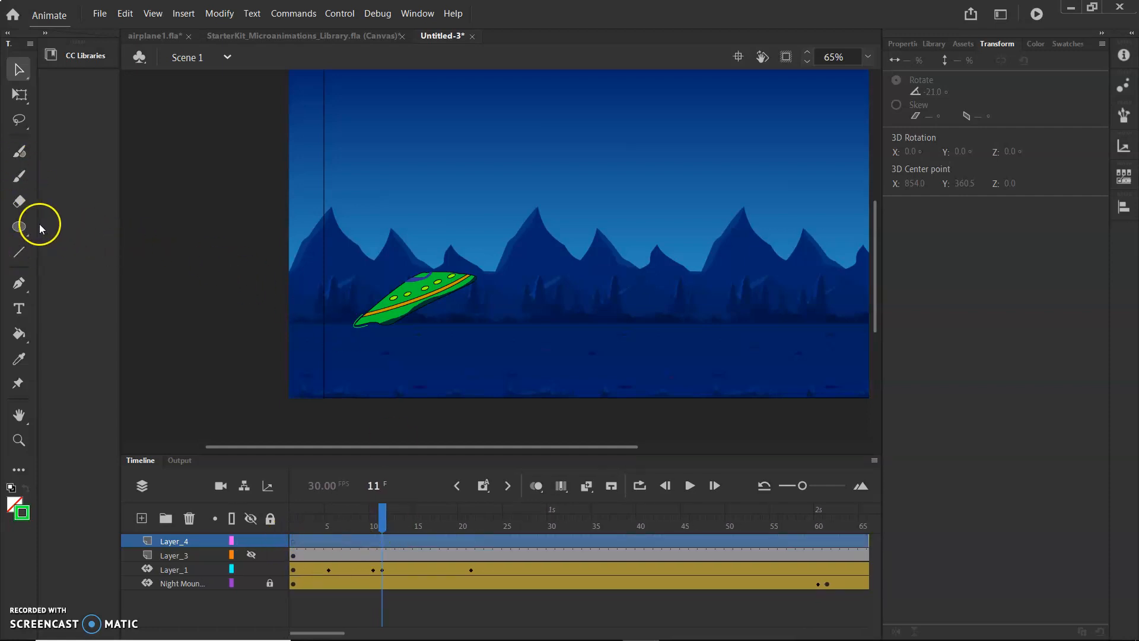
Set the fill color to #CC6600 and the stroke color to none.
click(19, 228)
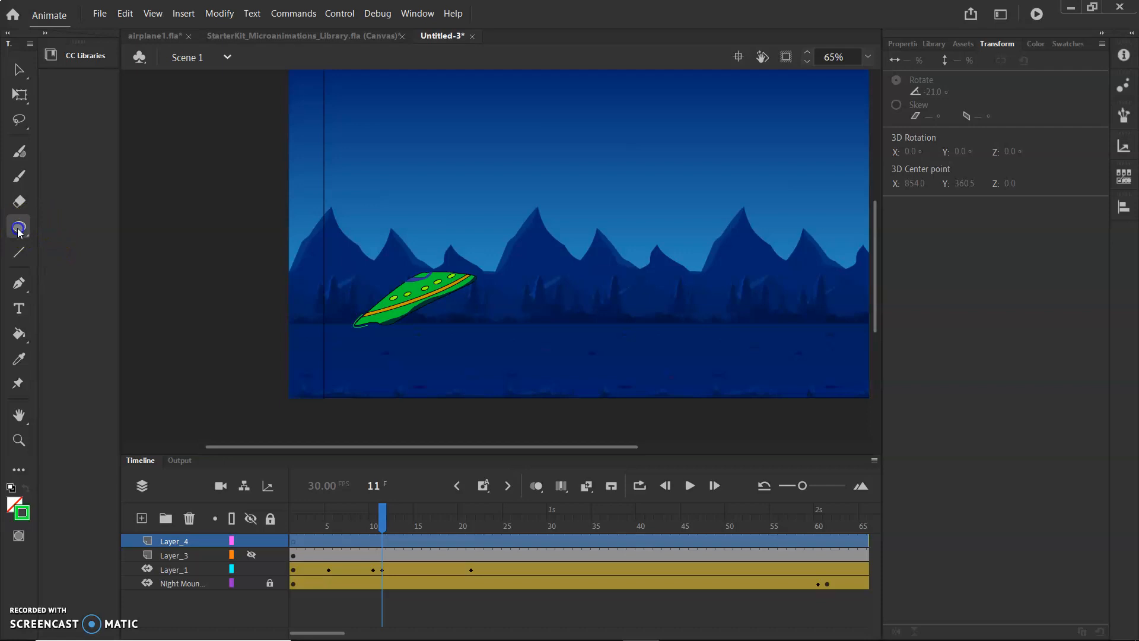
click(1044, 45)
click(931, 73)
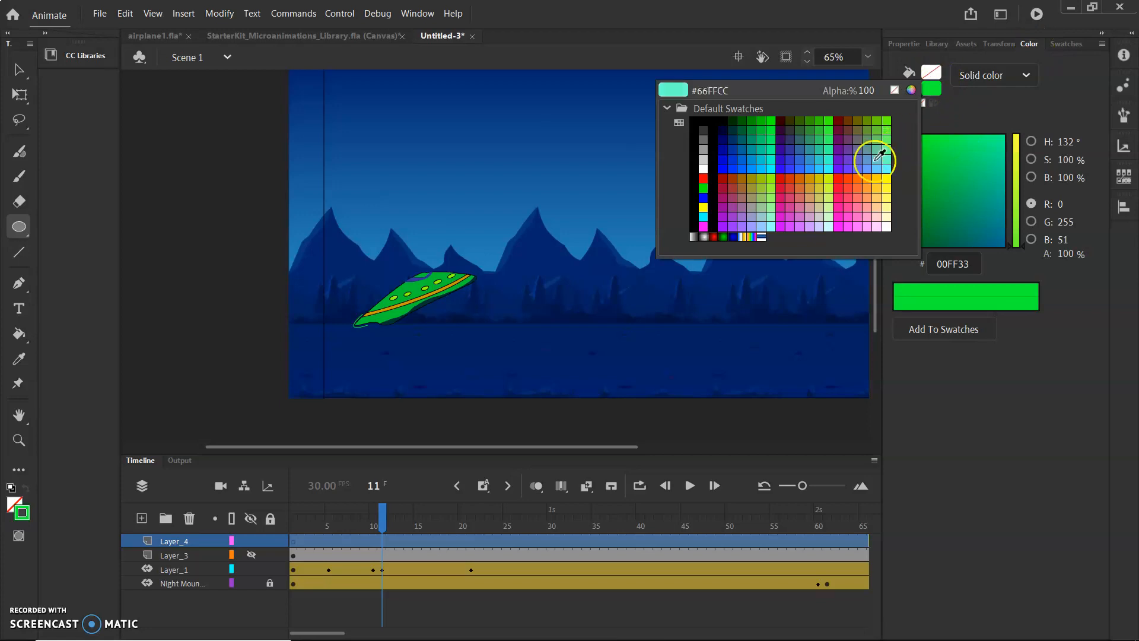
click(800, 182)
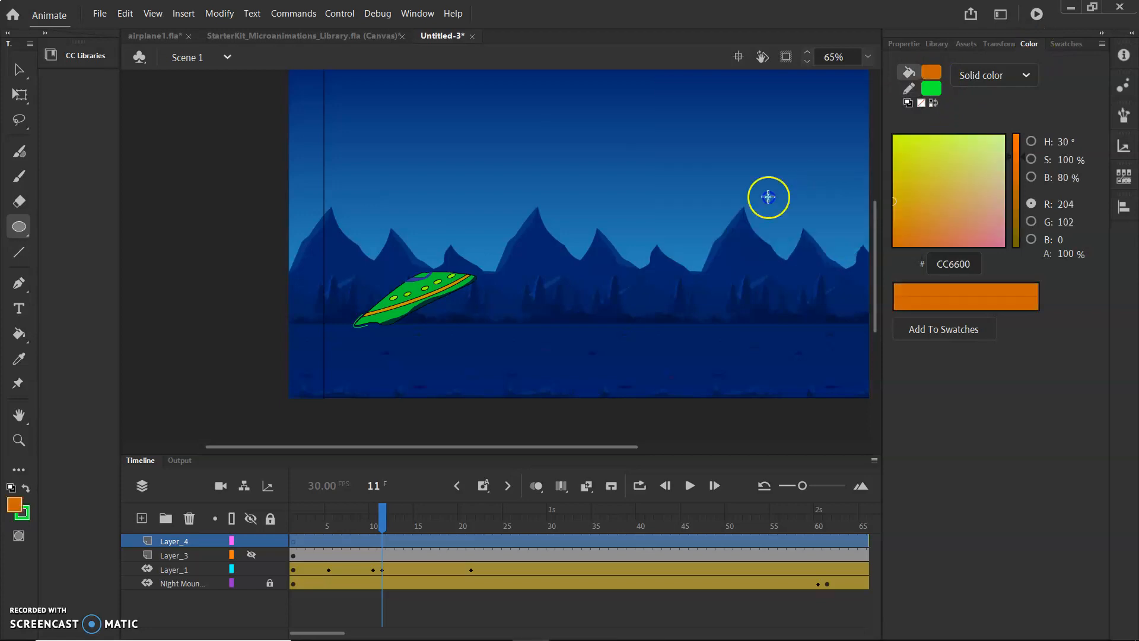
click(929, 87)
click(895, 106)
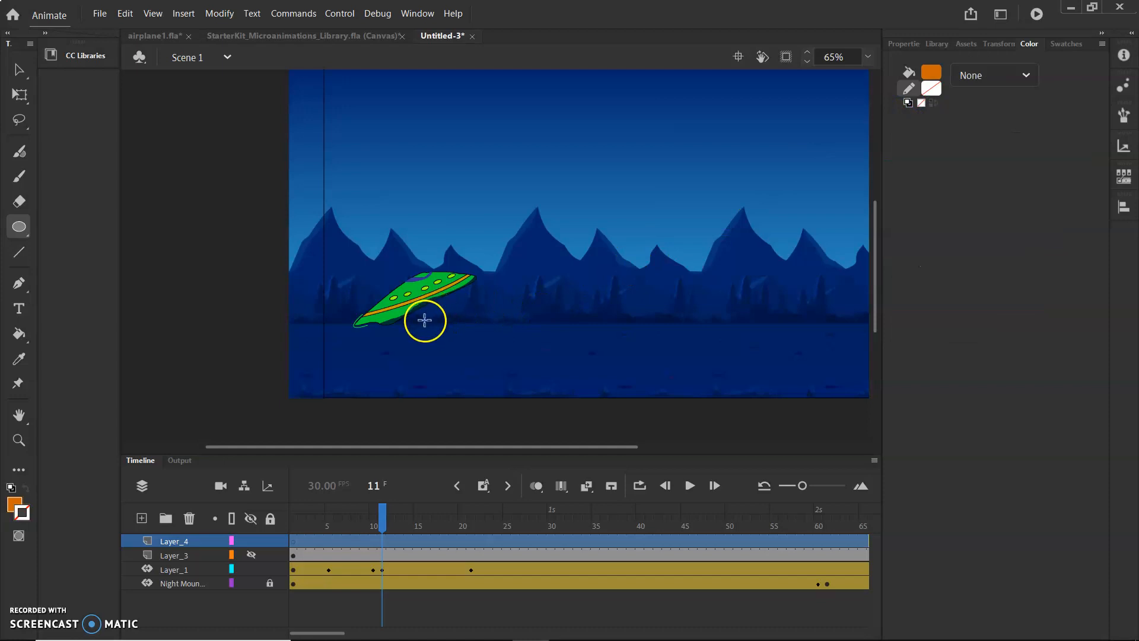
With the Rectangle tool, draw a small orange rectangle just below the spaceship on Layer_4.
click(19, 227)
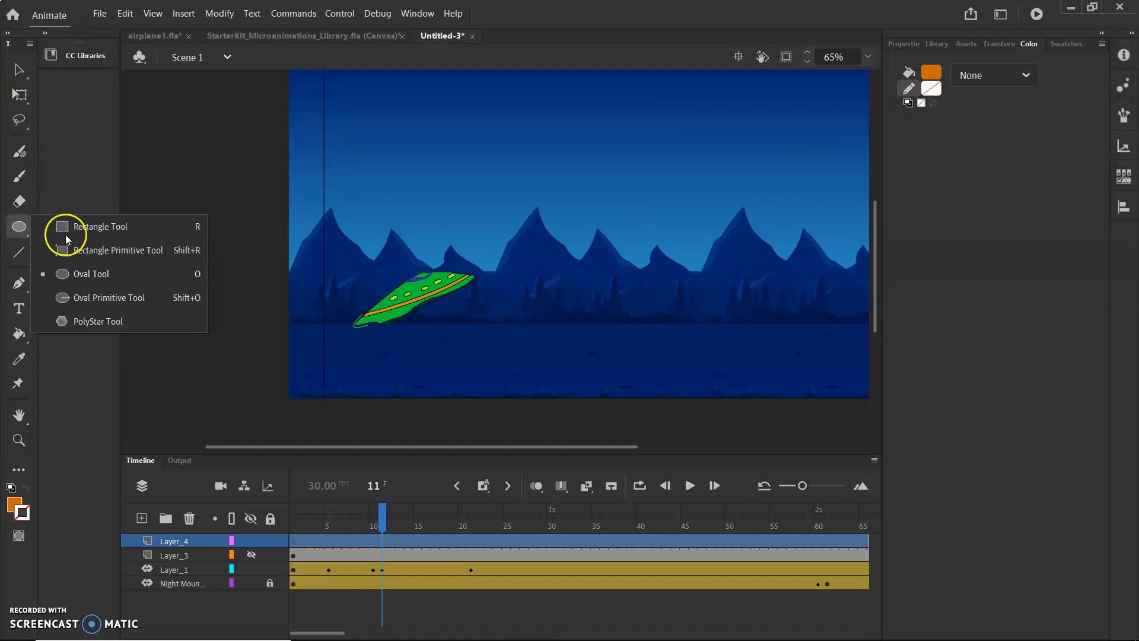
click(116, 229)
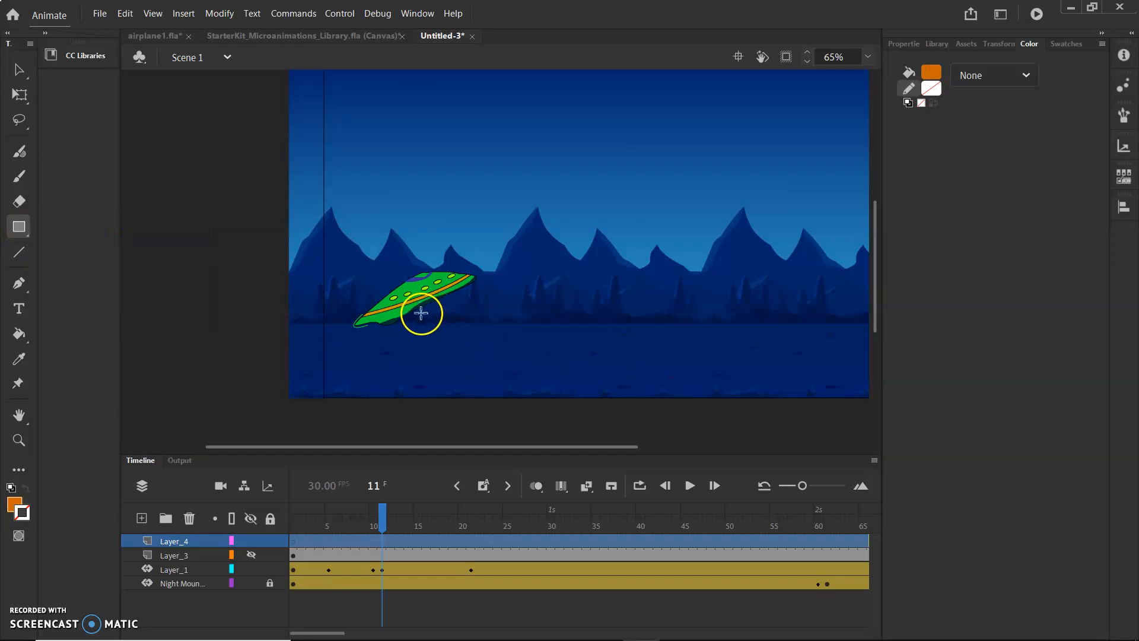
drag(421, 314, 438, 329)
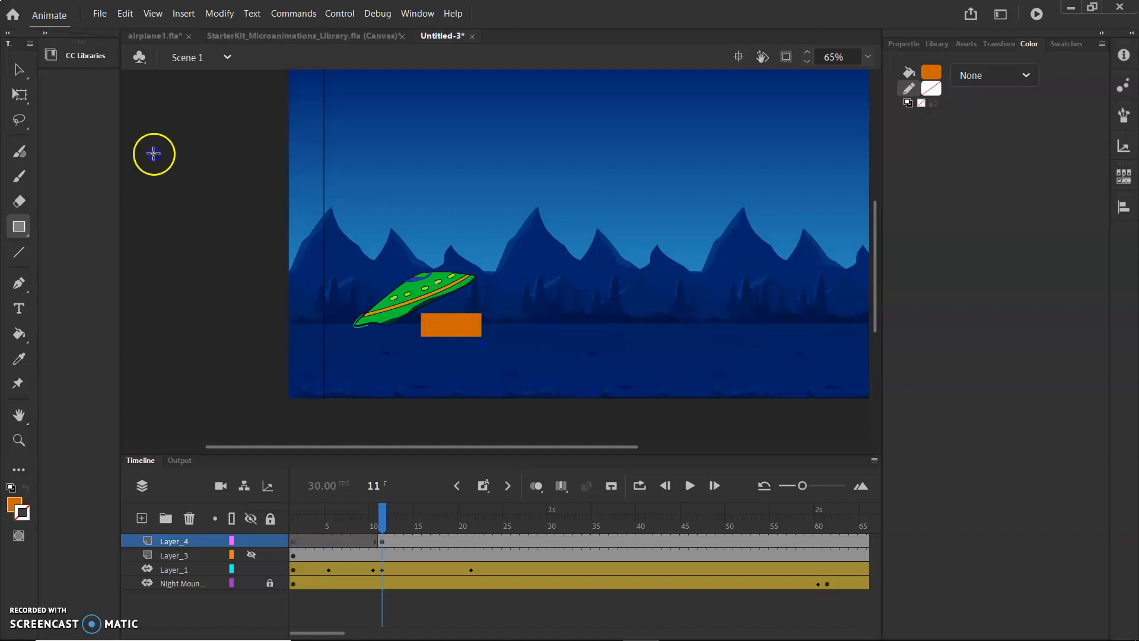
Select the orange rectangle and rotate it to 56° in the Transform panel.
click(26, 69)
click(326, 181)
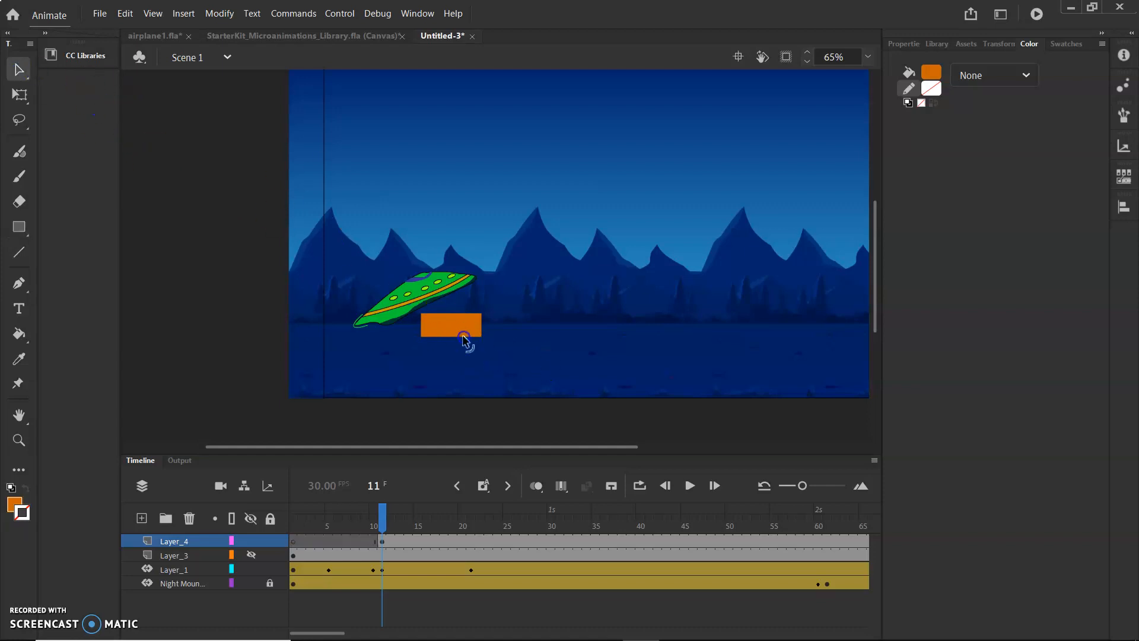
click(463, 338)
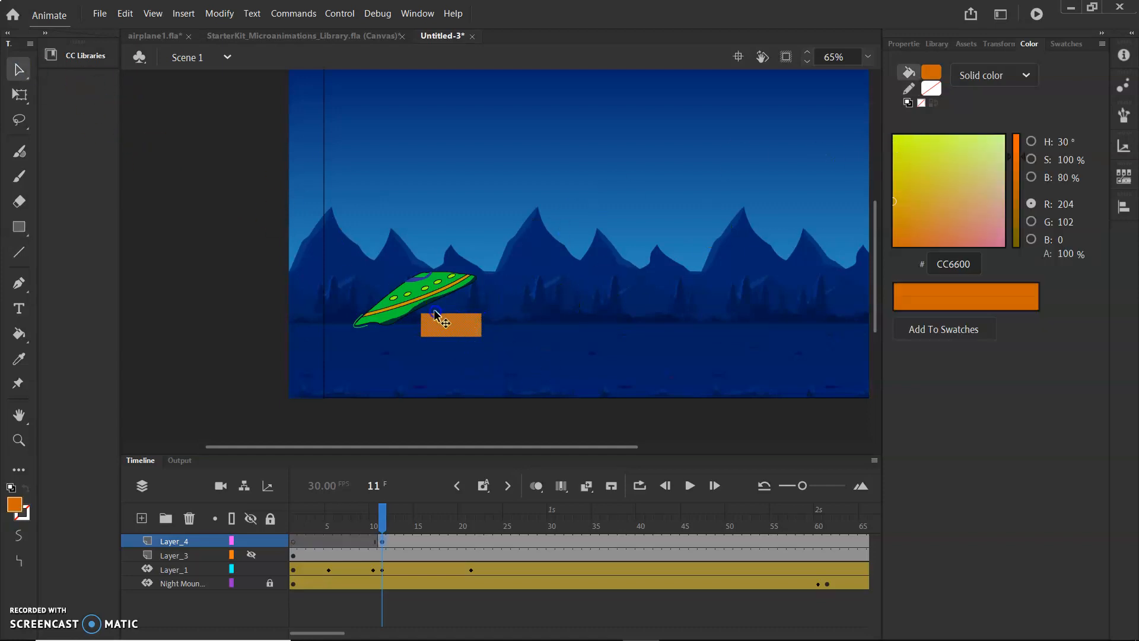
click(999, 43)
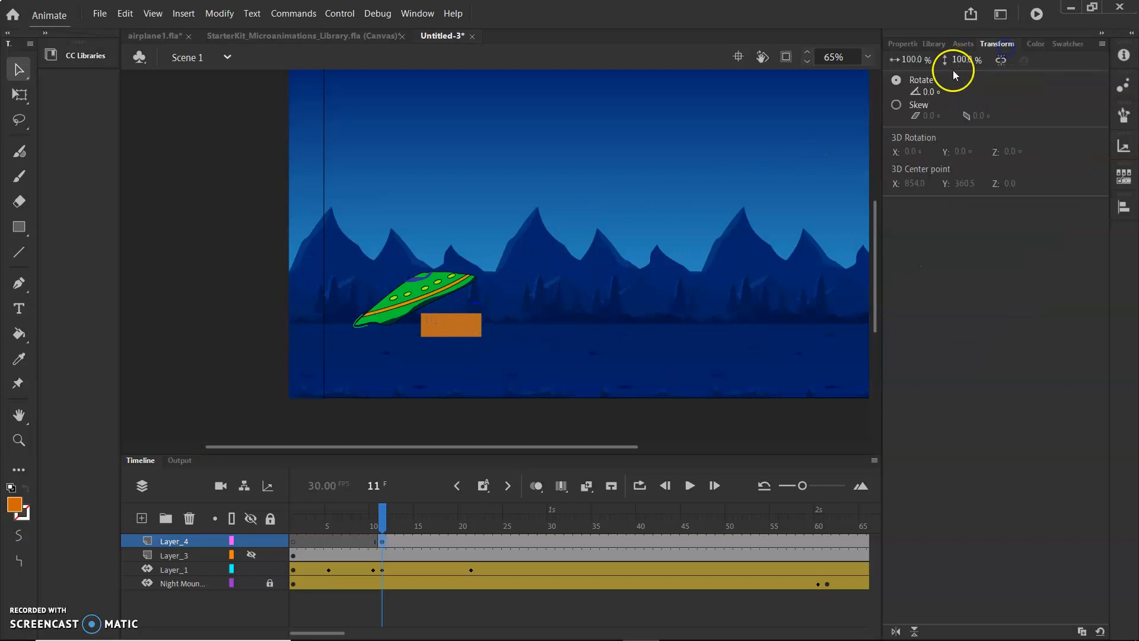
click(929, 91)
drag(929, 92, 951, 90)
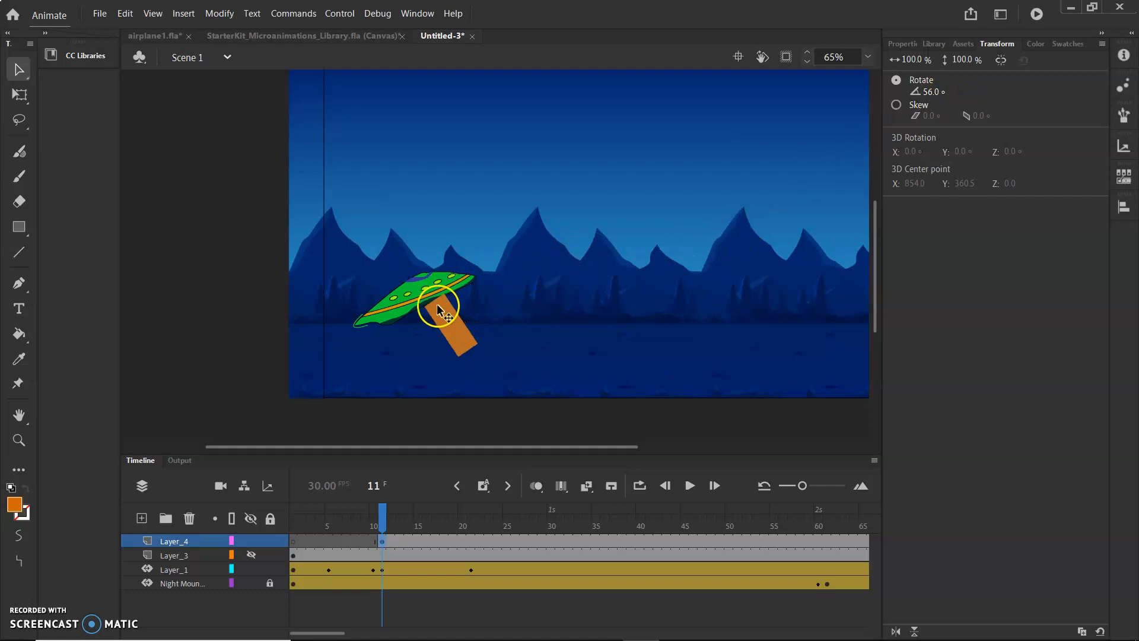
Zoom in on the spaceship and nudge the angled orange rectangle slightly downward.
scroll(409, 328, up, 5)
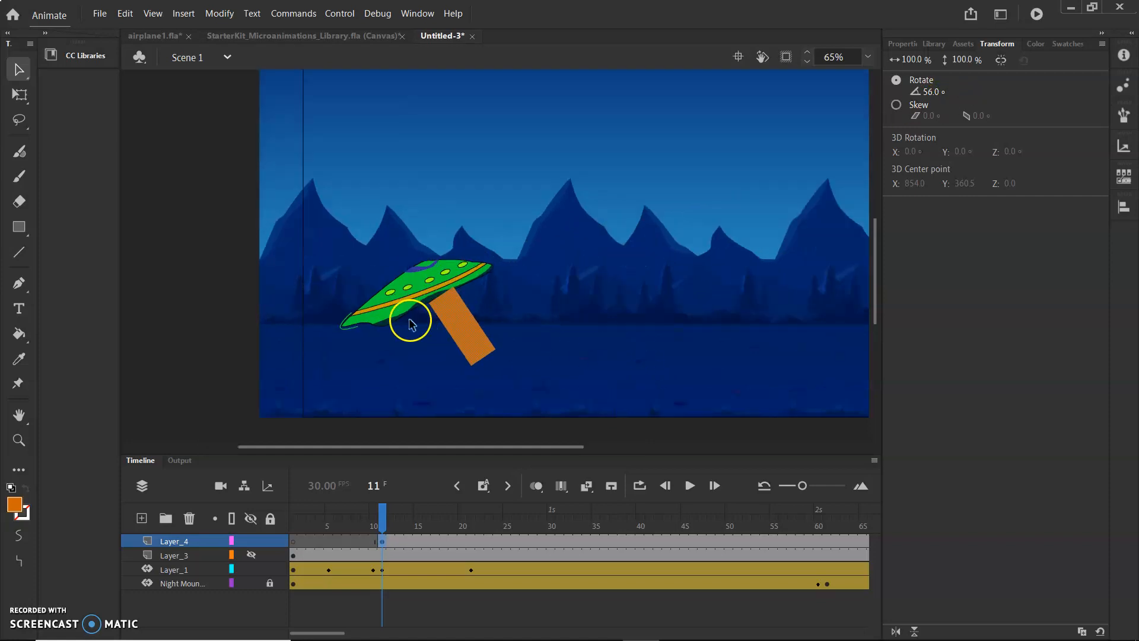
click(19, 68)
click(46, 94)
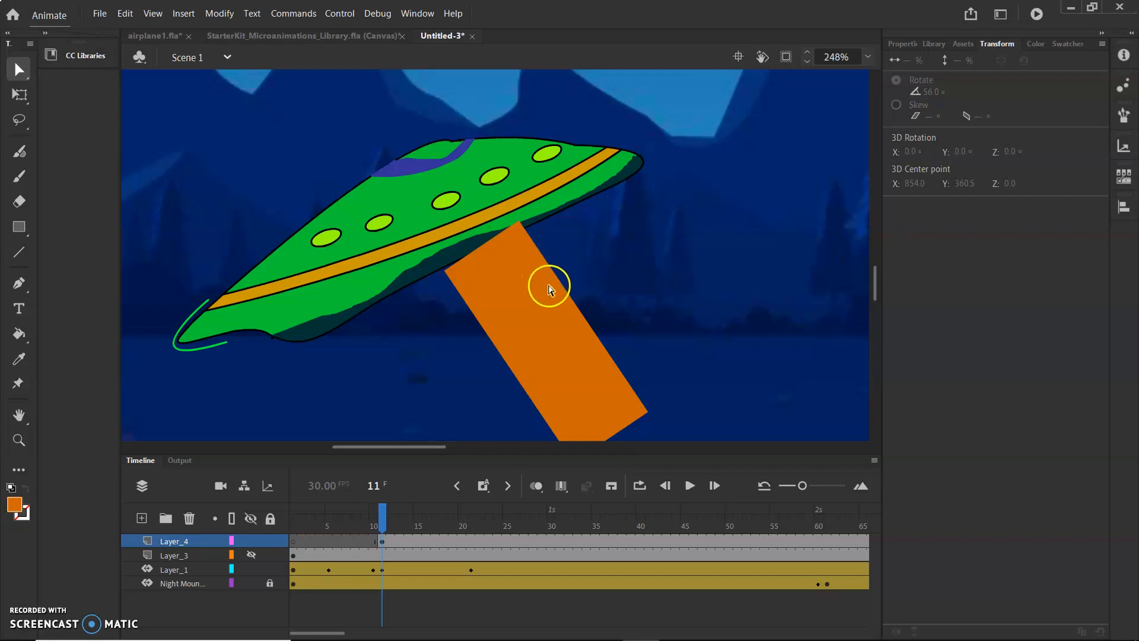
click(23, 70)
click(64, 77)
click(460, 272)
mouse_move(515, 302)
mouse_down()
mouse_move(531, 314)
mouse_move(514, 309)
mouse_up()
click(452, 285)
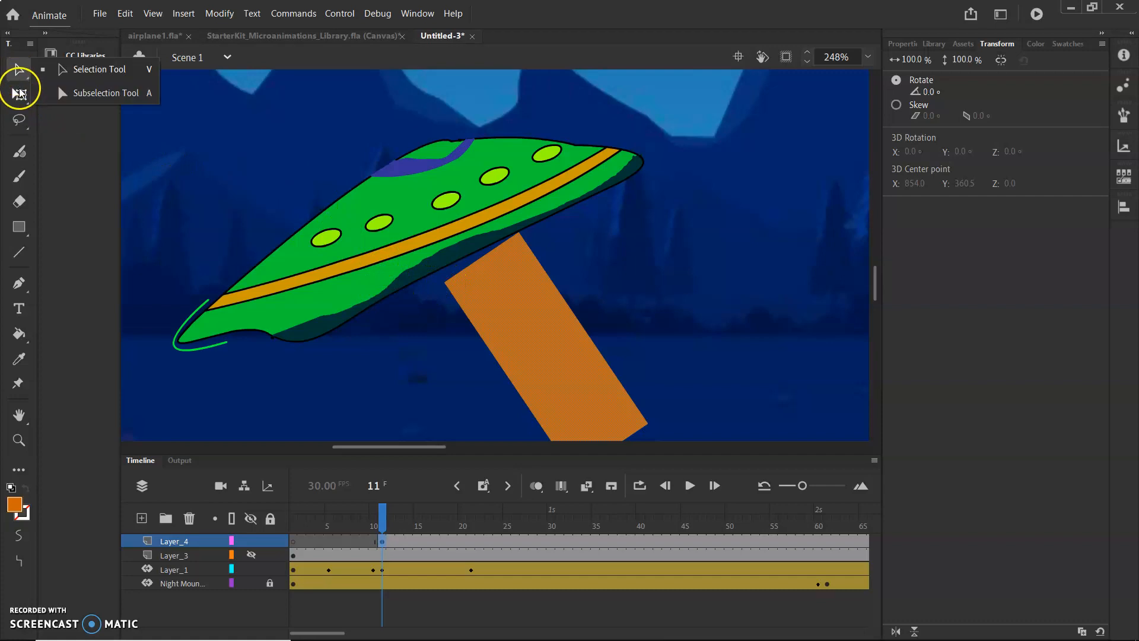
With the Free Transform tool, stretch the rectangle, rotate it about 7.7° and reposition it under the spaceship's hull.
click(20, 98)
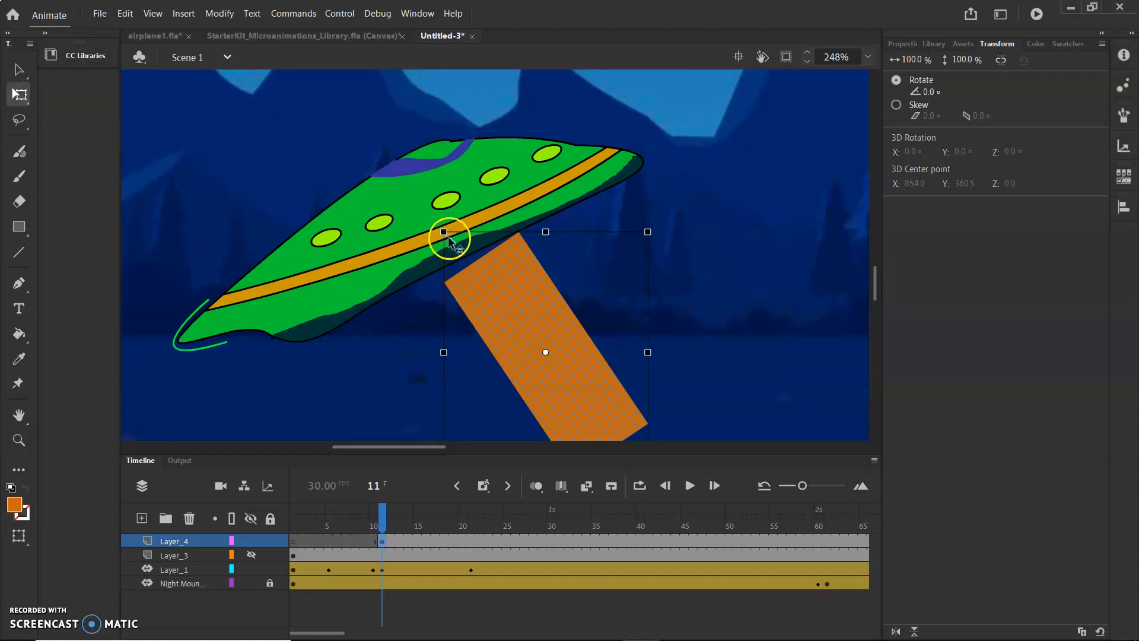
mouse_move(443, 232)
mouse_down()
mouse_move(454, 229)
mouse_move(444, 228)
mouse_up()
drag(497, 307, 504, 290)
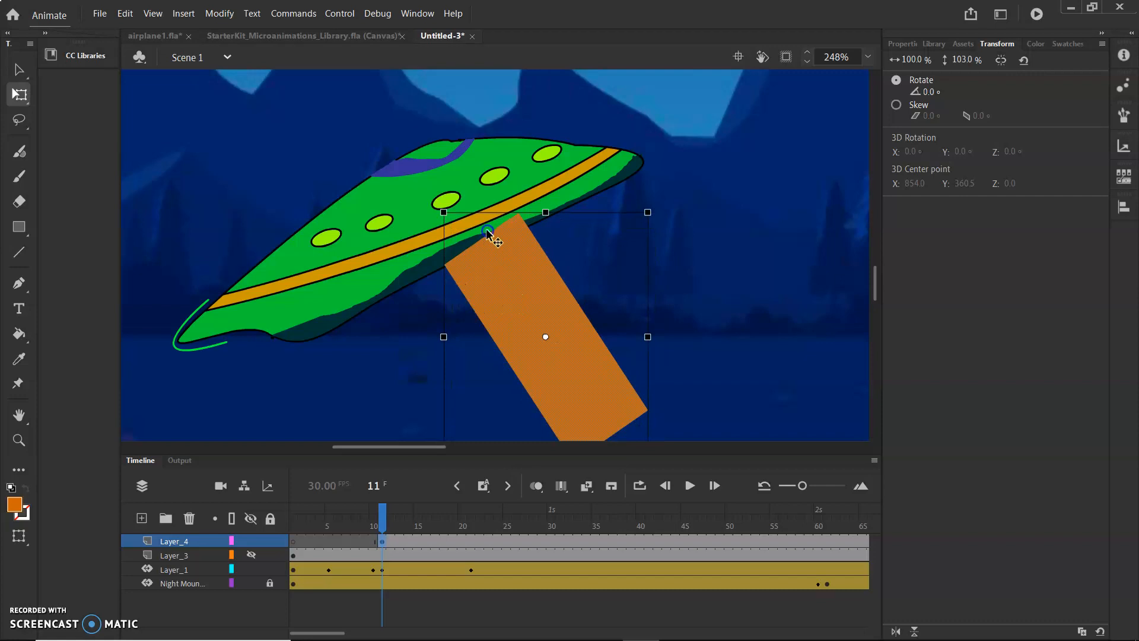
drag(655, 208, 671, 223)
drag(571, 307, 569, 322)
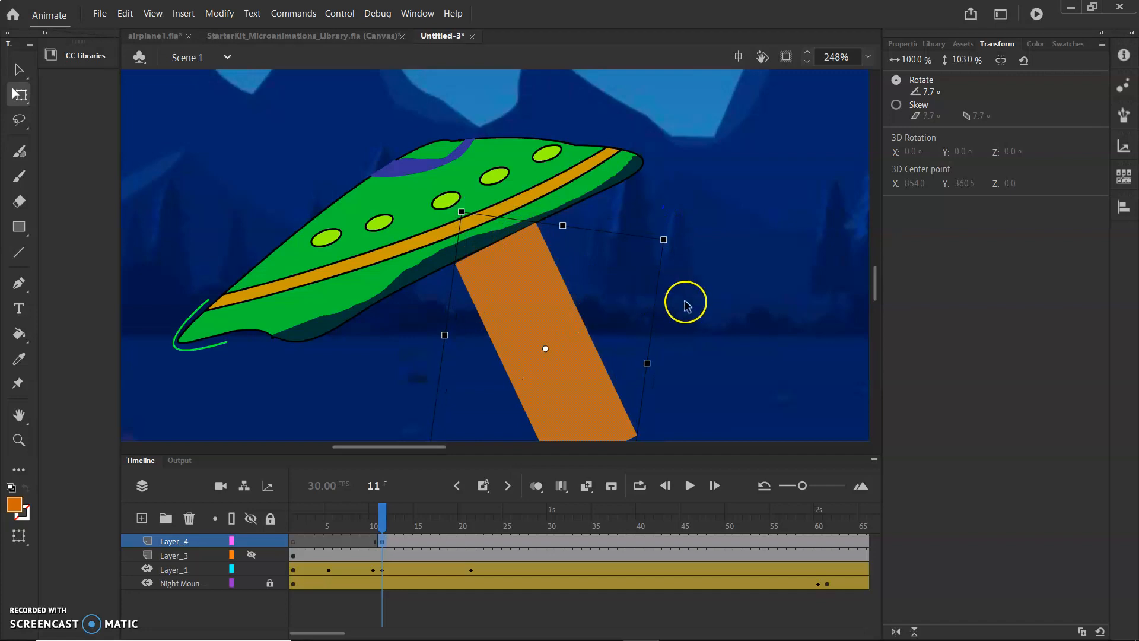
With the Selection tool, pull the rectangle's lower right corner outward to widen the beam's bottom end.
scroll(724, 331, down, 4)
scroll(725, 330, up, 2)
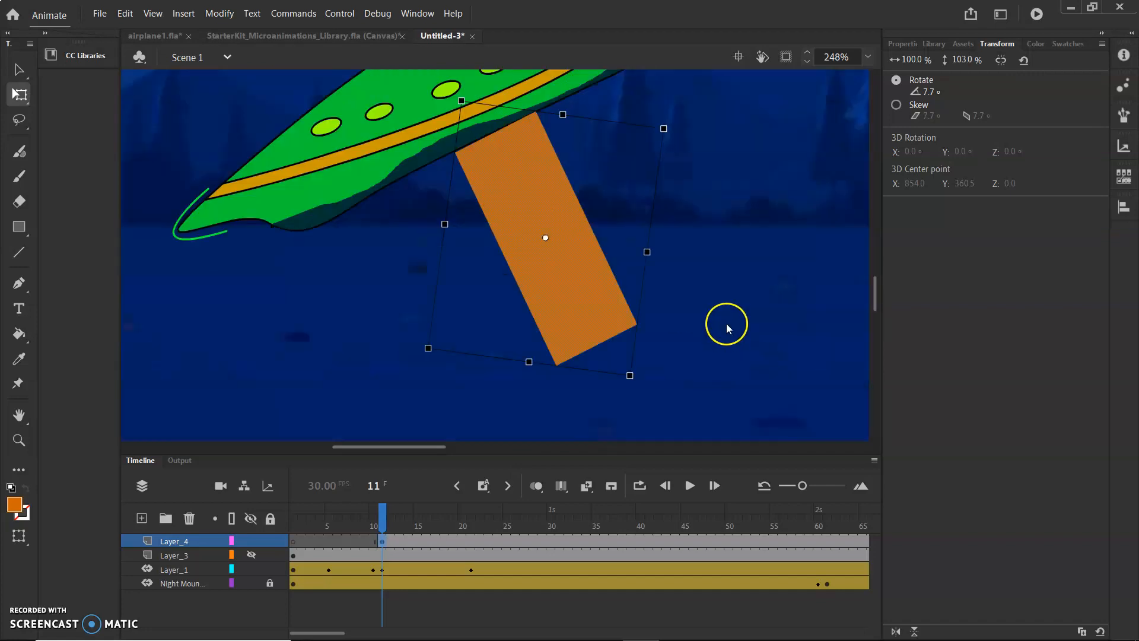
click(18, 74)
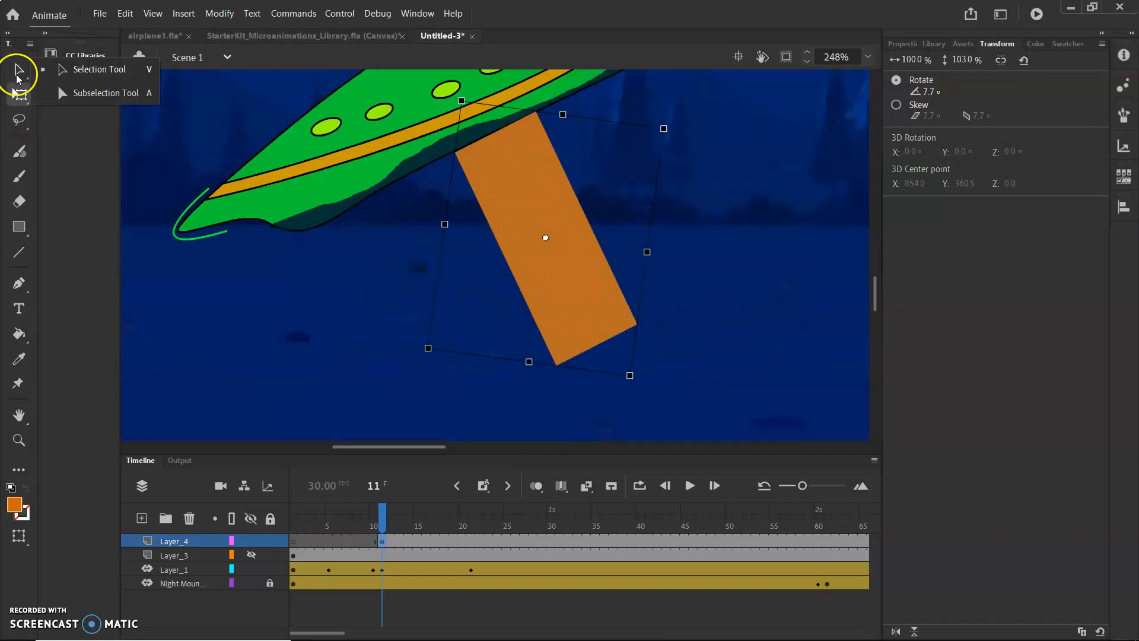
click(91, 93)
drag(637, 326, 655, 363)
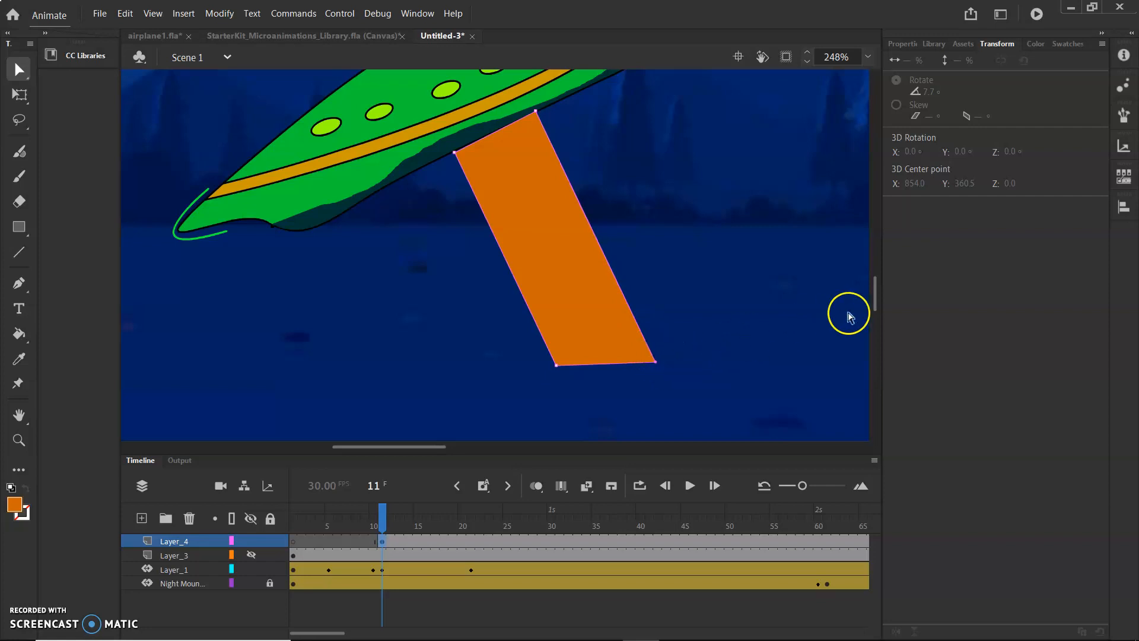
click(546, 226)
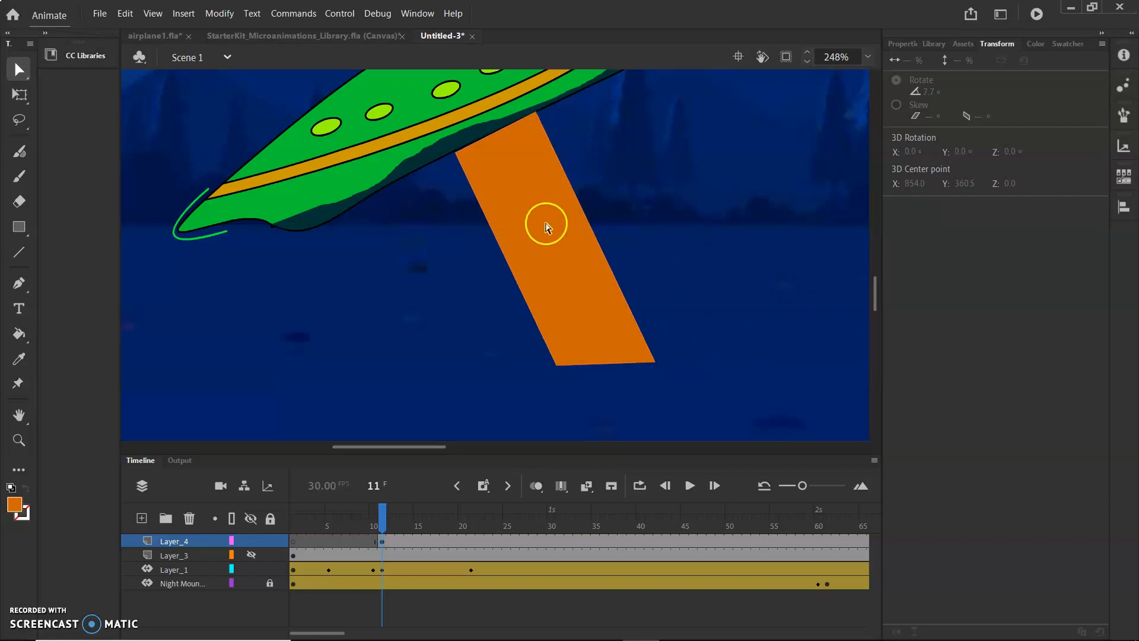